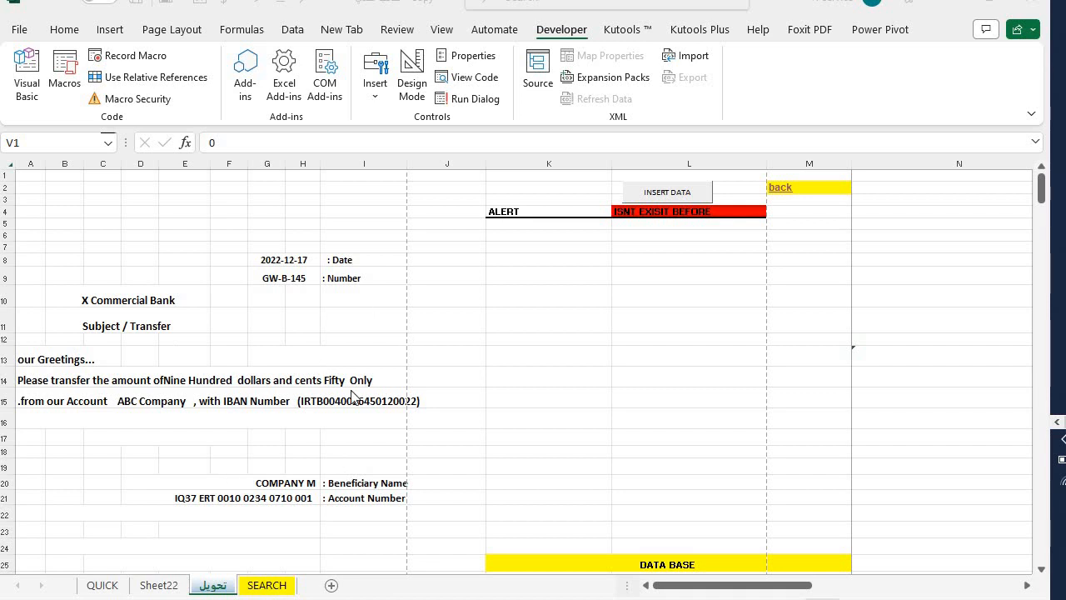
- Open the data-entry form and pick the IQD branch account
click(681, 194)
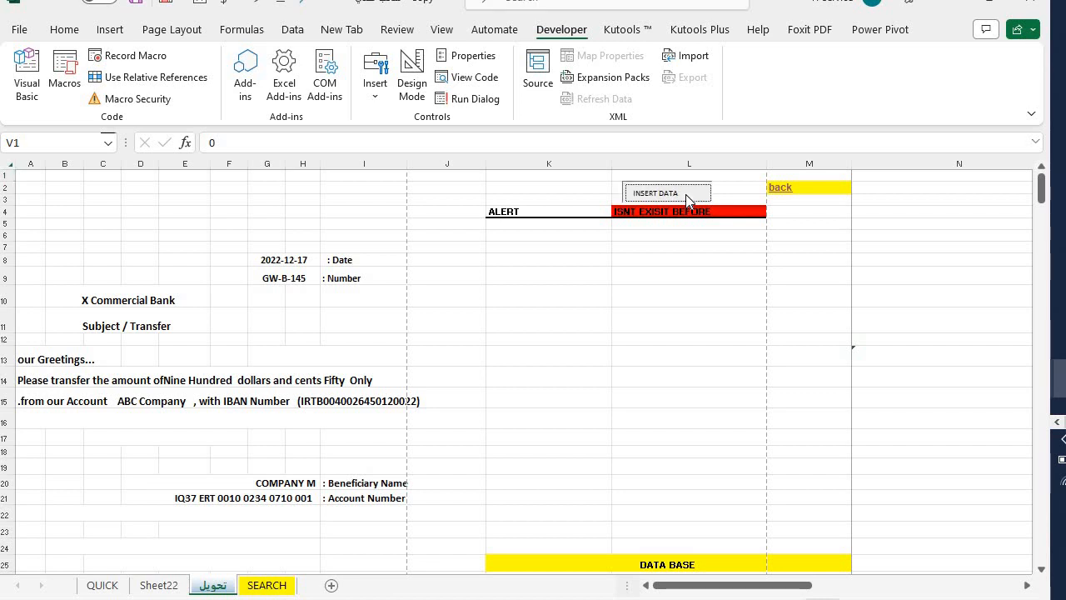
drag(523, 26, 735, 37)
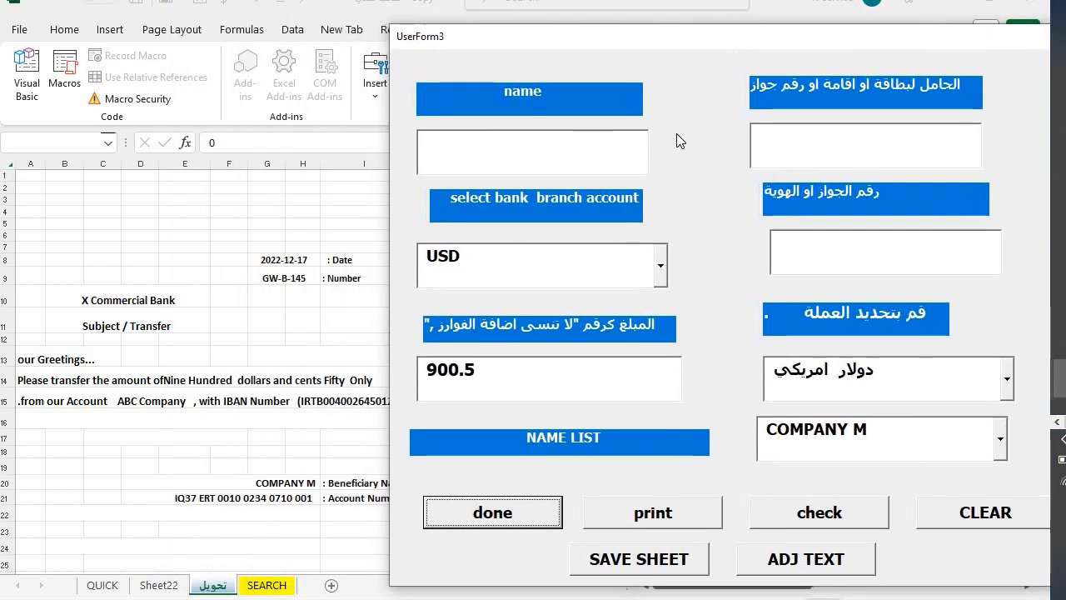
click(544, 254)
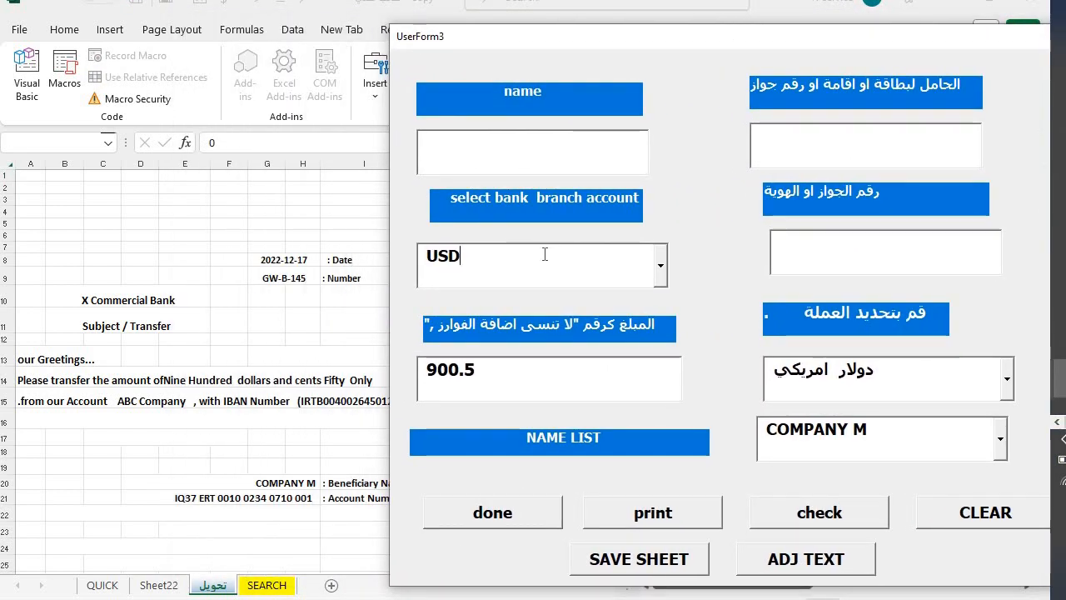
click(662, 263)
click(533, 320)
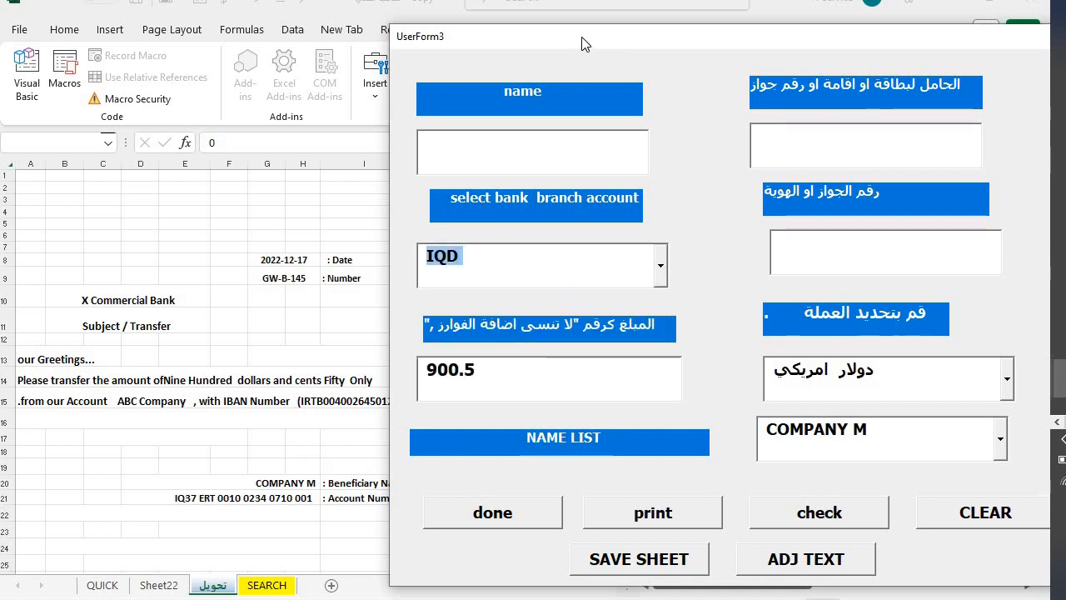
drag(598, 37, 684, 6)
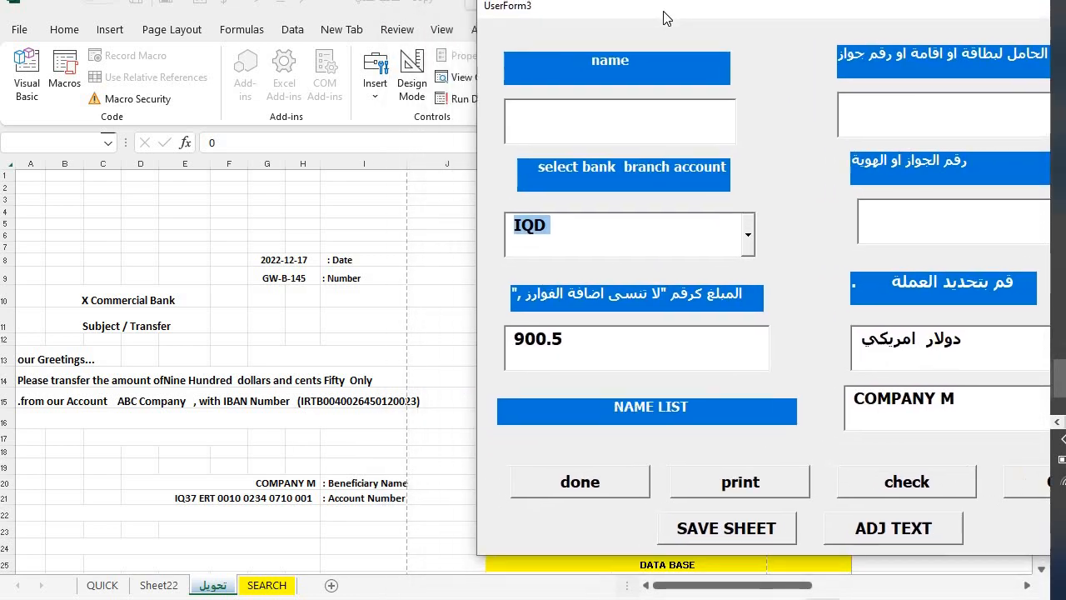
- Try the main account as branch account, then switch it back to USD
click(606, 244)
click(746, 235)
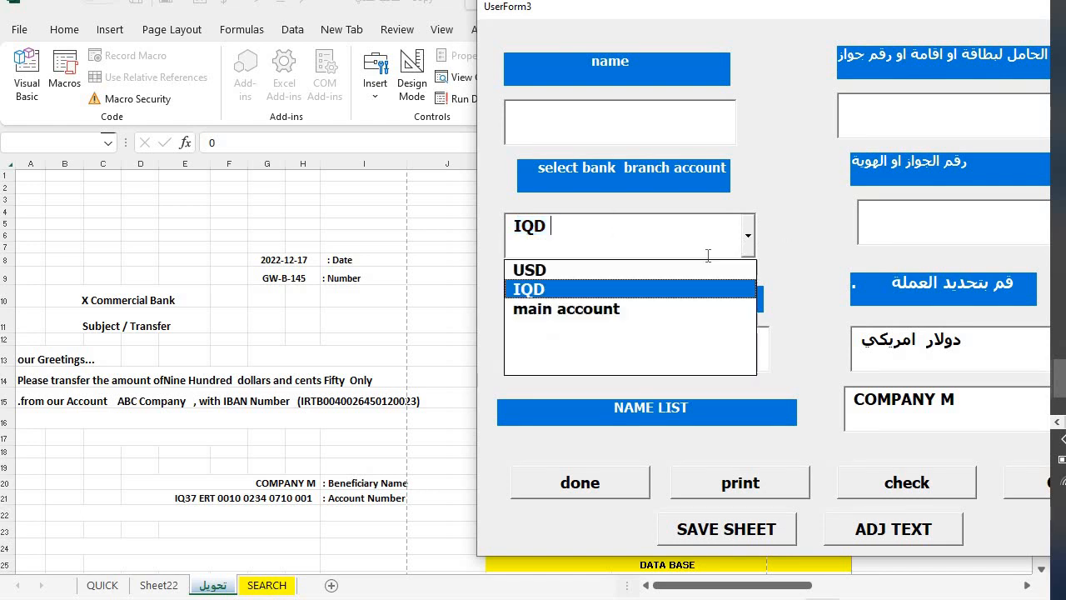
click(614, 307)
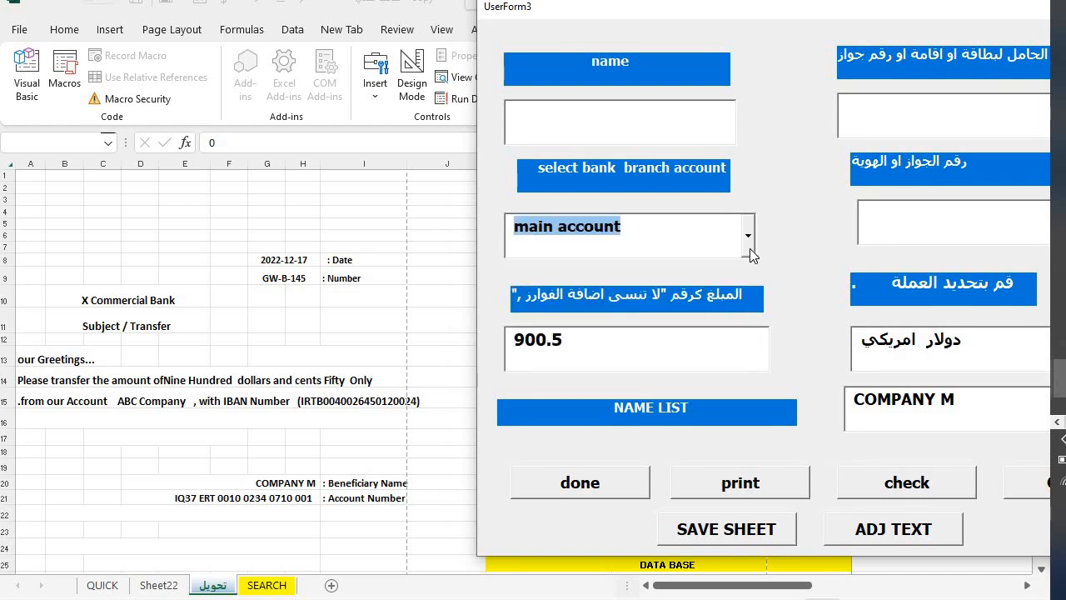
click(748, 236)
click(678, 273)
click(580, 348)
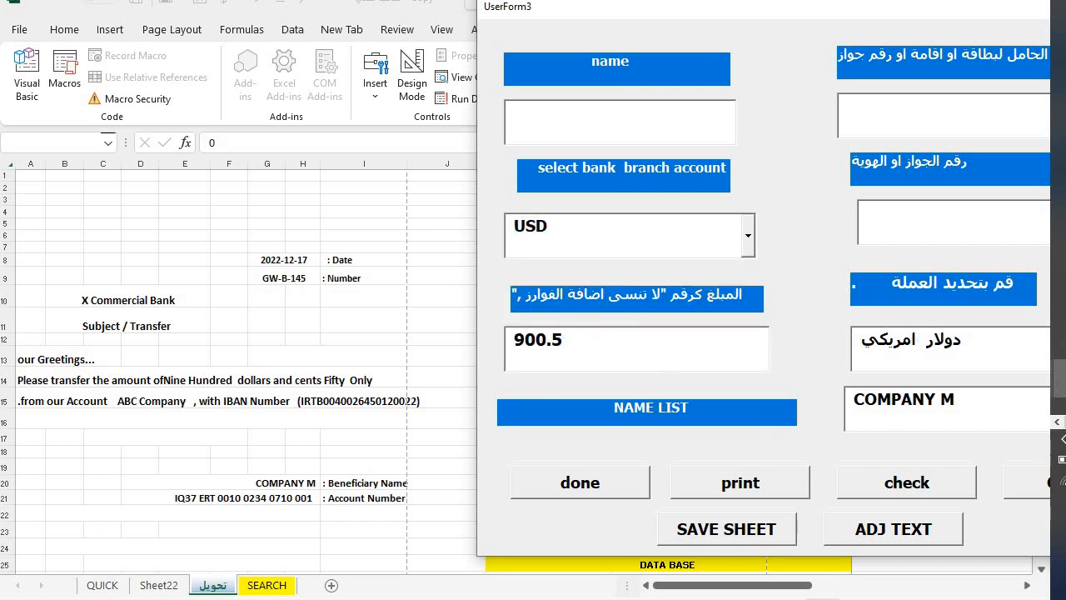
drag(787, 10, 754, 26)
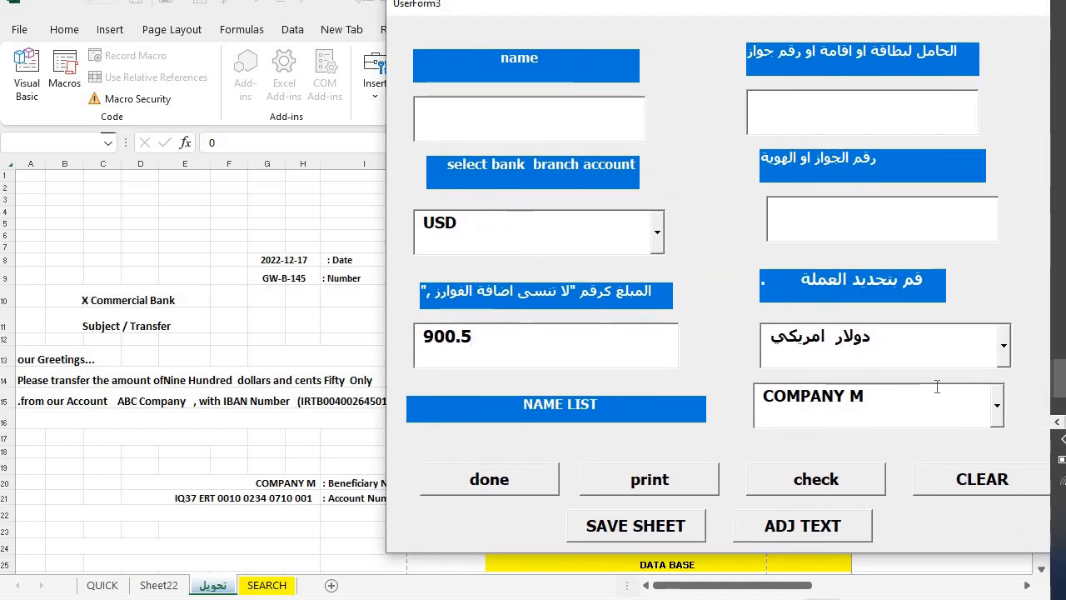
- Switch the currency to Iraqi dinar to see the Arabic letter, then back to US dollar
click(1008, 346)
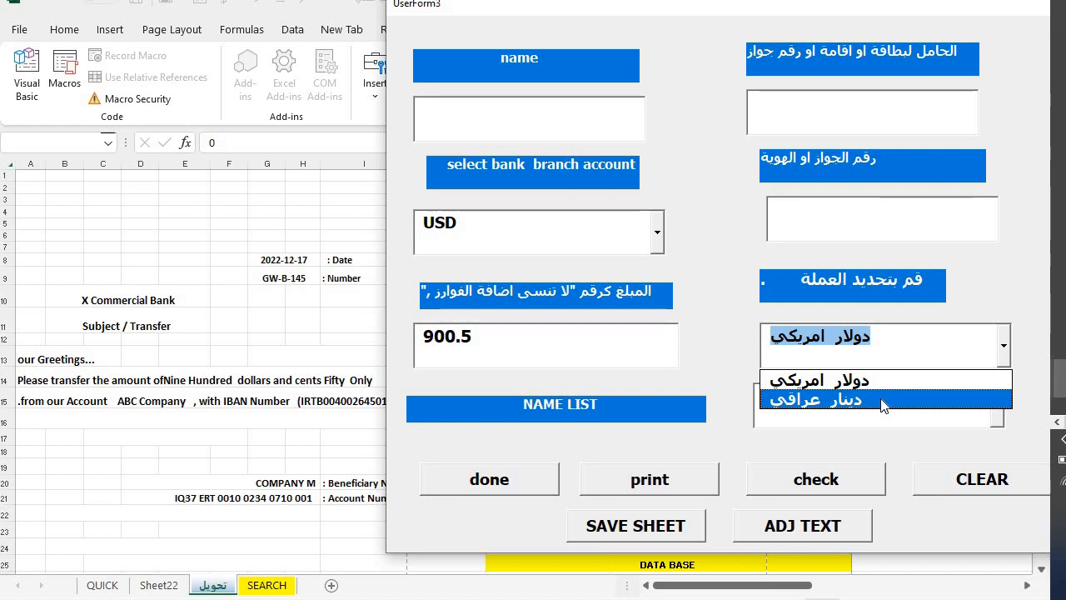
click(884, 400)
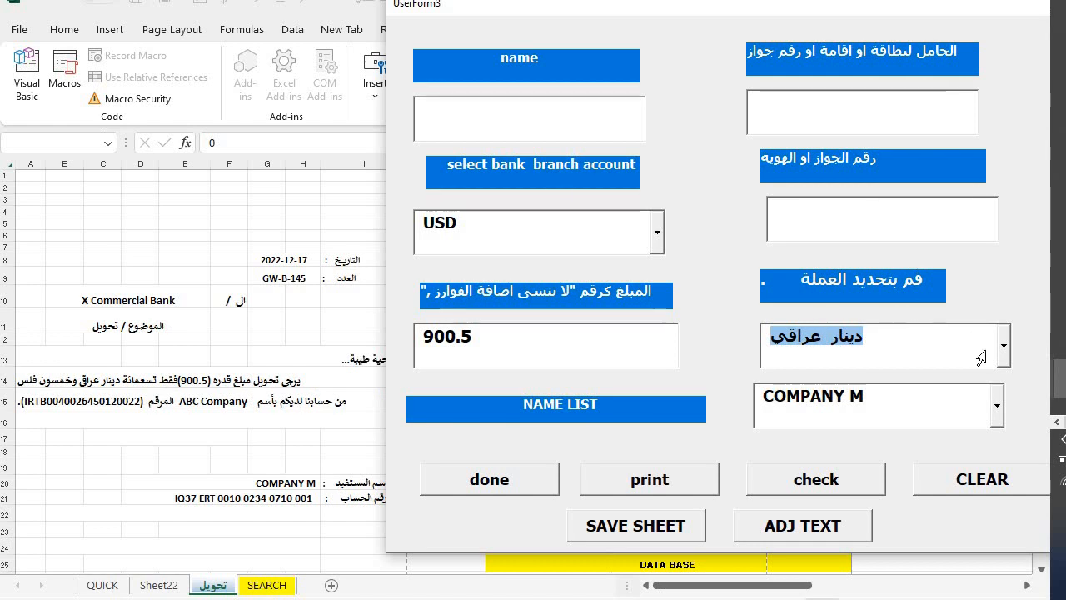
click(1003, 345)
click(935, 380)
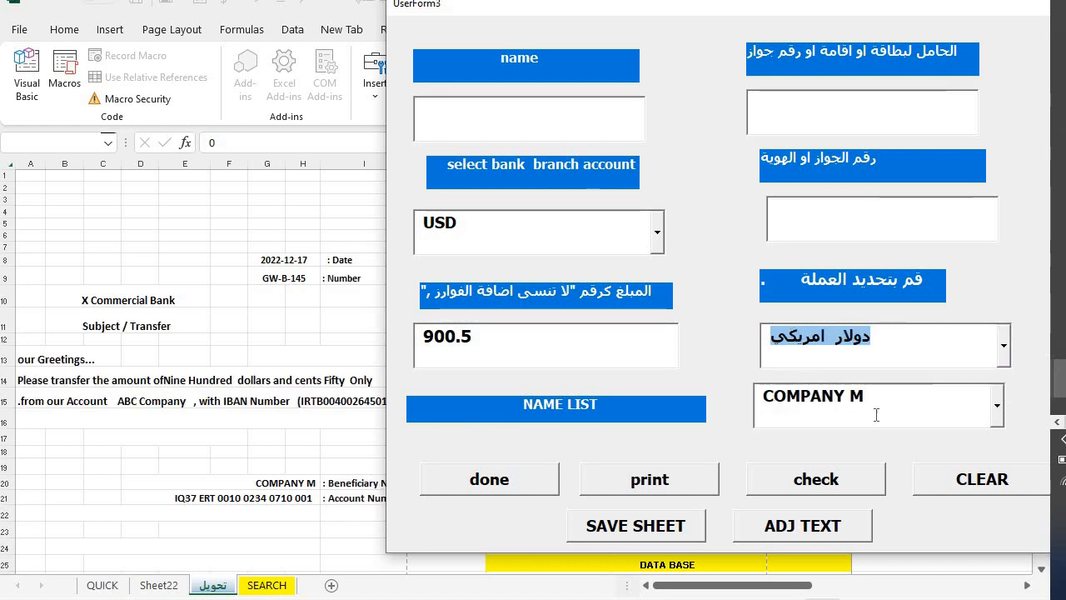
- Choose COMPANY R as beneficiary and apply the form entries to the letter
click(997, 408)
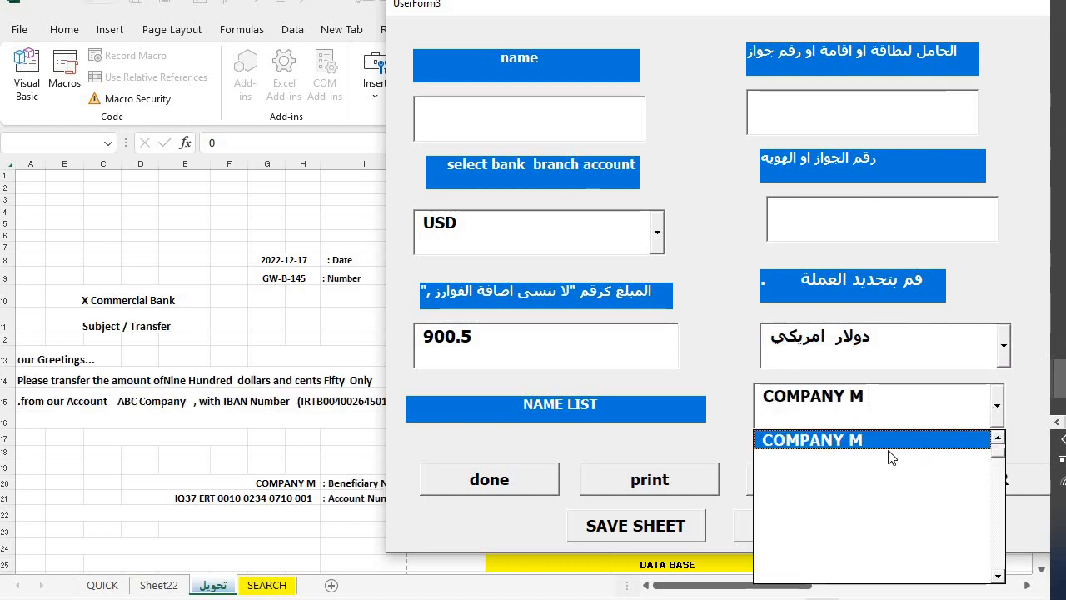
click(999, 447)
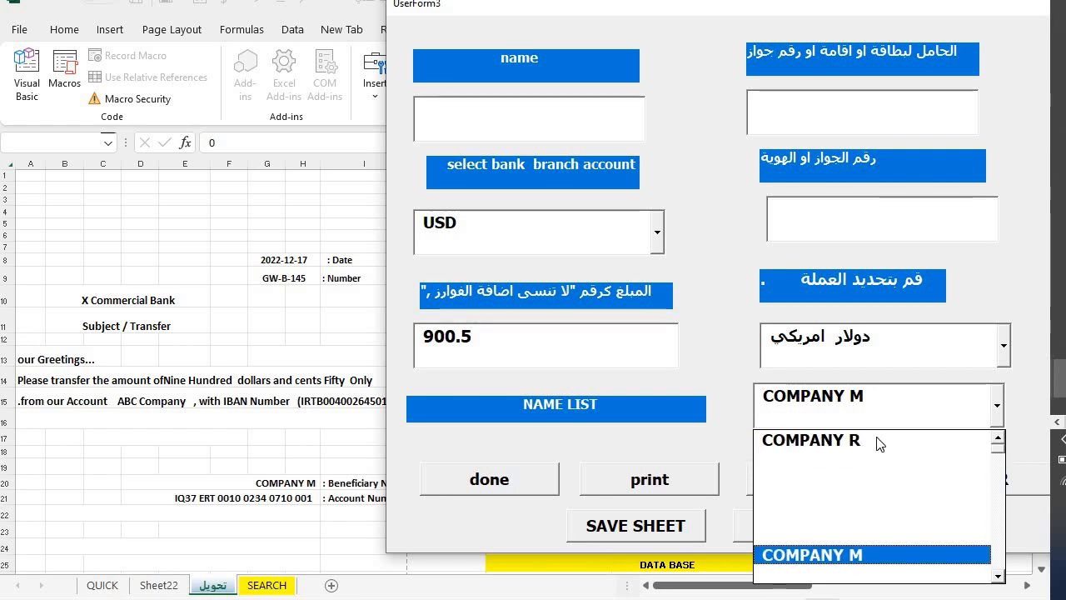
click(877, 441)
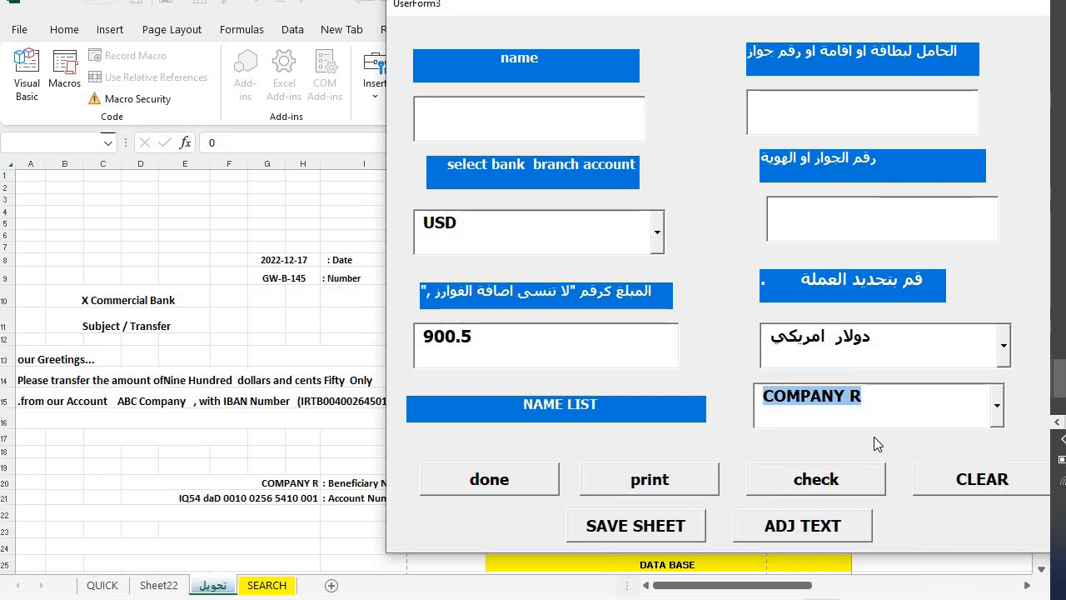
click(487, 480)
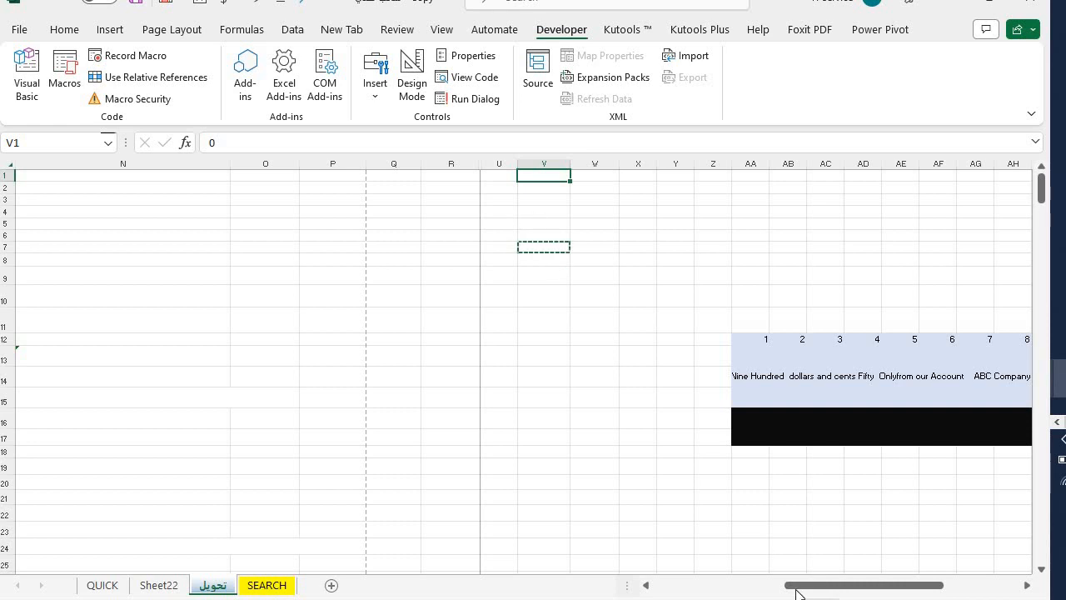
- Check the ALERT cell K4, letter number in G9 and bank name in B10, then preview printing
drag(800, 586, 658, 585)
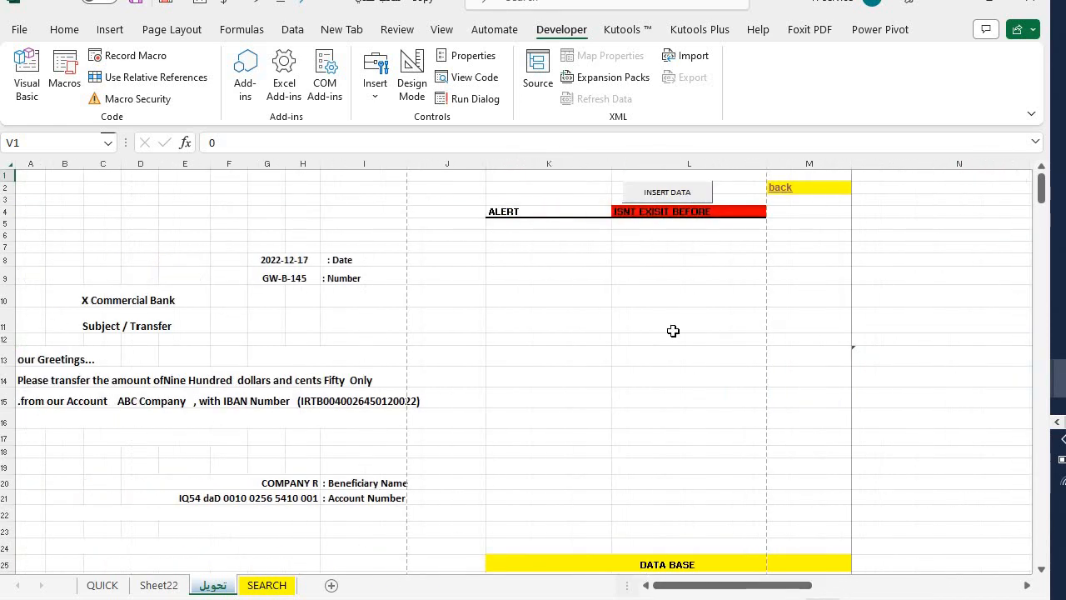
drag(508, 208, 616, 212)
click(553, 227)
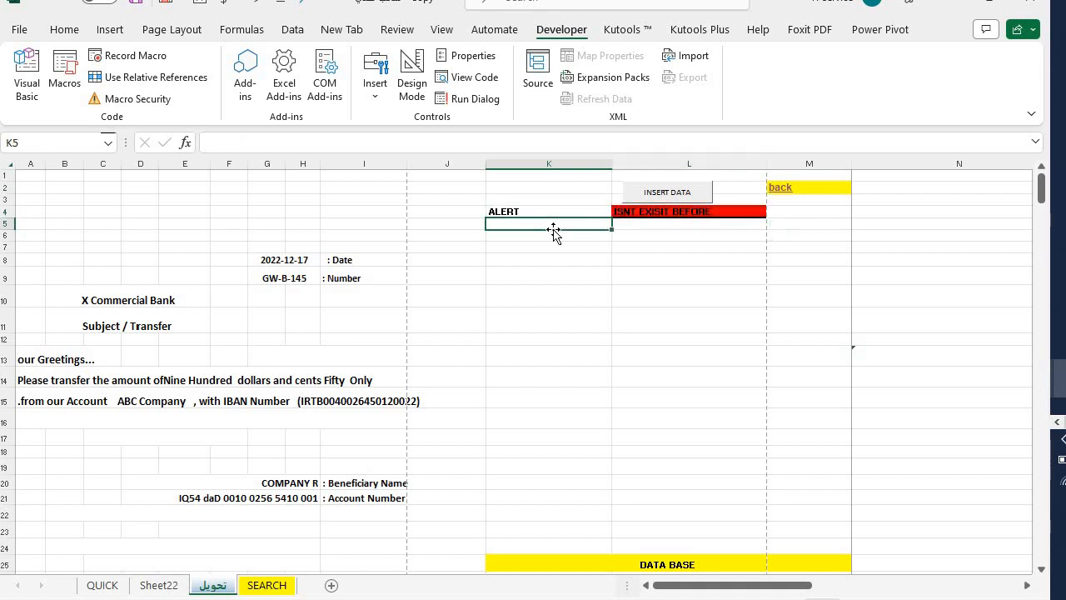
click(531, 210)
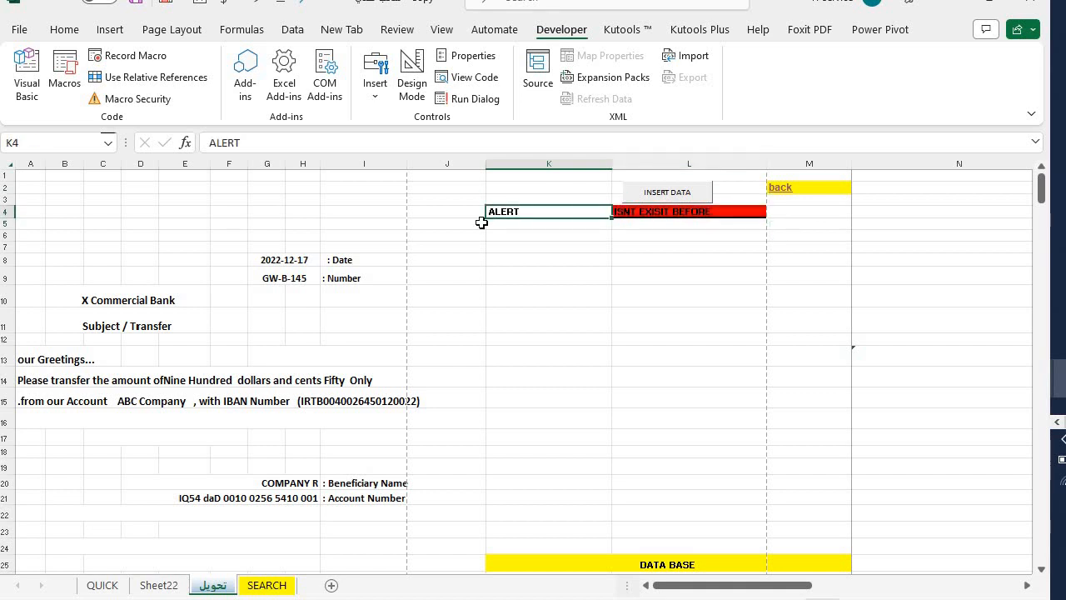
click(286, 277)
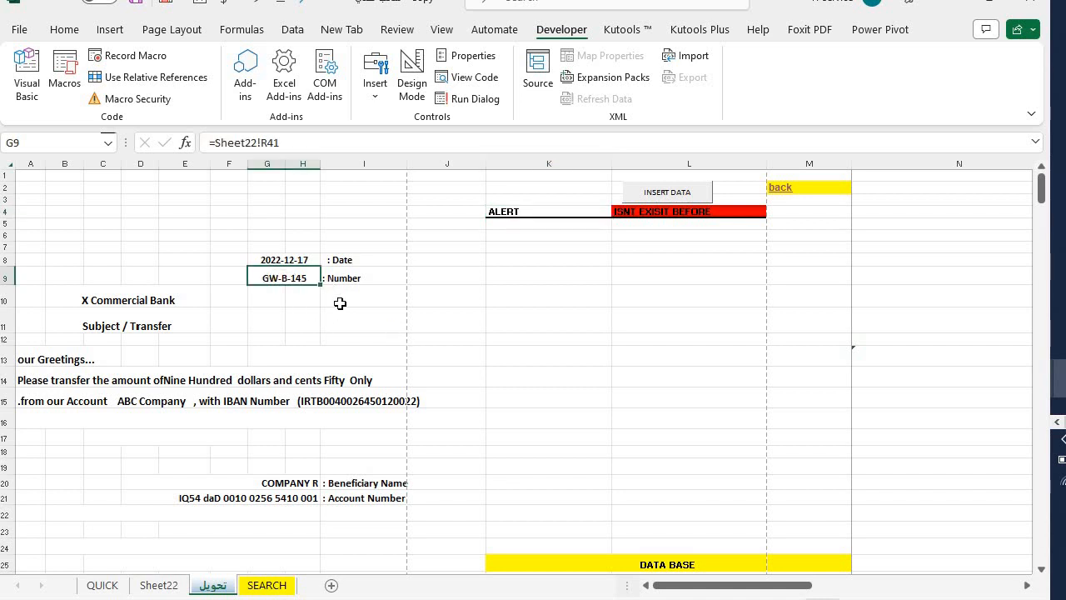
click(176, 296)
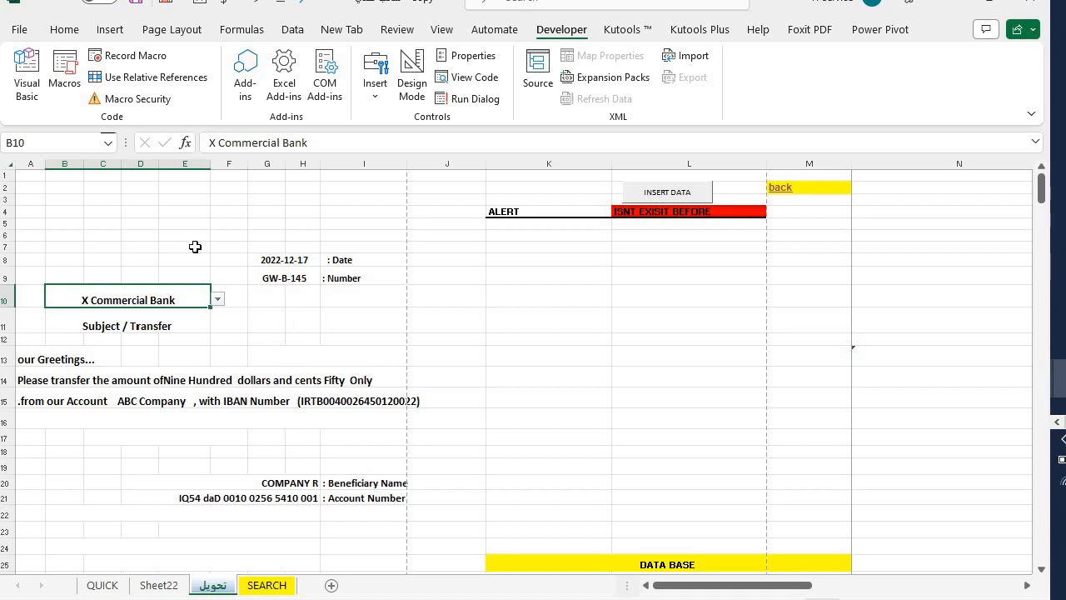
key(ctrl+p)
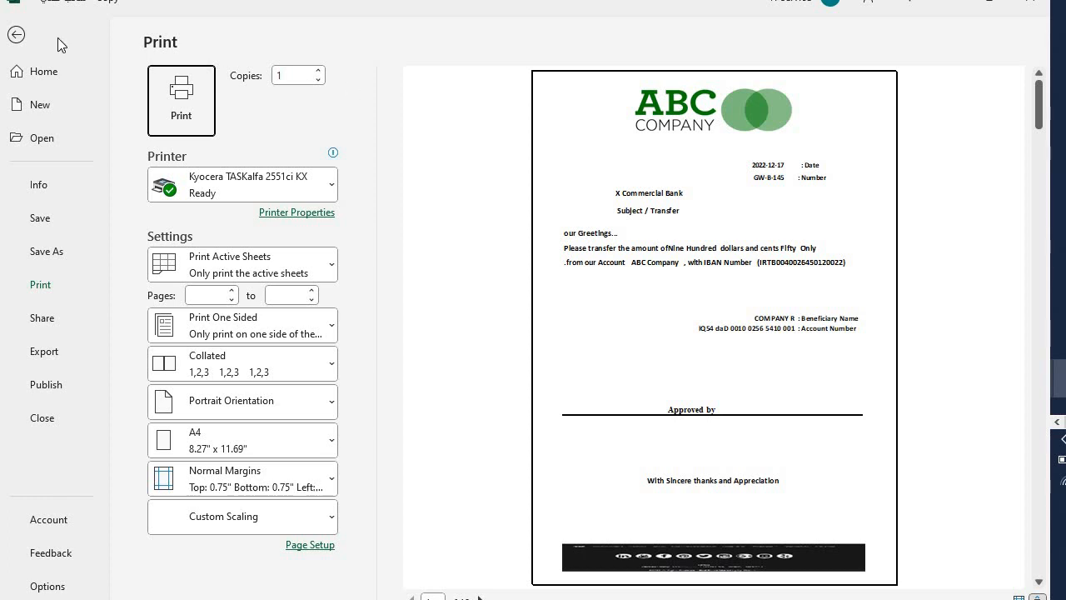
- Leave print preview and start SAVE SHEET archiving, entering the archive password
click(20, 36)
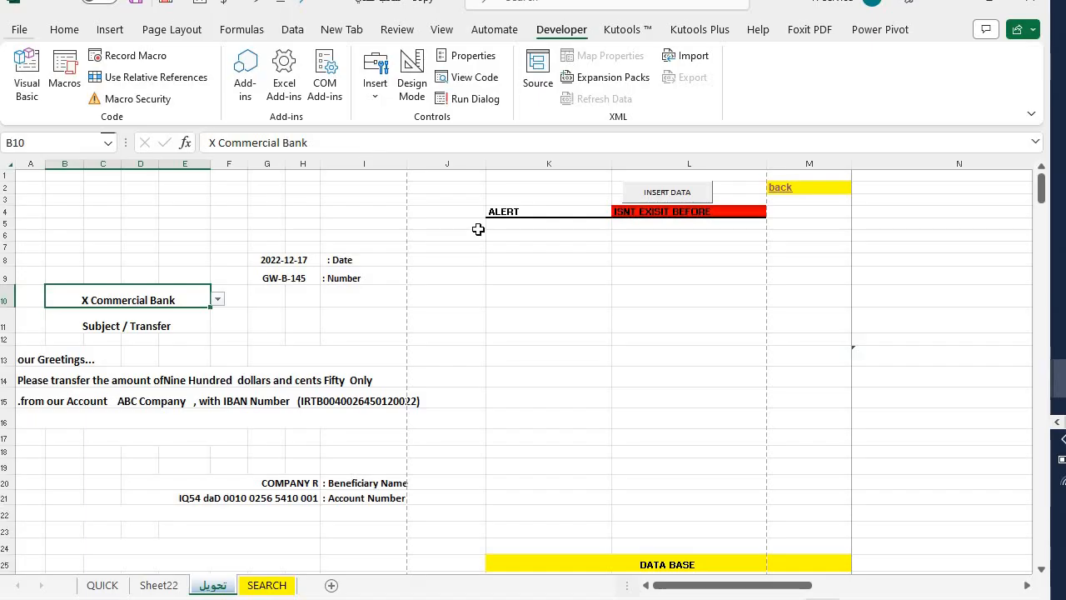
click(667, 192)
click(427, 546)
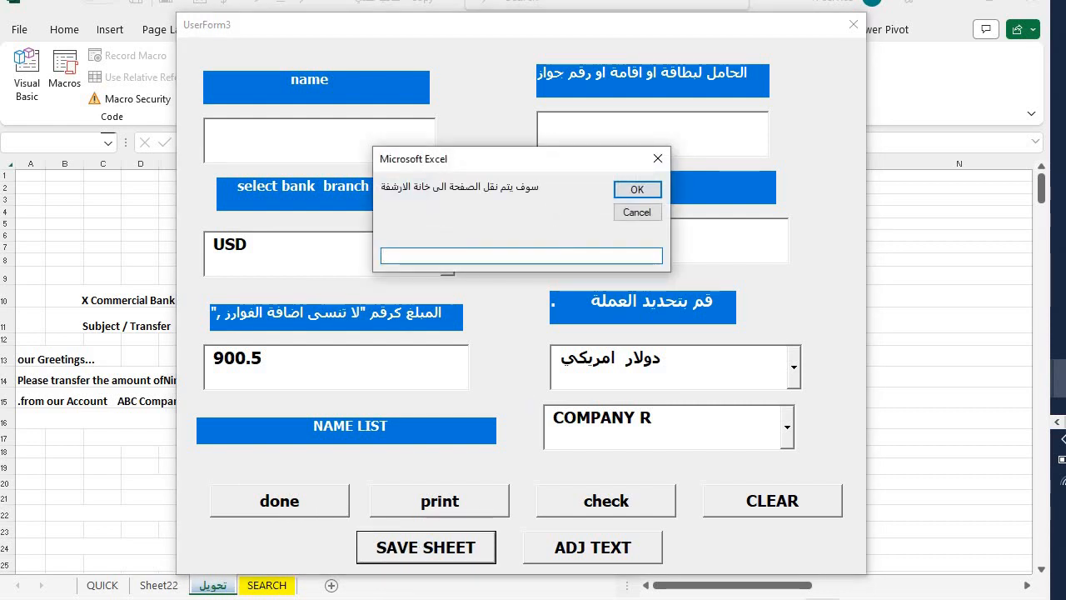
text(QWE#123)
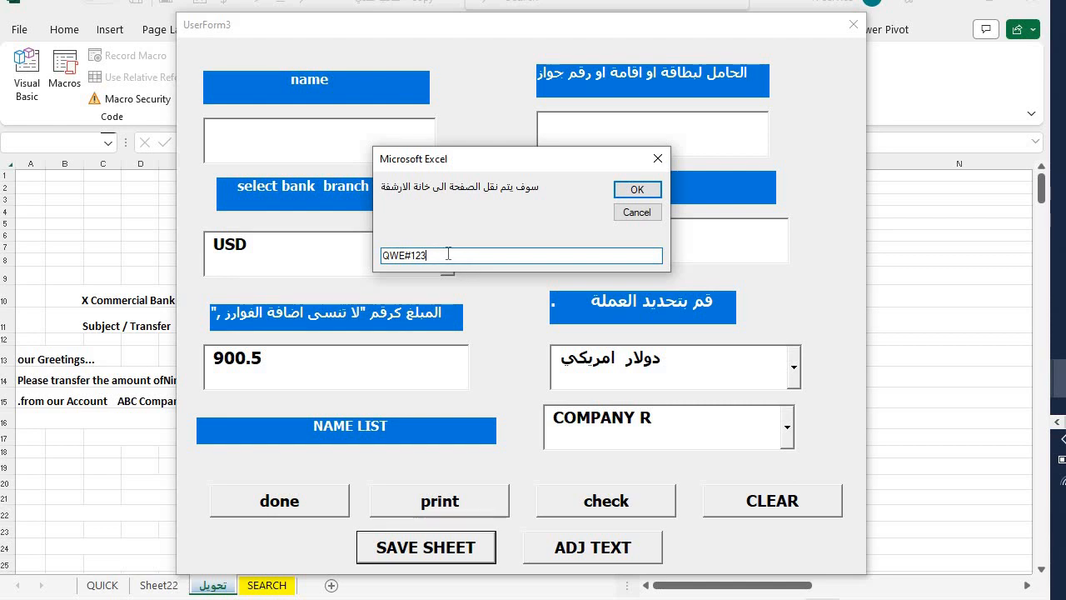
key(ctrl+a)
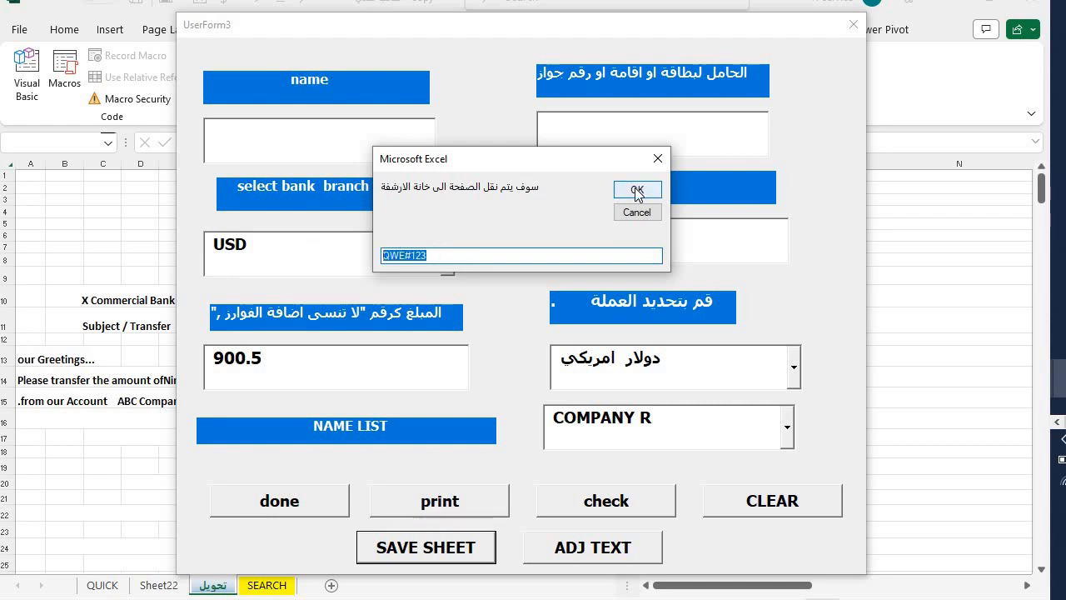
click(636, 192)
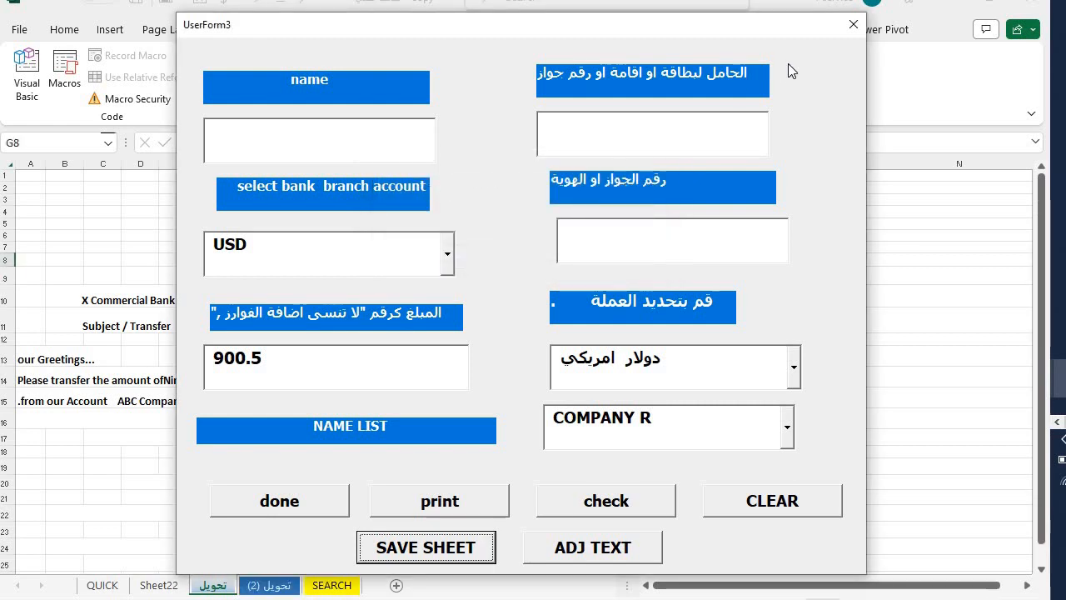
- Compare the archived تحويل (2) copy with the original تحويل letter, then open Sheet22
click(852, 26)
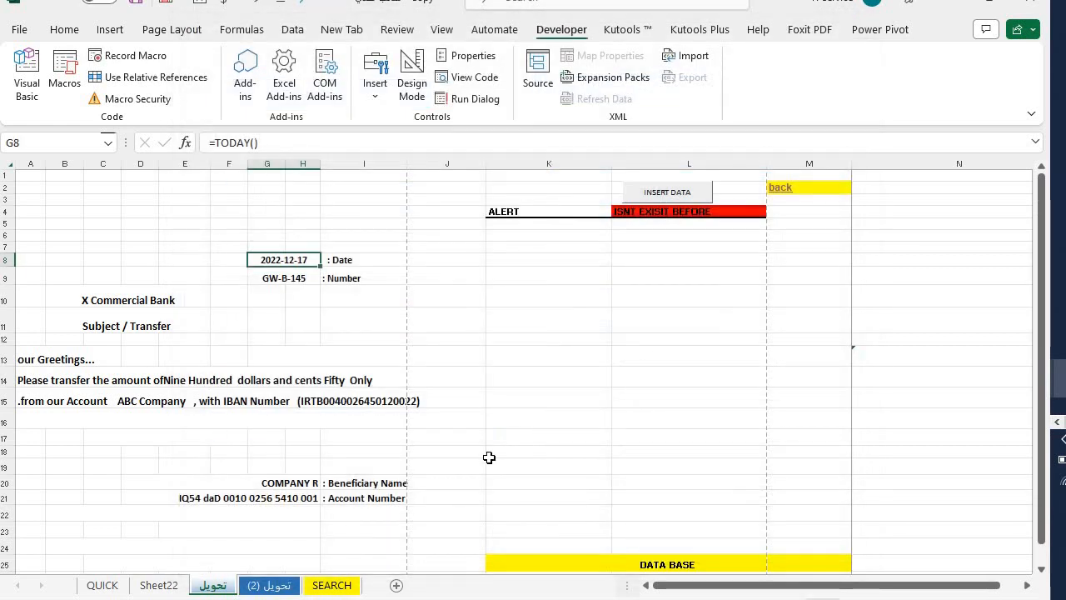
click(269, 586)
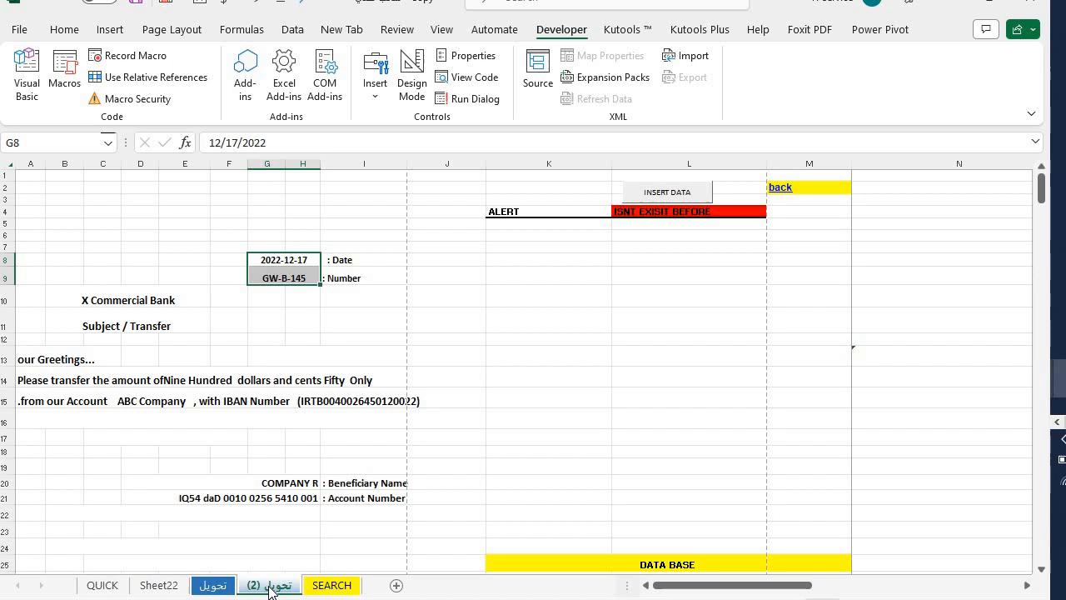
click(213, 586)
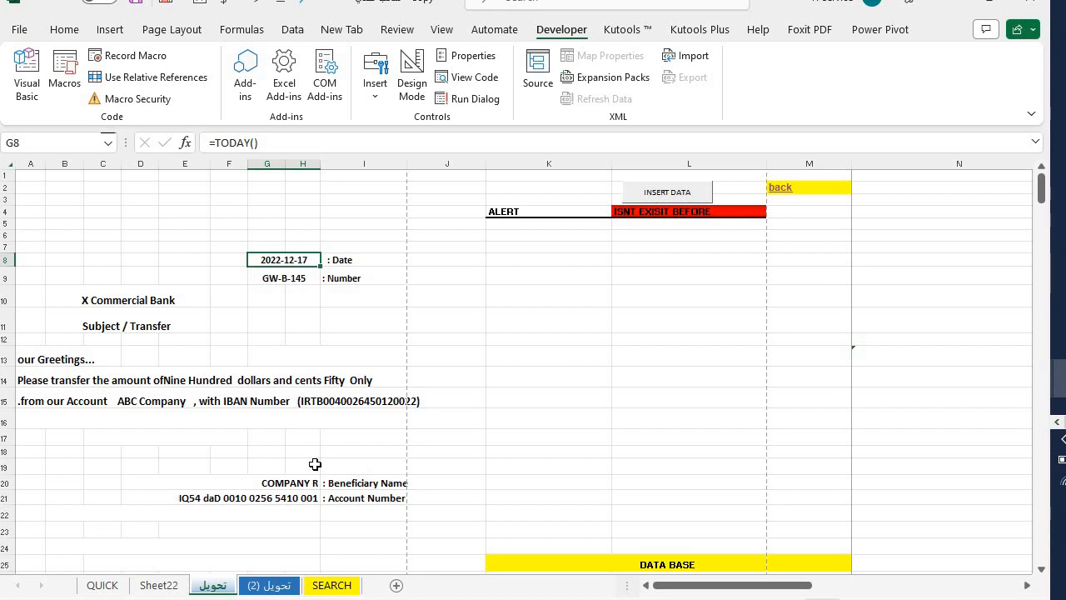
click(250, 586)
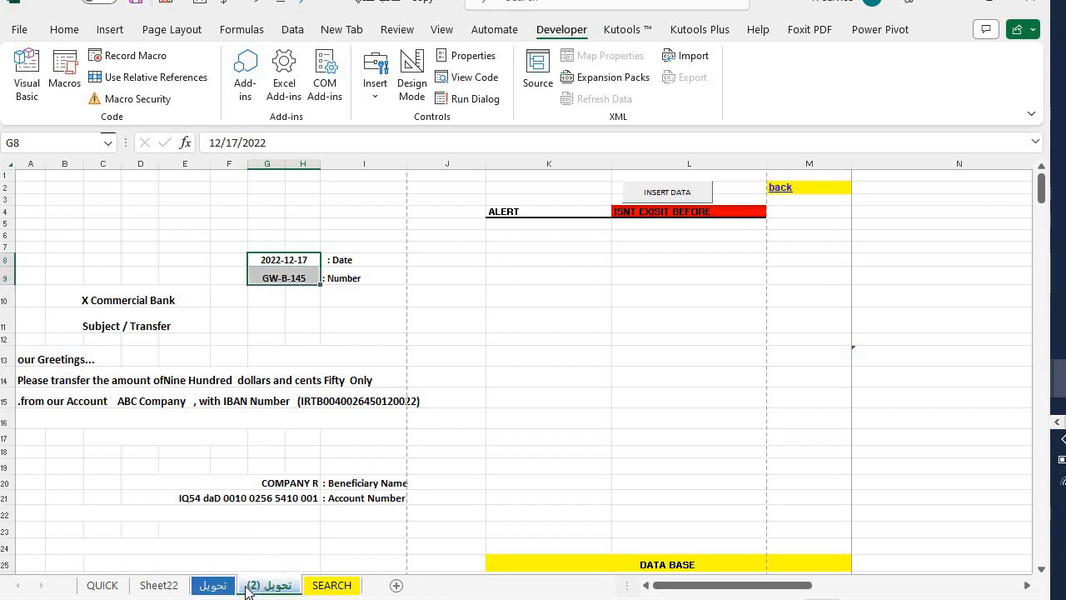
click(213, 585)
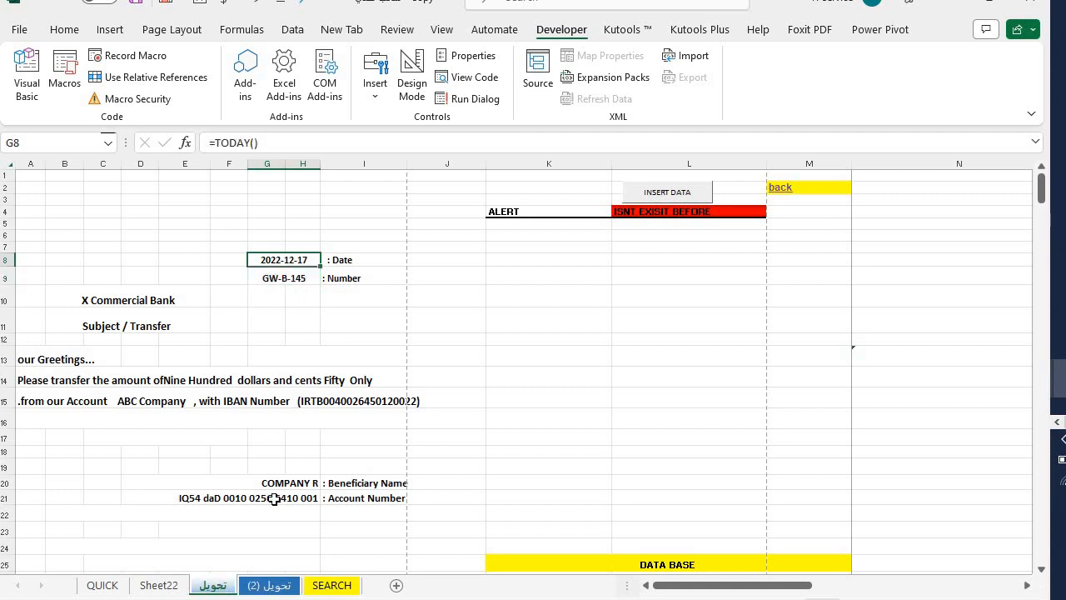
click(272, 585)
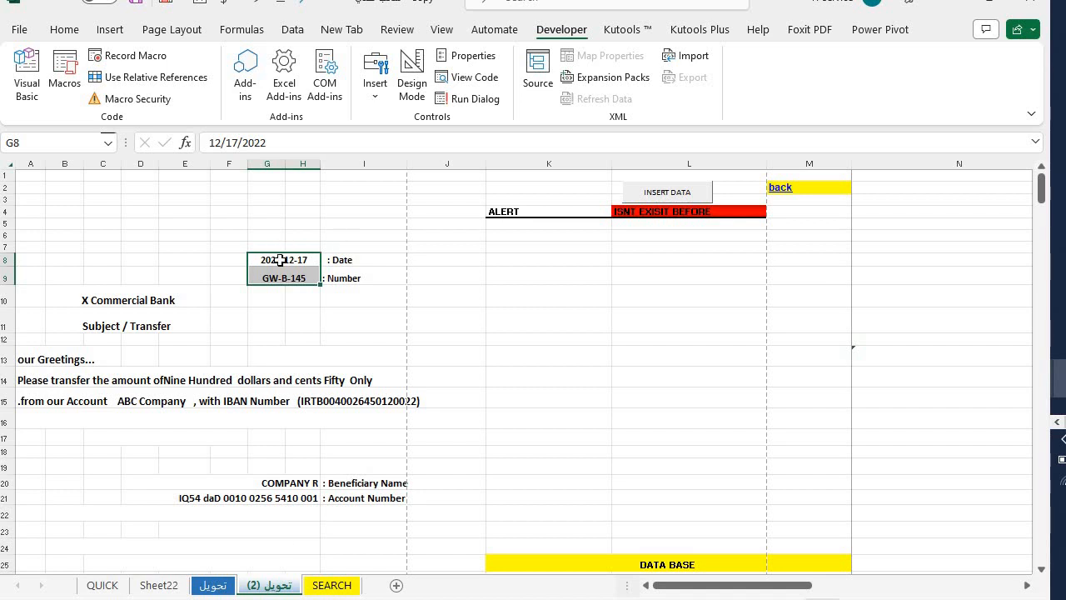
click(216, 586)
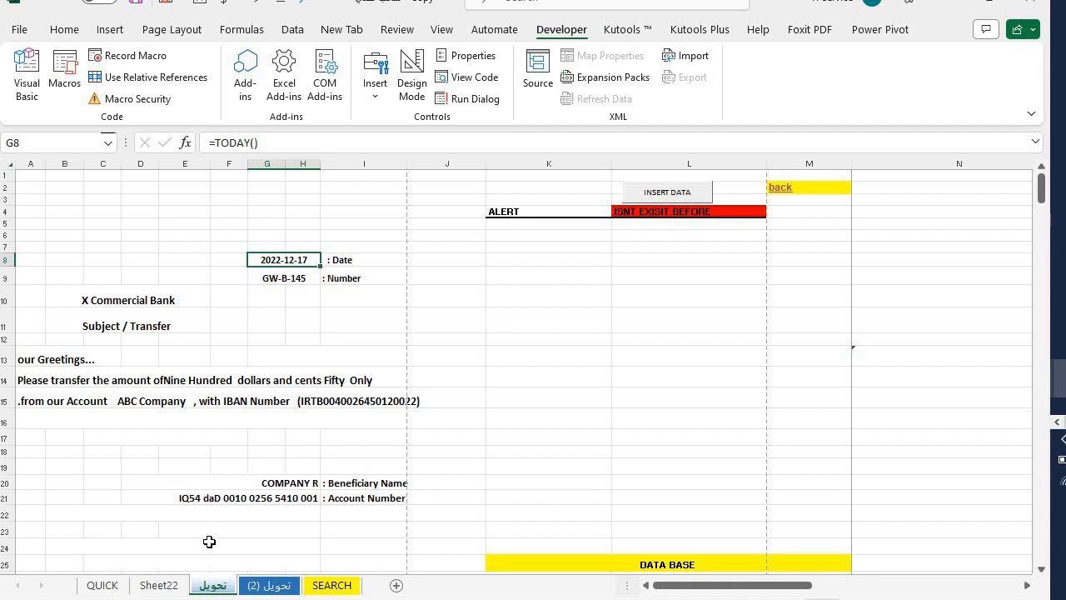
click(159, 584)
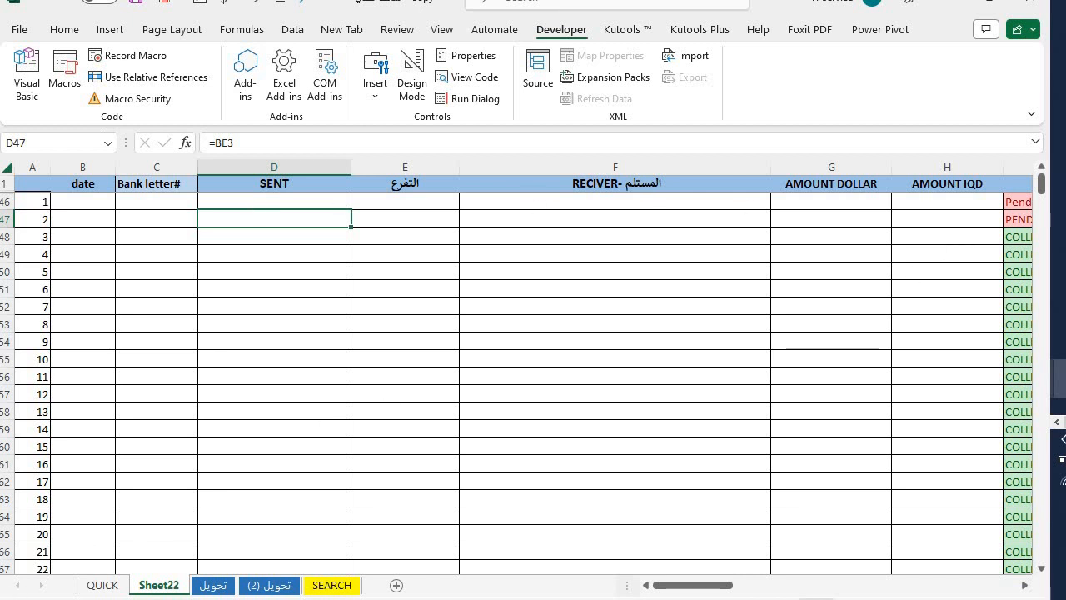
- Refresh the QUICK sheet's list of sheets and letter numbers and check the تحويل (2) row
click(87, 586)
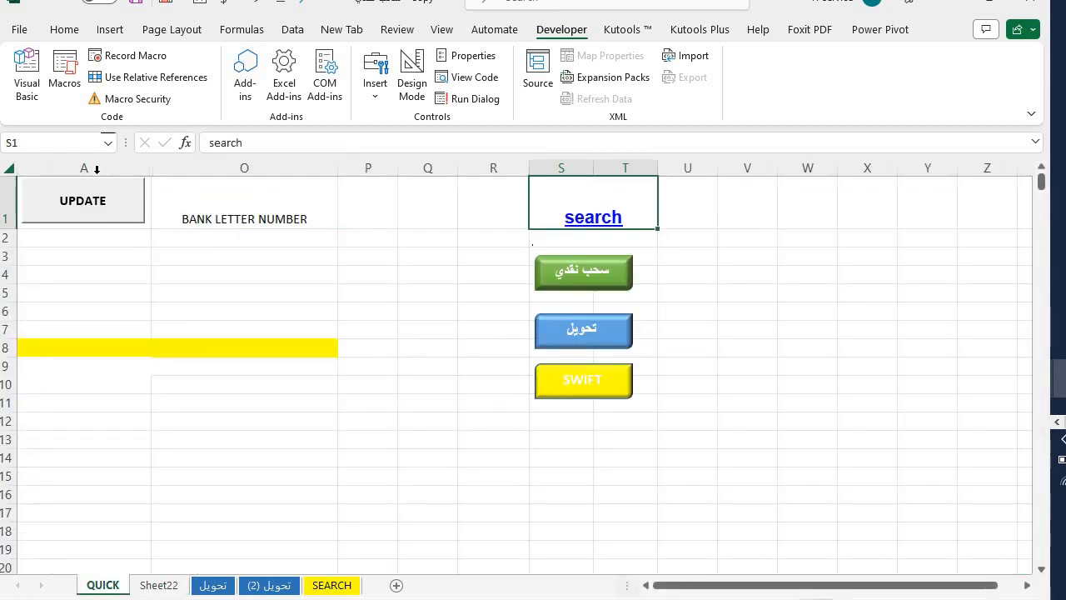
click(70, 238)
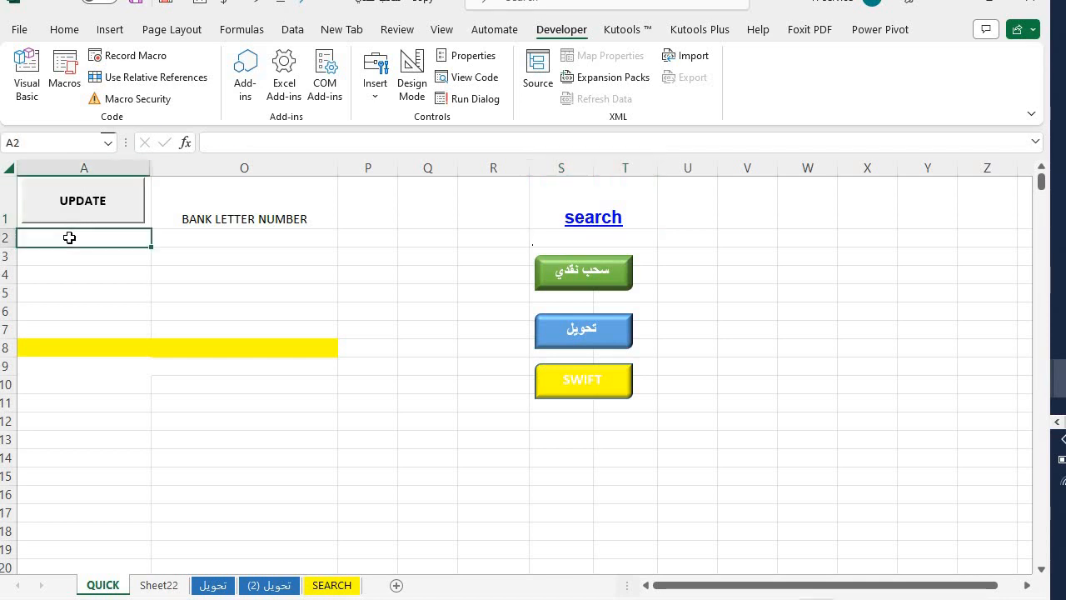
click(94, 216)
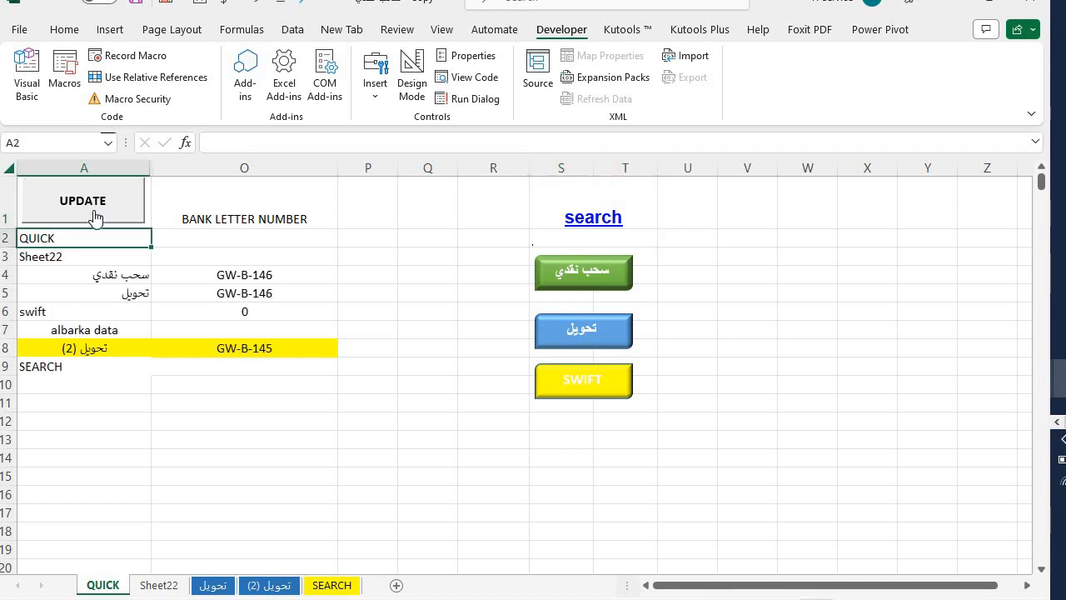
drag(41, 348, 270, 348)
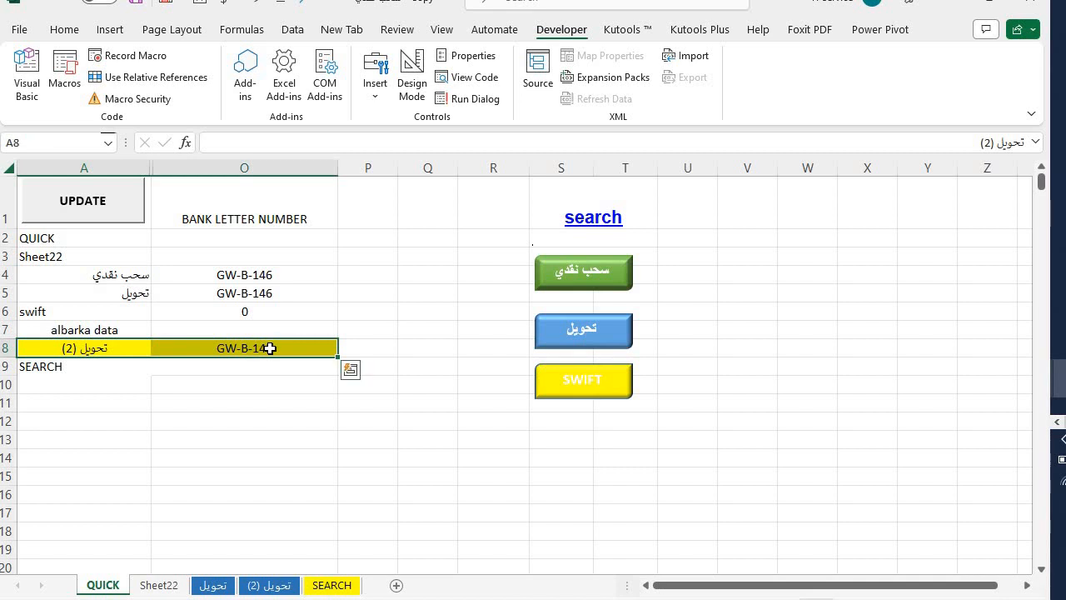
drag(294, 269, 99, 277)
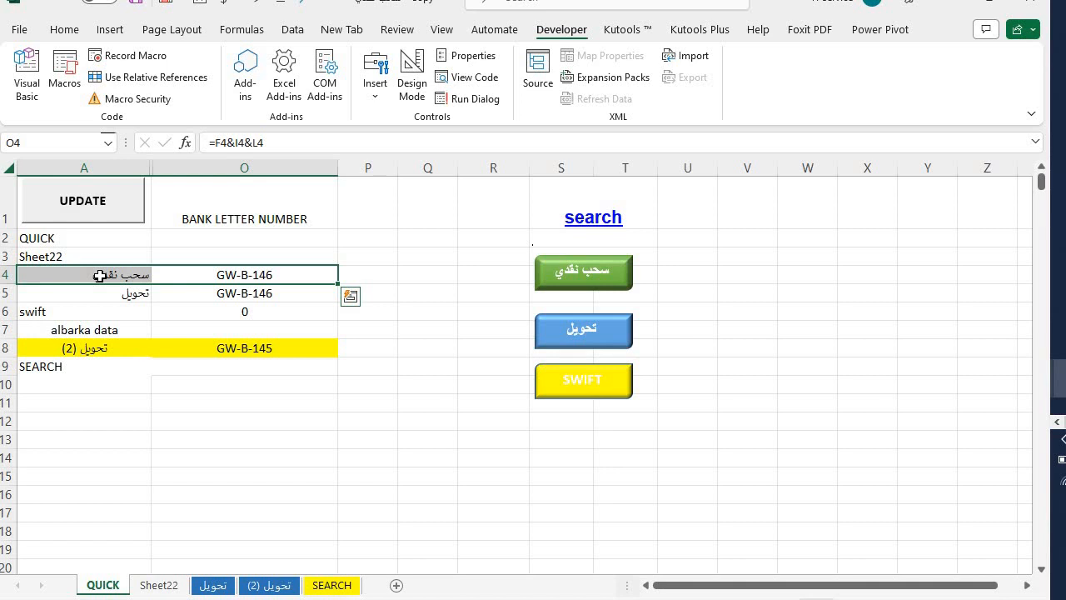
- Confirm GW-B-145 is logged in Sheet22, check the new letter number in G9, then view SEARCH
click(158, 585)
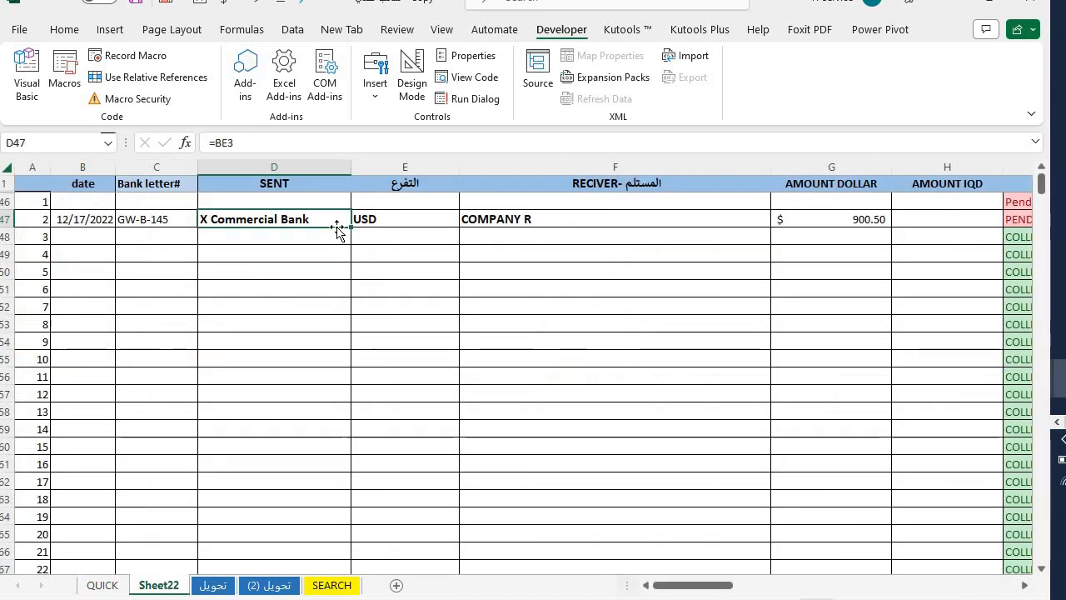
drag(86, 219, 845, 215)
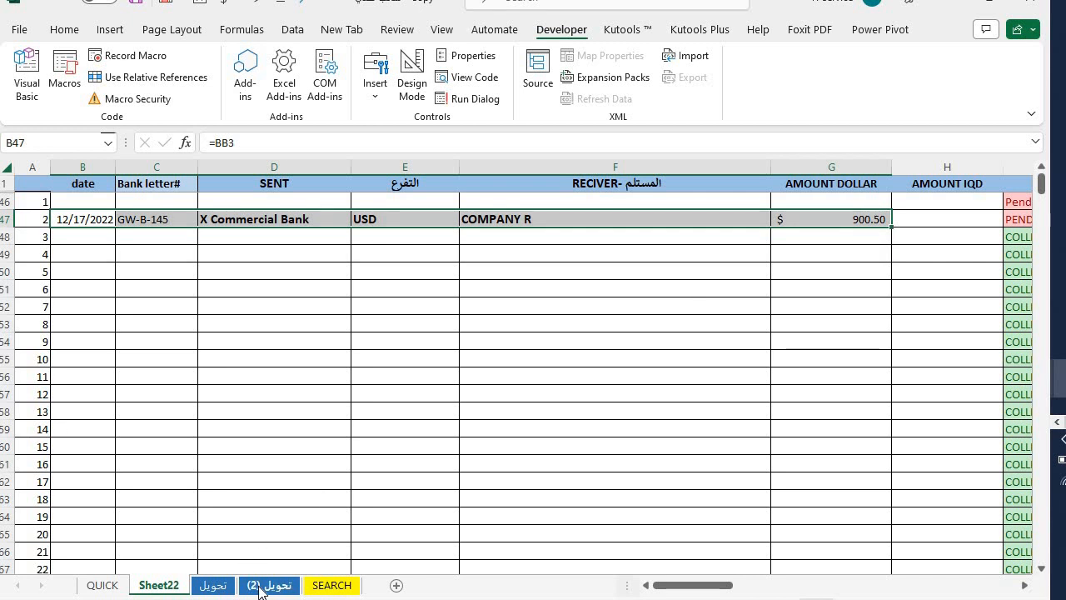
click(212, 585)
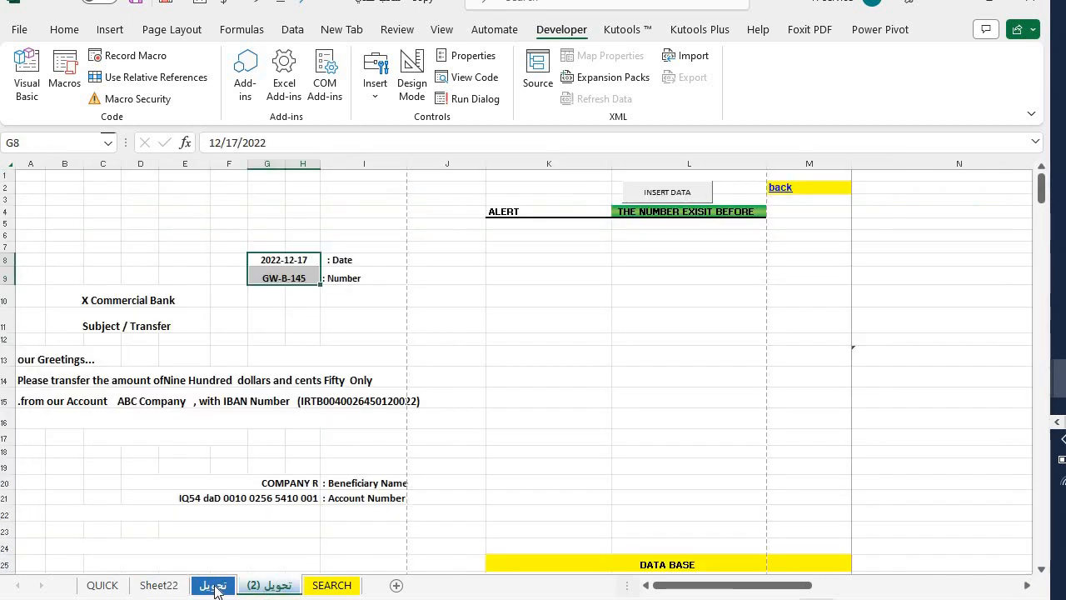
click(212, 585)
click(279, 280)
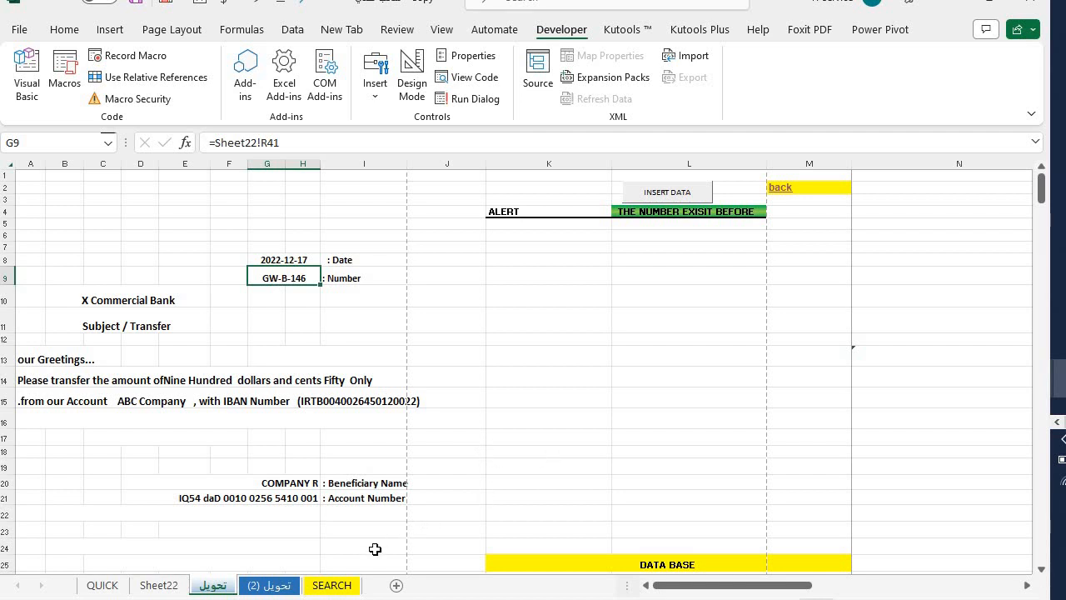
click(327, 588)
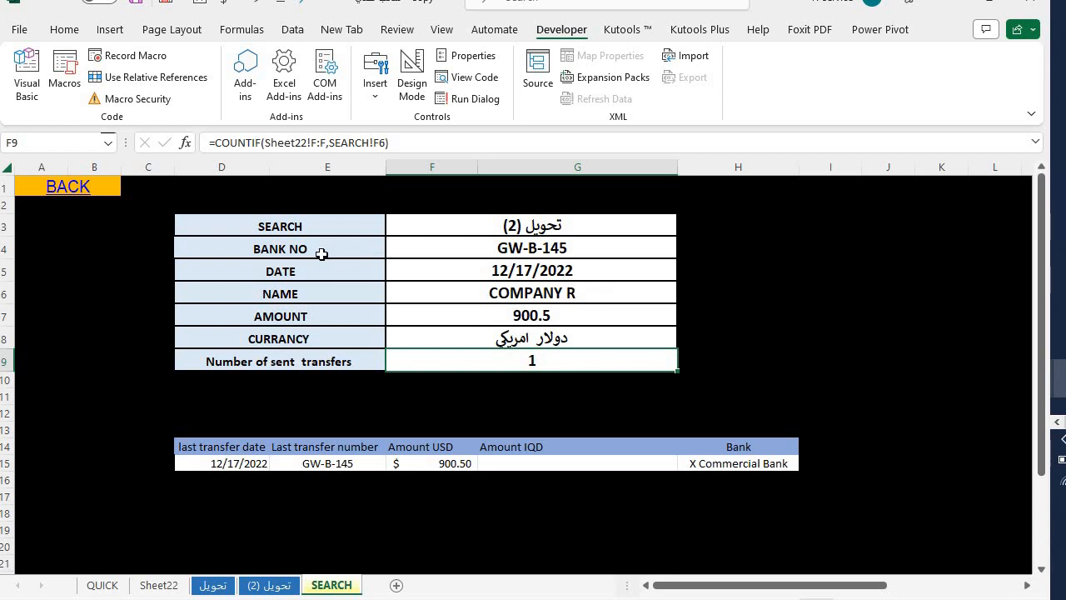
drag(321, 248, 546, 316)
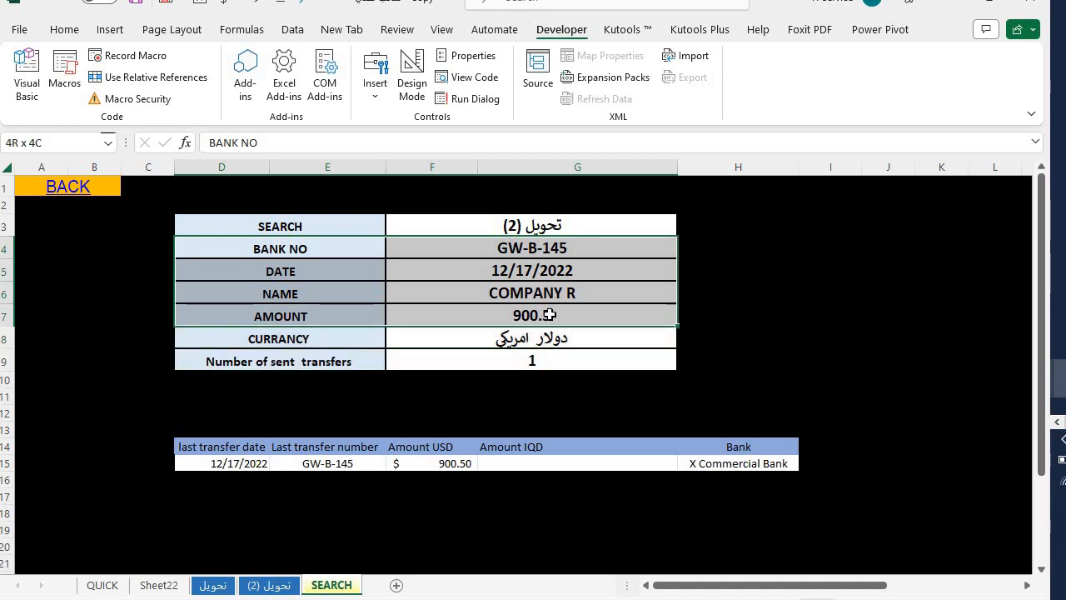
click(546, 317)
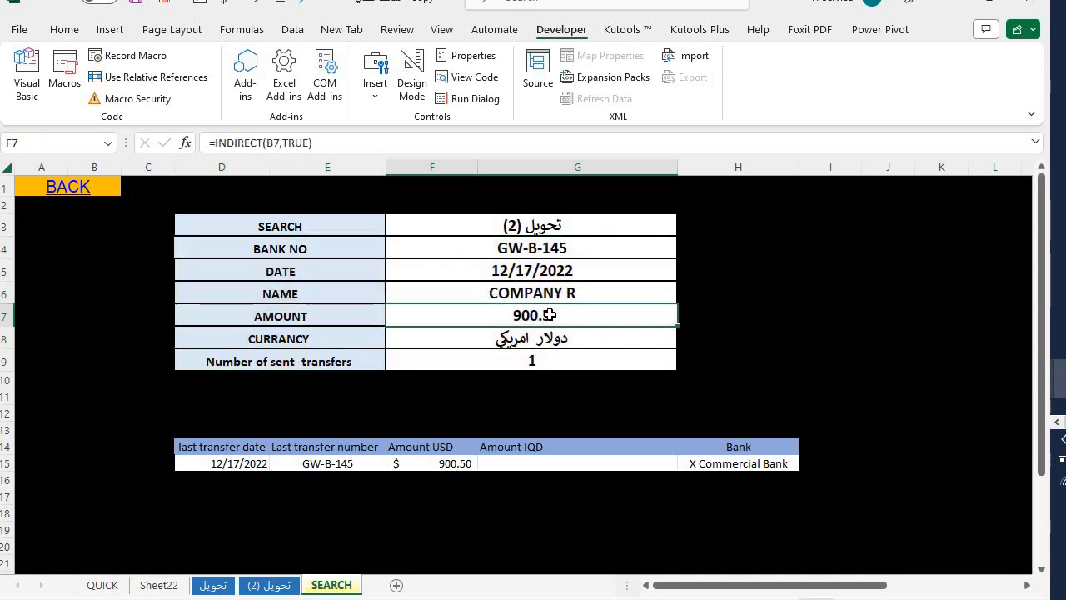
click(449, 359)
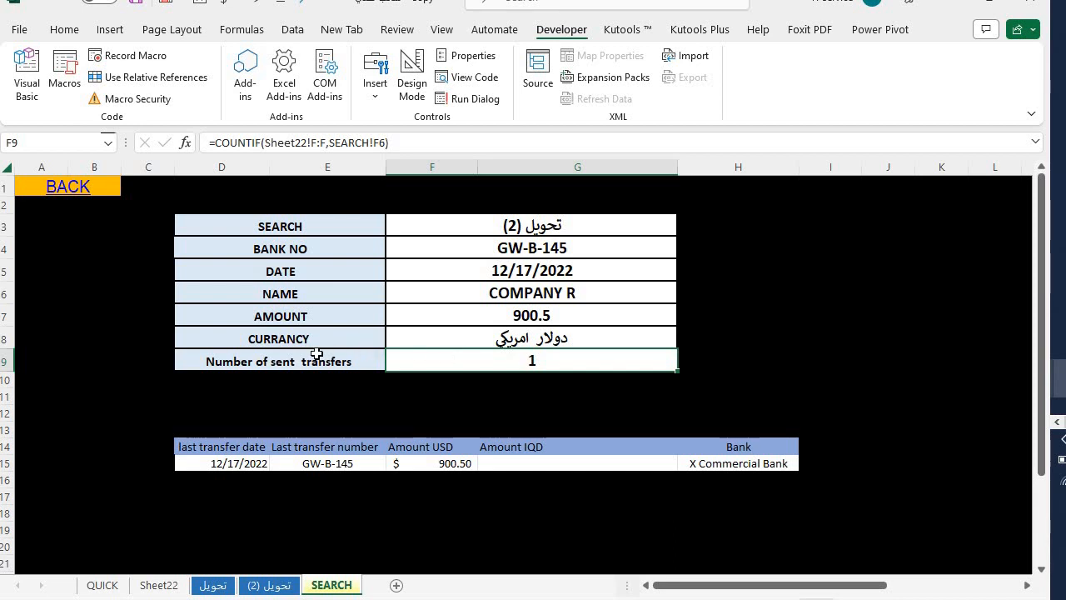
drag(305, 357, 619, 357)
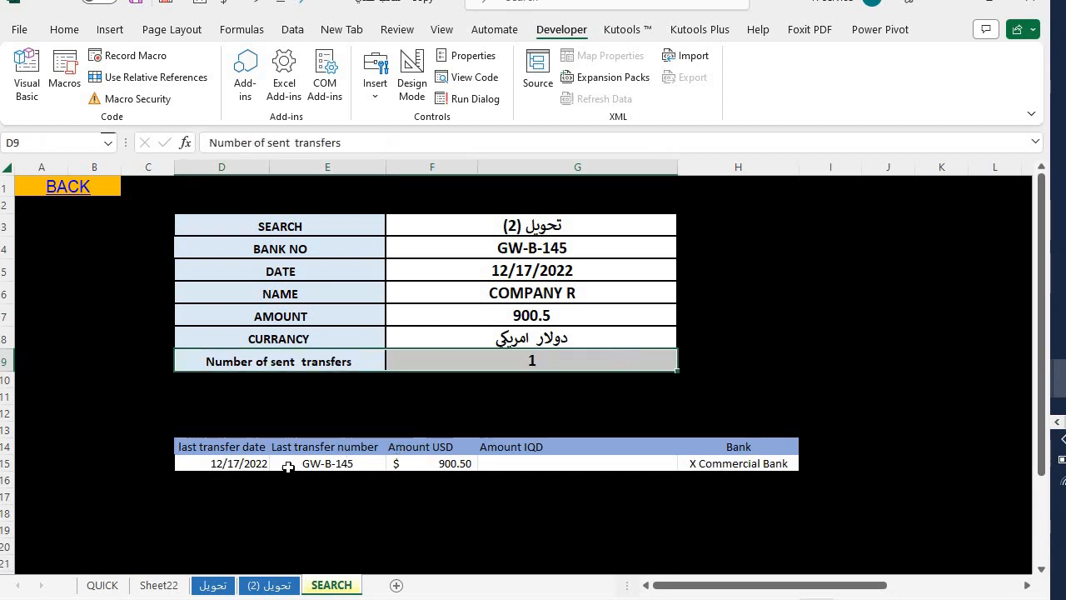
drag(197, 463, 738, 462)
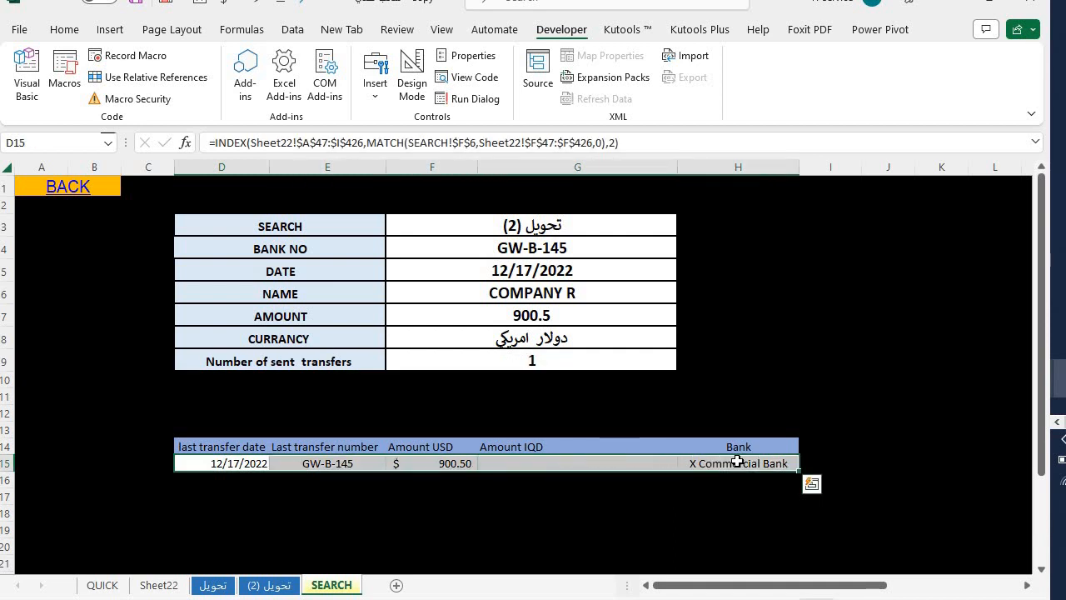
click(236, 464)
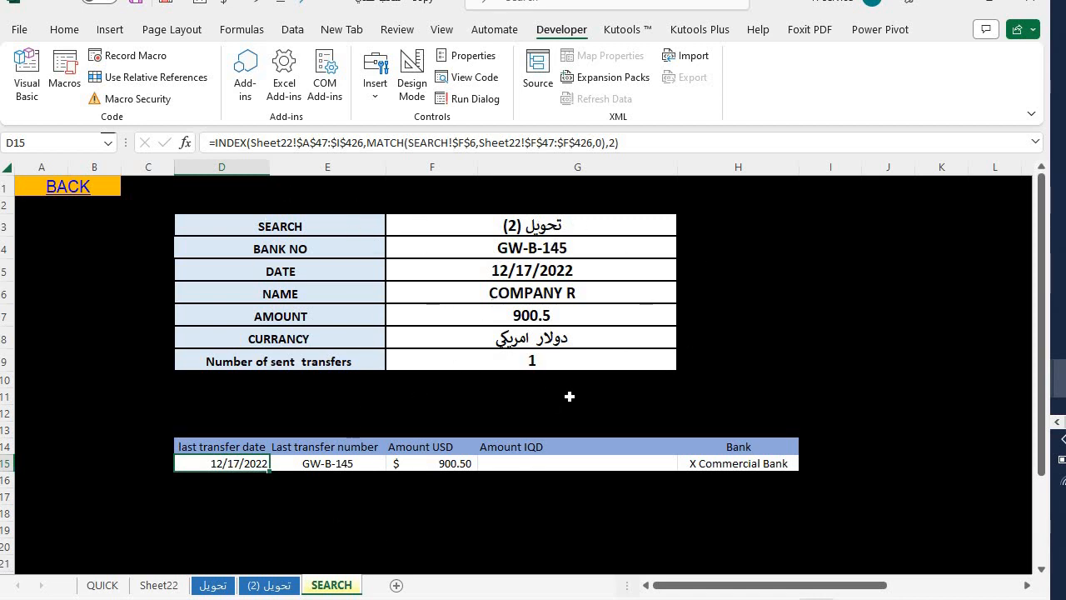
- Scroll through the archived تحويل (2) copy, then return to تحويل and inspect K4 and row 14
click(256, 586)
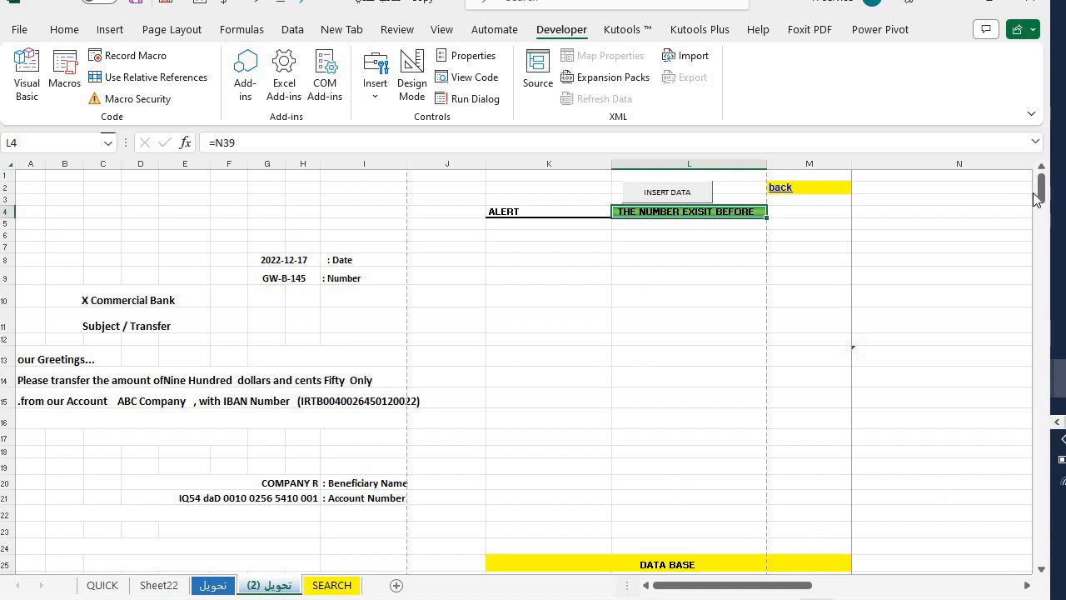
mouse_move(1040, 198)
mouse_down()
mouse_move(1040, 222)
mouse_move(1040, 208)
mouse_up()
drag(709, 591, 652, 591)
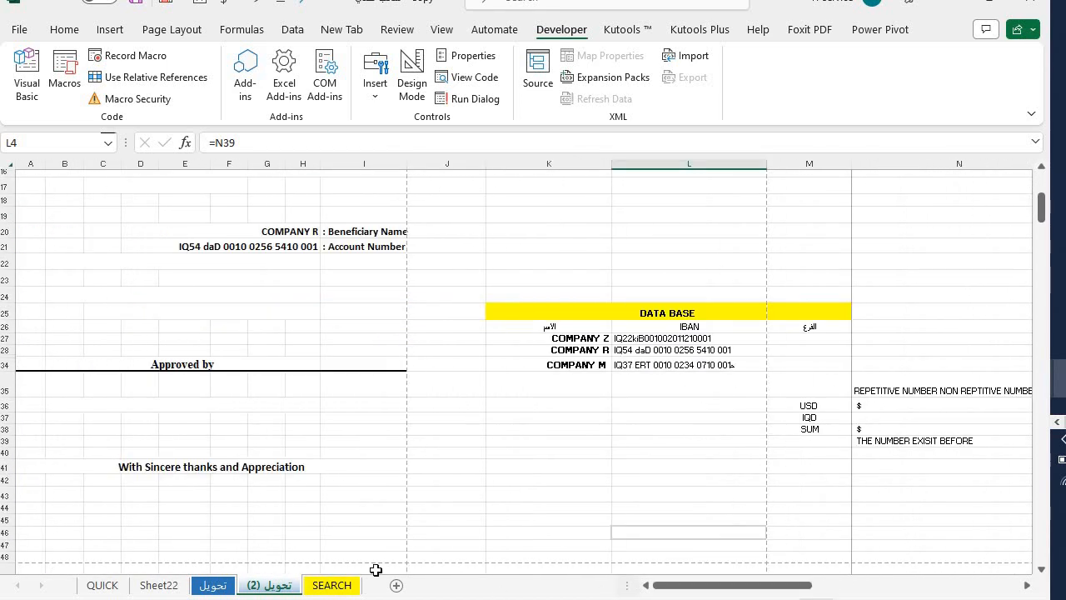
click(218, 586)
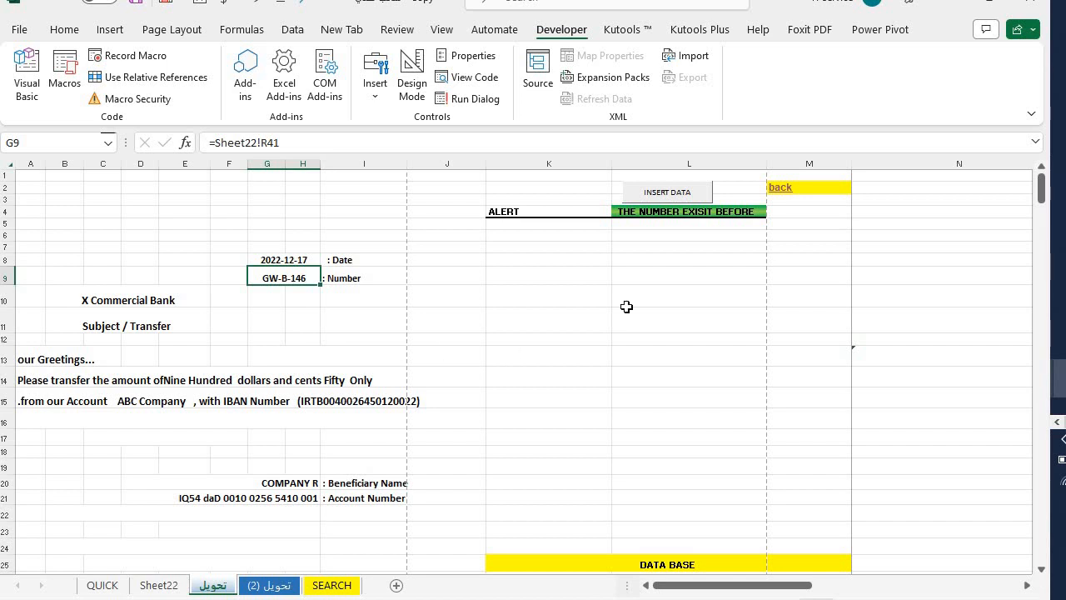
click(537, 213)
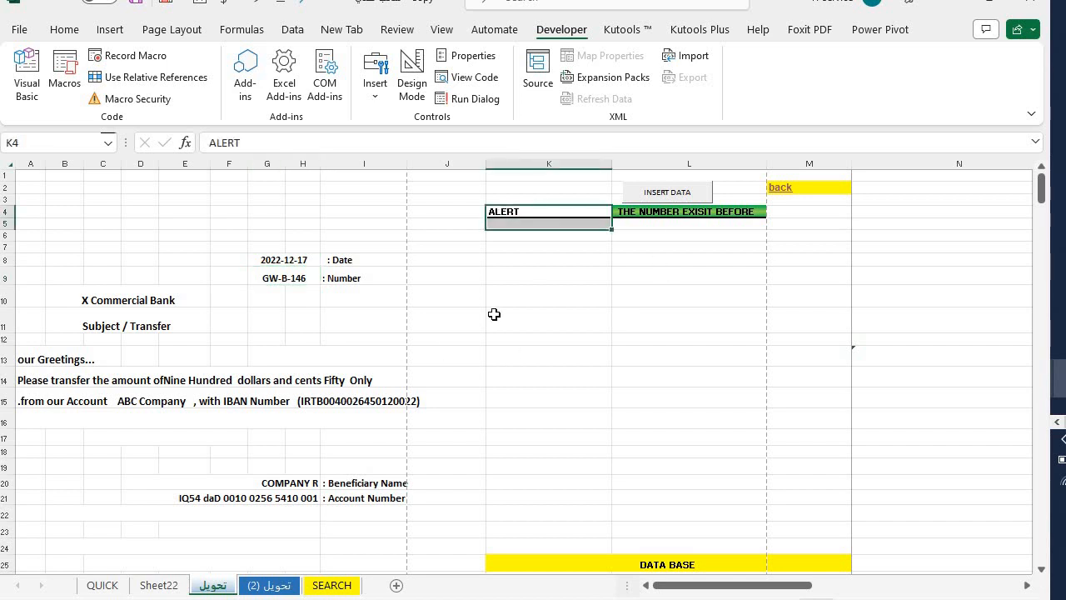
click(291, 381)
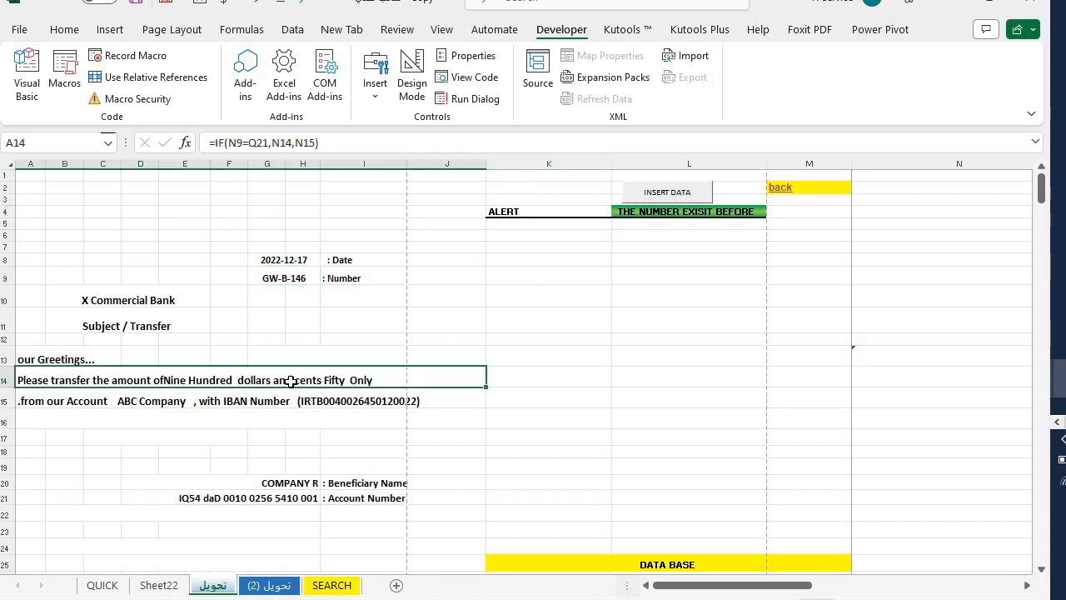
click(682, 193)
- Fill the form with Iraqi dinar currency, the IQD branch account and amount 900,650
click(638, 375)
text(F)
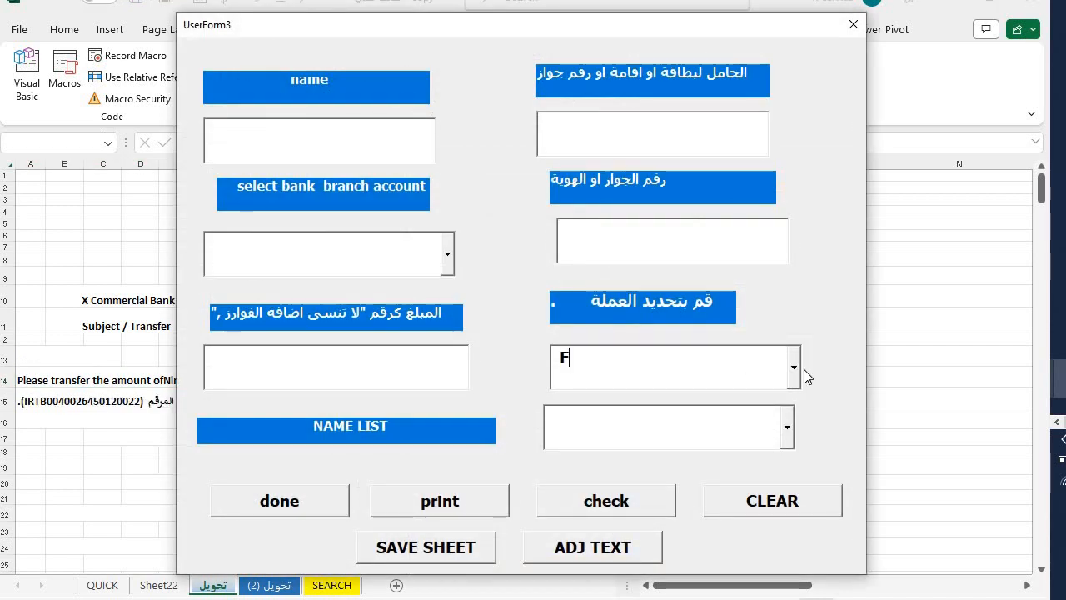
click(791, 370)
click(727, 421)
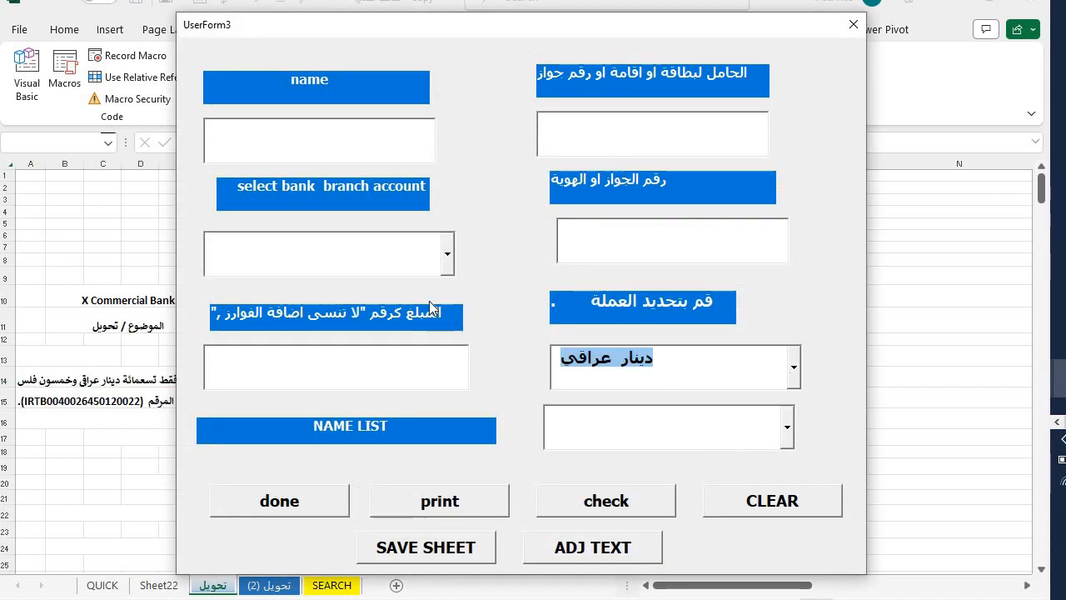
click(384, 248)
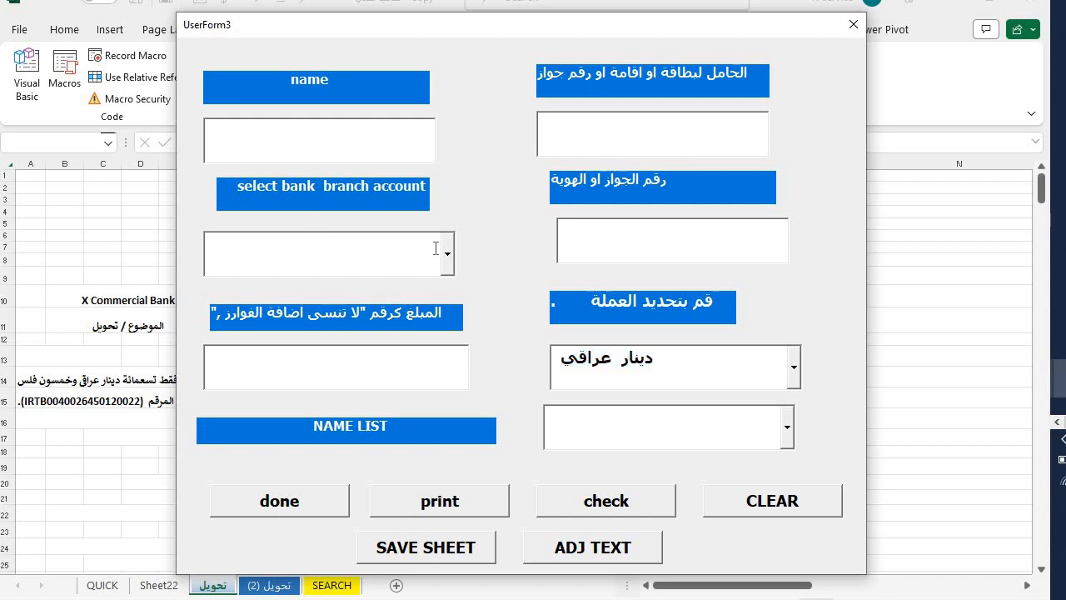
click(448, 257)
text(FD)
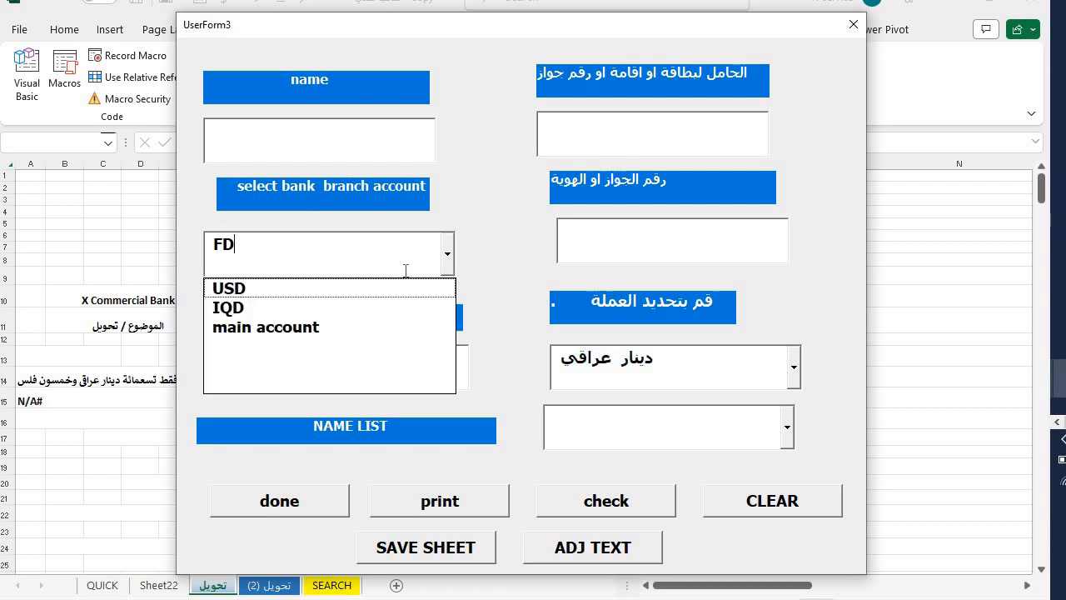
click(279, 309)
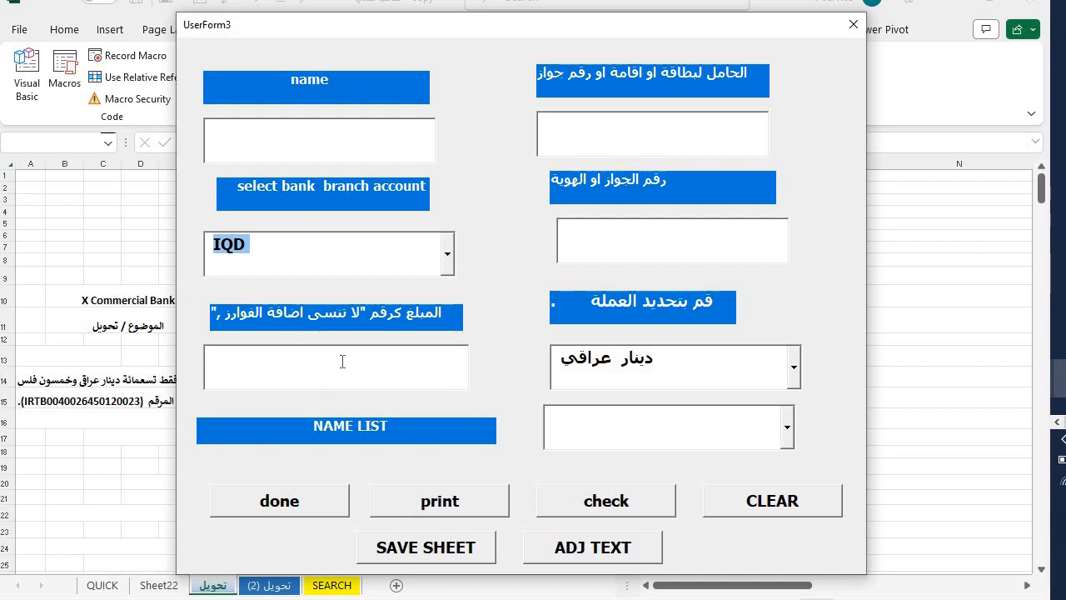
click(450, 361)
text(9000)
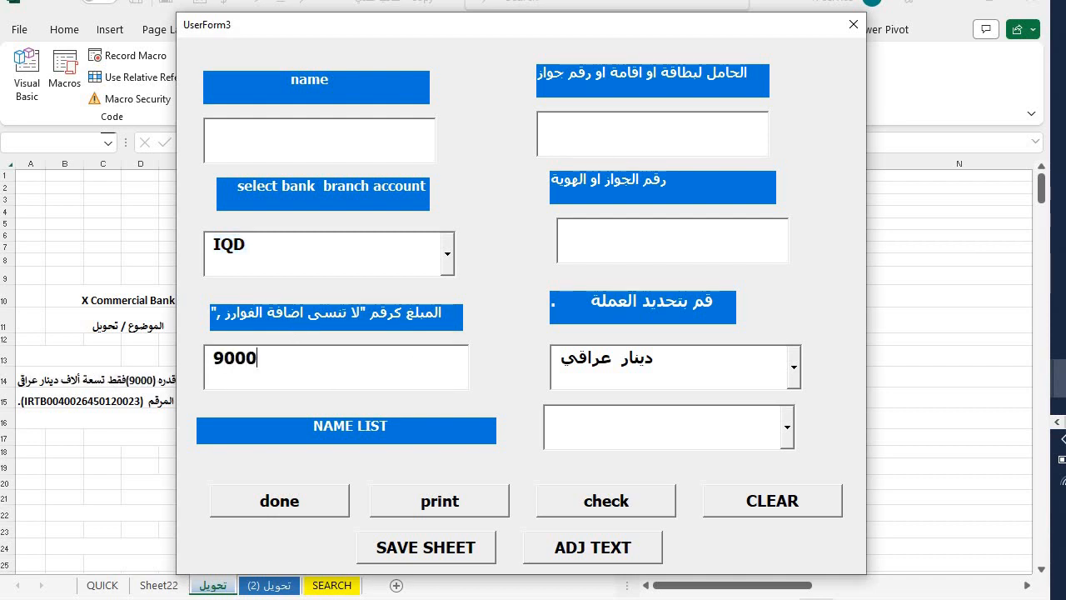
key(BackSpace)
text(,650)
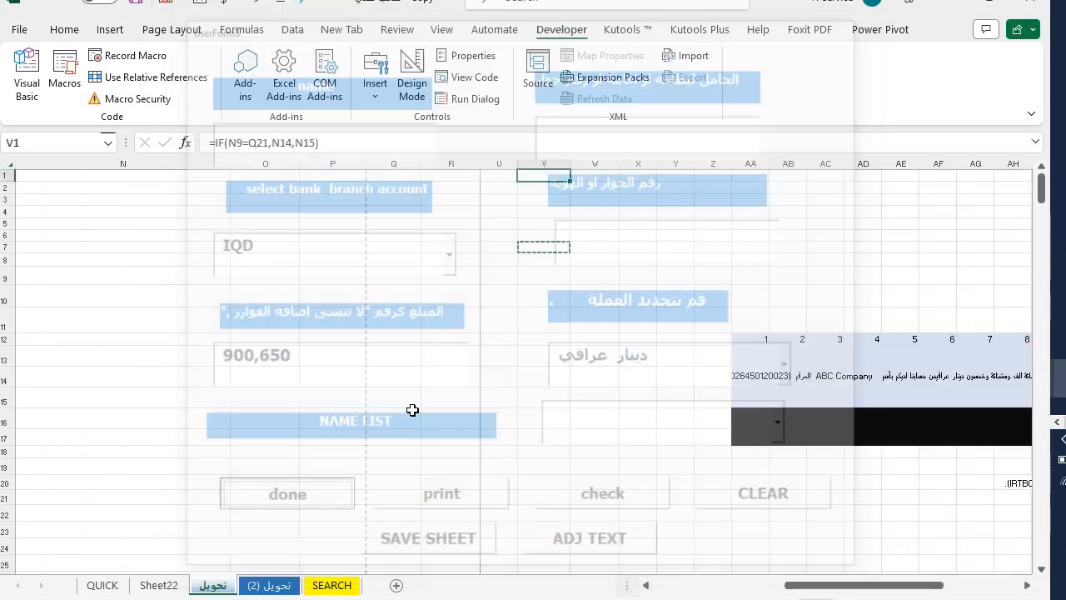
click(262, 508)
- Check the letter body and the ALERT cells K4:L4 reading ISNT EXISIT BEFORE
drag(493, 285, 7, 429)
click(660, 233)
click(637, 214)
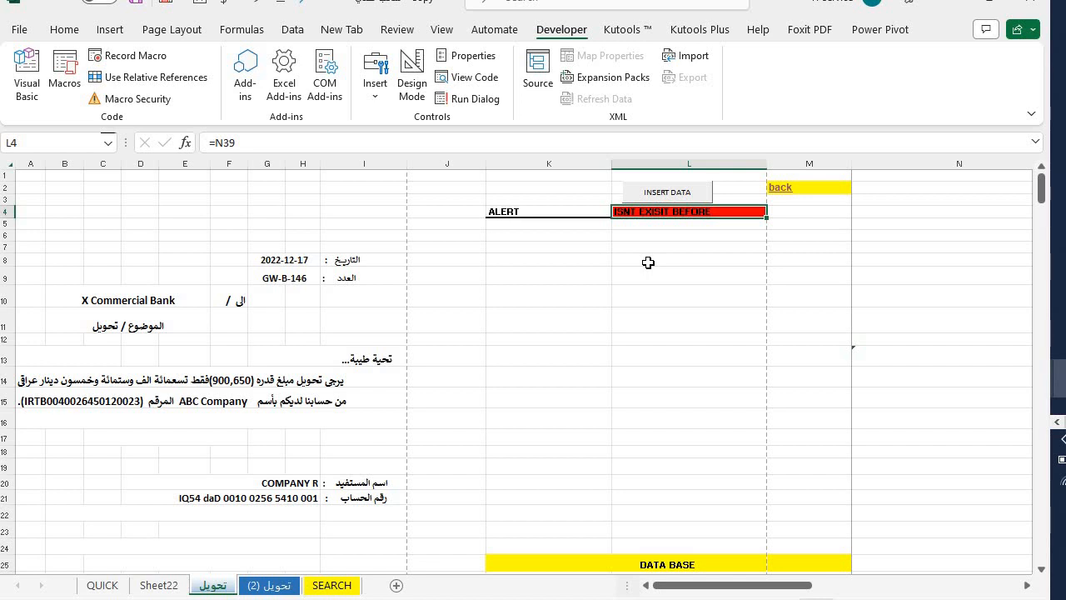
drag(513, 212, 706, 212)
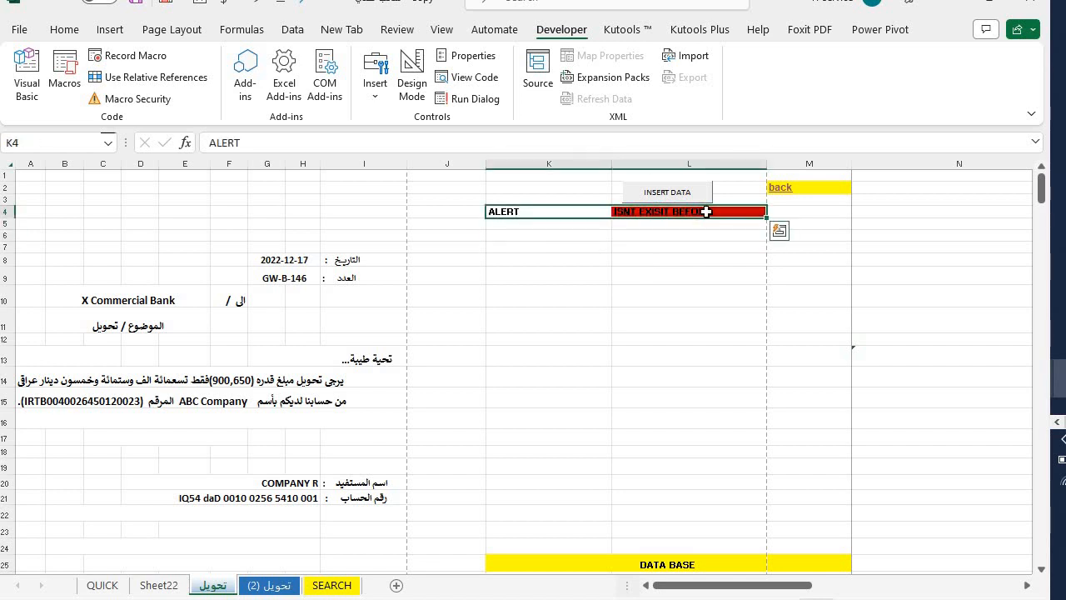
- Archive letter GW-B-146 as a new sheet copy via SAVE SHEET, entering the password
click(643, 259)
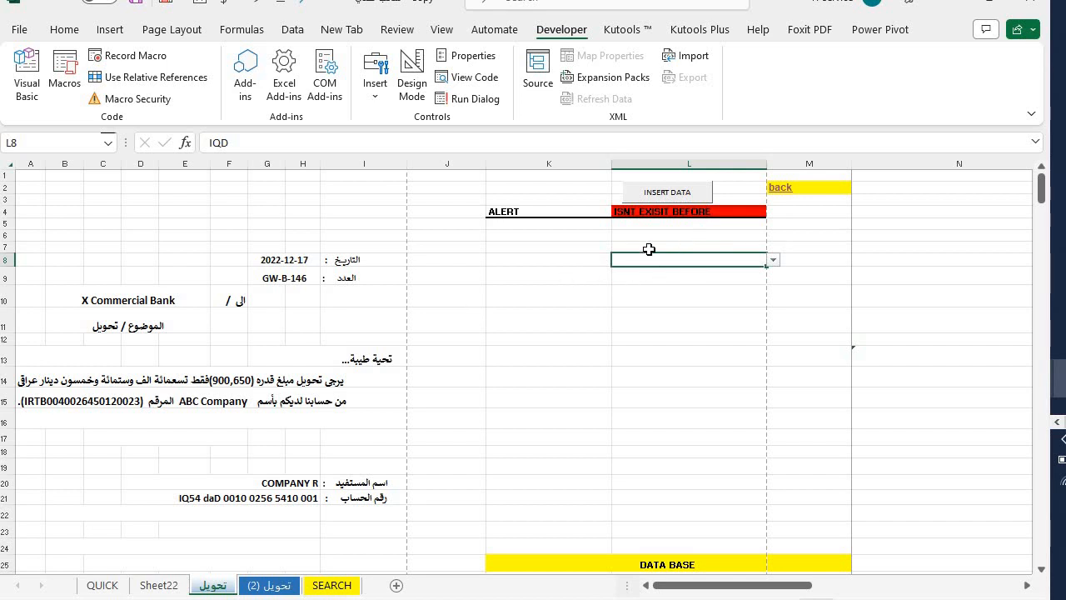
click(669, 193)
click(421, 548)
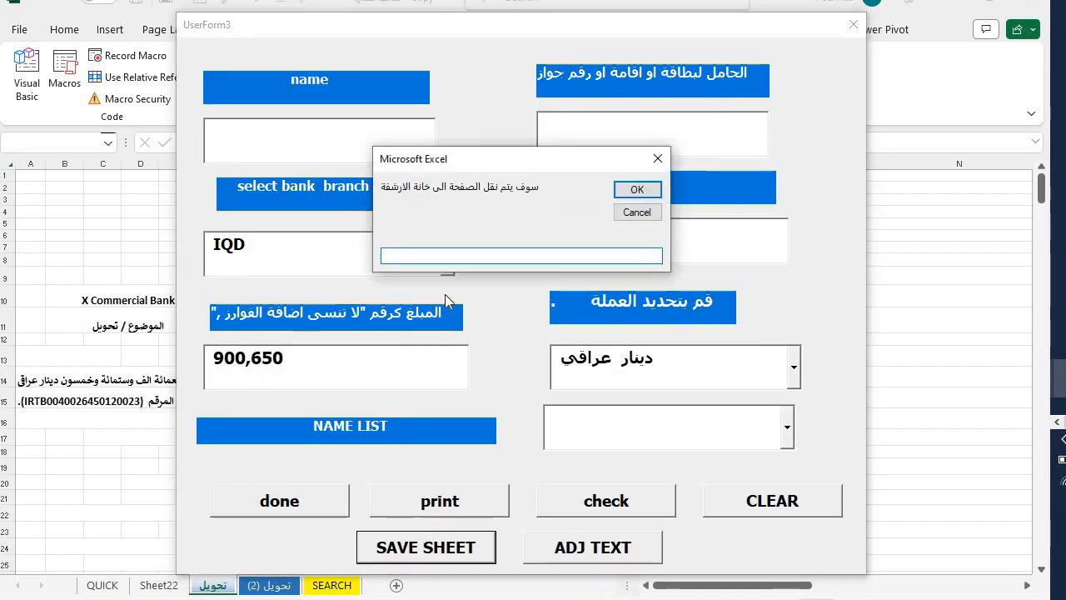
text(qwe)
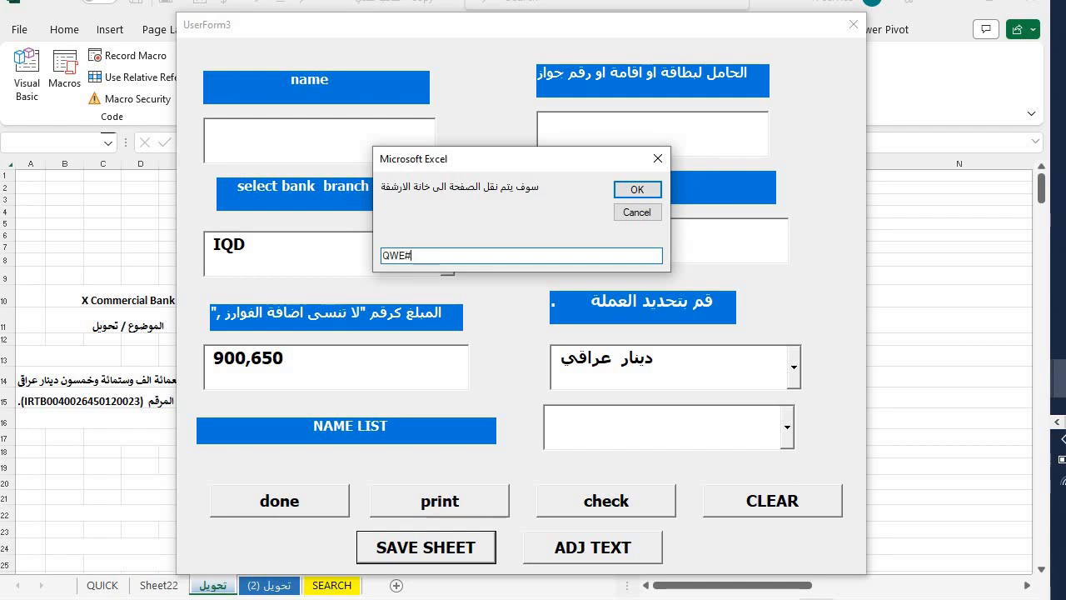
text(#123)
key(Return)
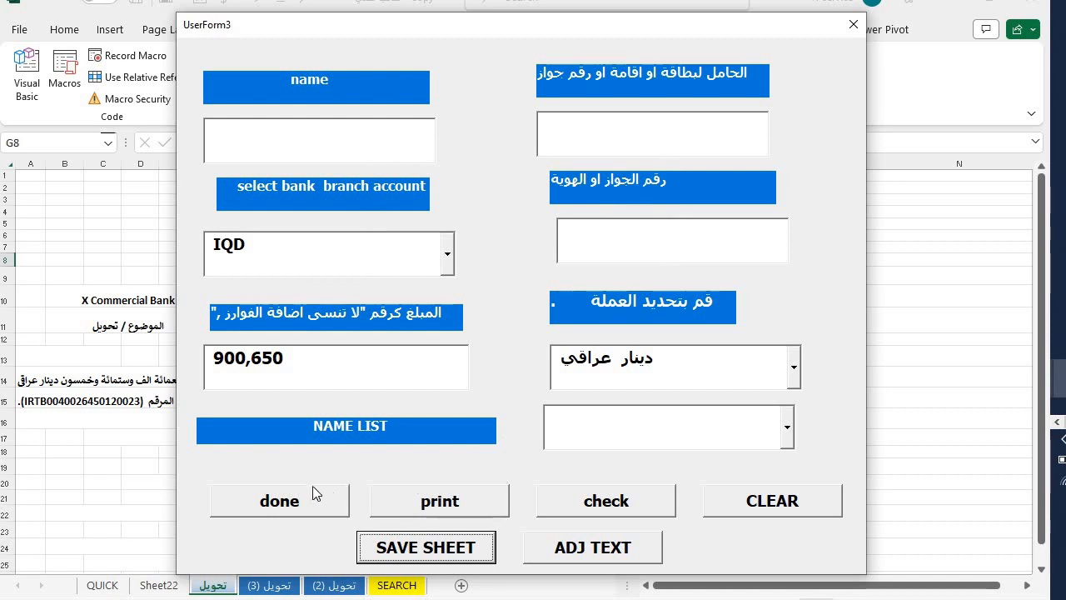
click(310, 487)
- Compare the new تحويل (3) copy with تحويل (2), then go to the QUICK sheet
click(273, 584)
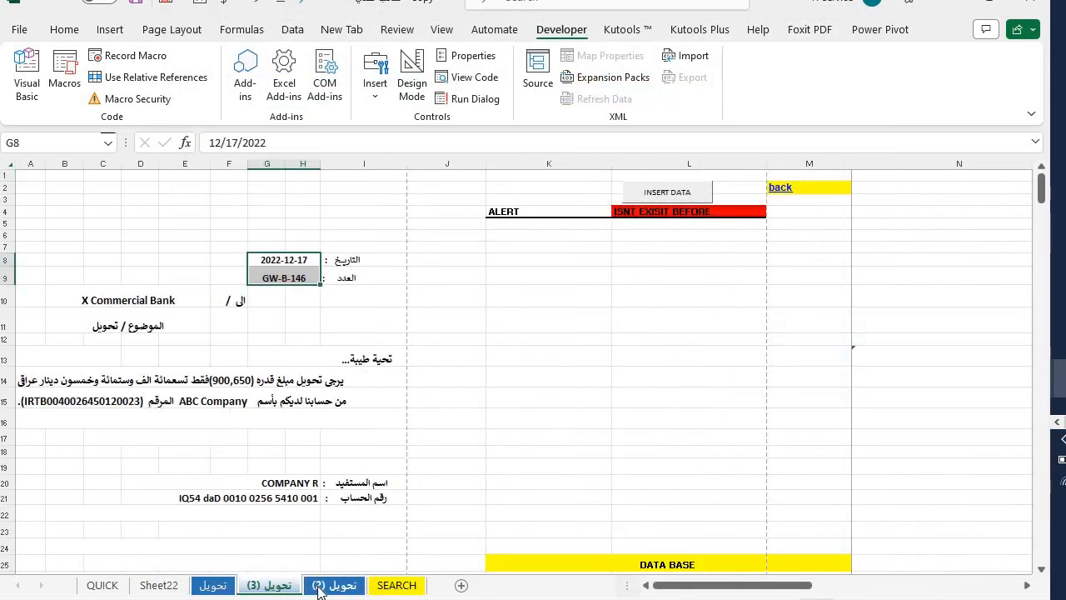
click(321, 585)
scroll(386, 458, up, 5)
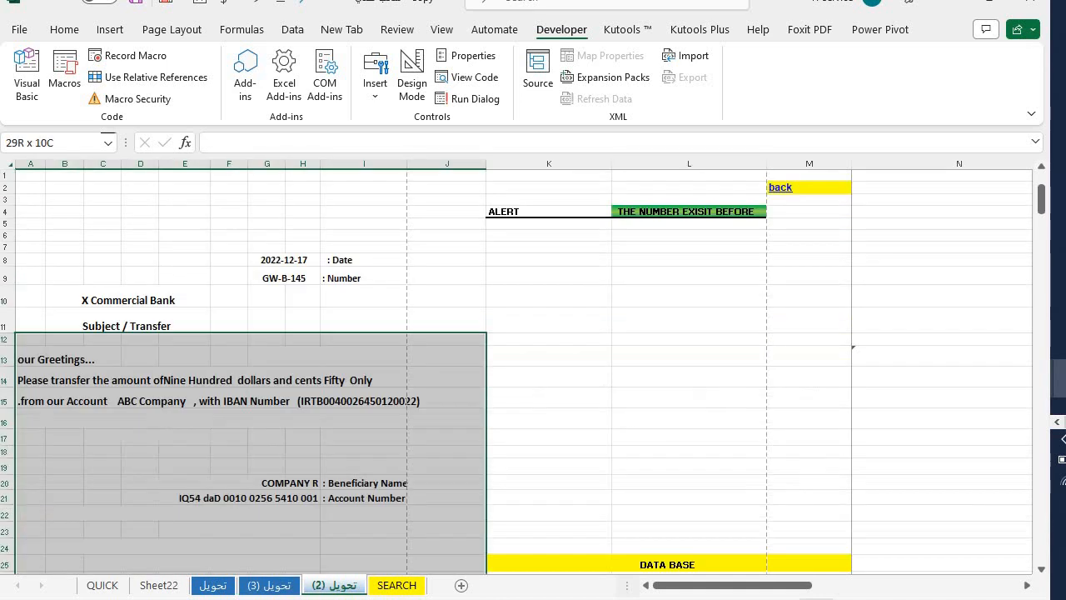
click(423, 395)
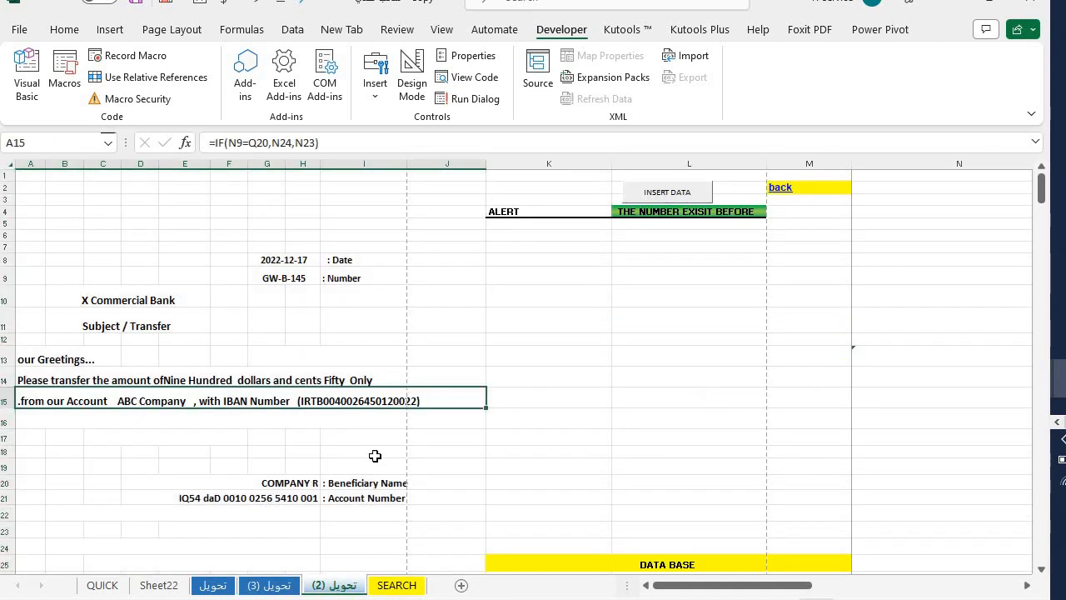
click(250, 583)
click(100, 584)
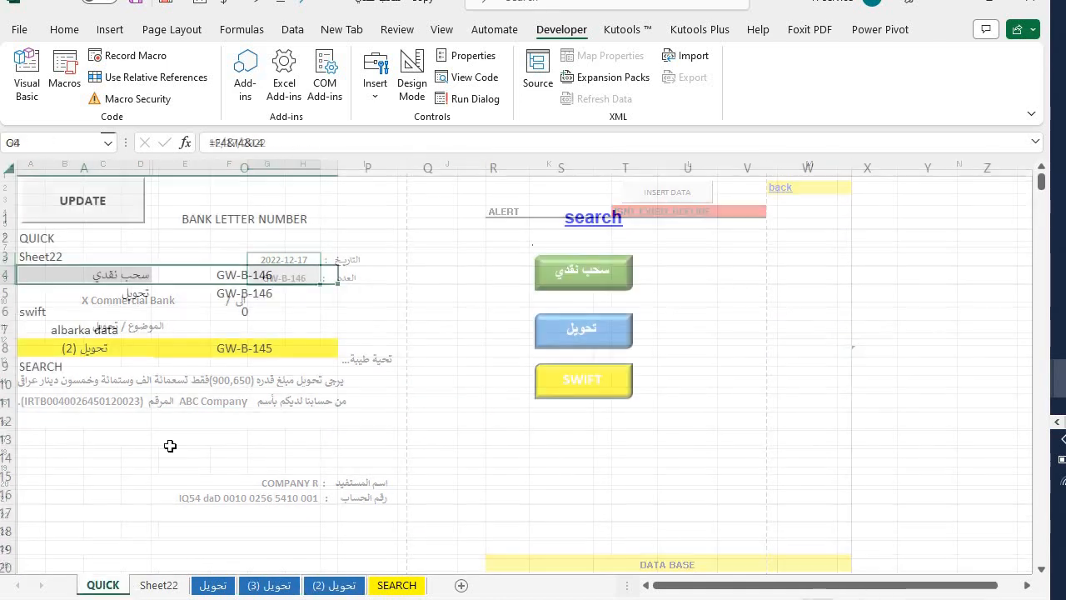
- Clear column A on QUICK, rebuild the sheet list with UPDATE, and go back to the letter
click(99, 164)
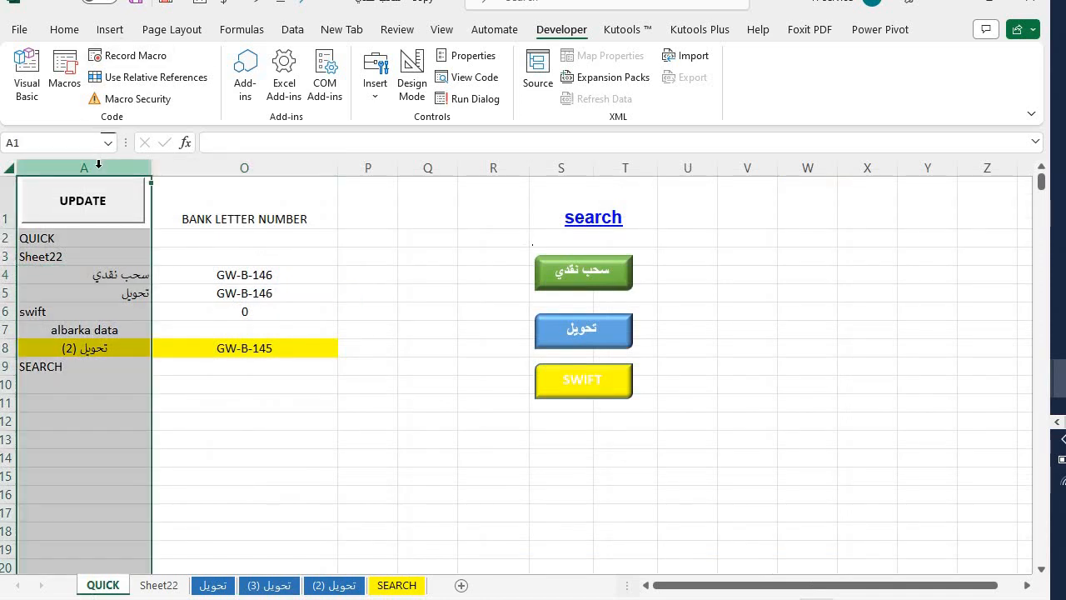
key(Delete)
click(83, 239)
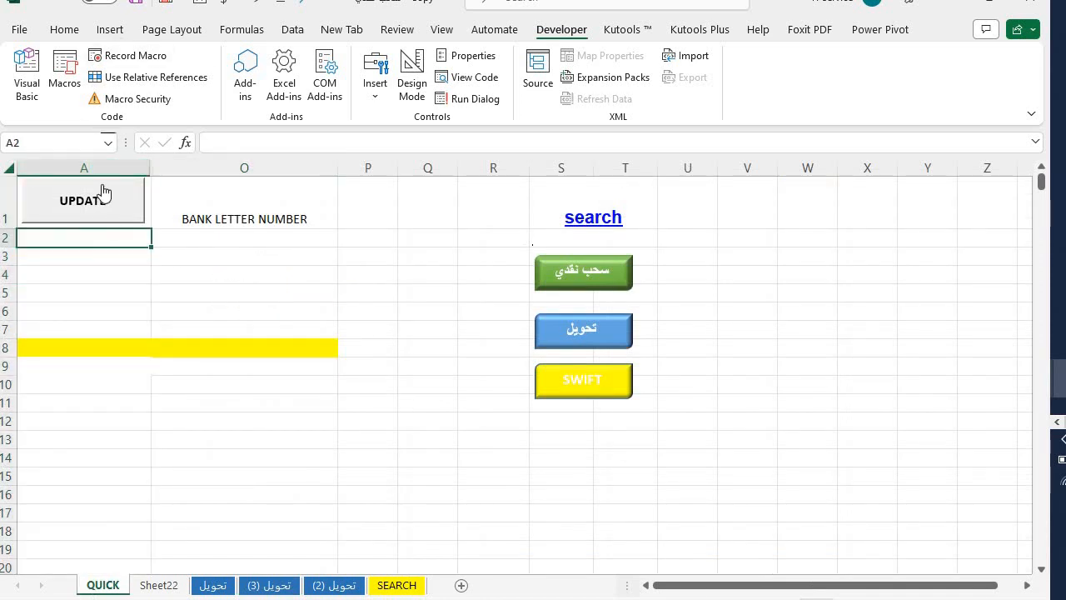
click(103, 191)
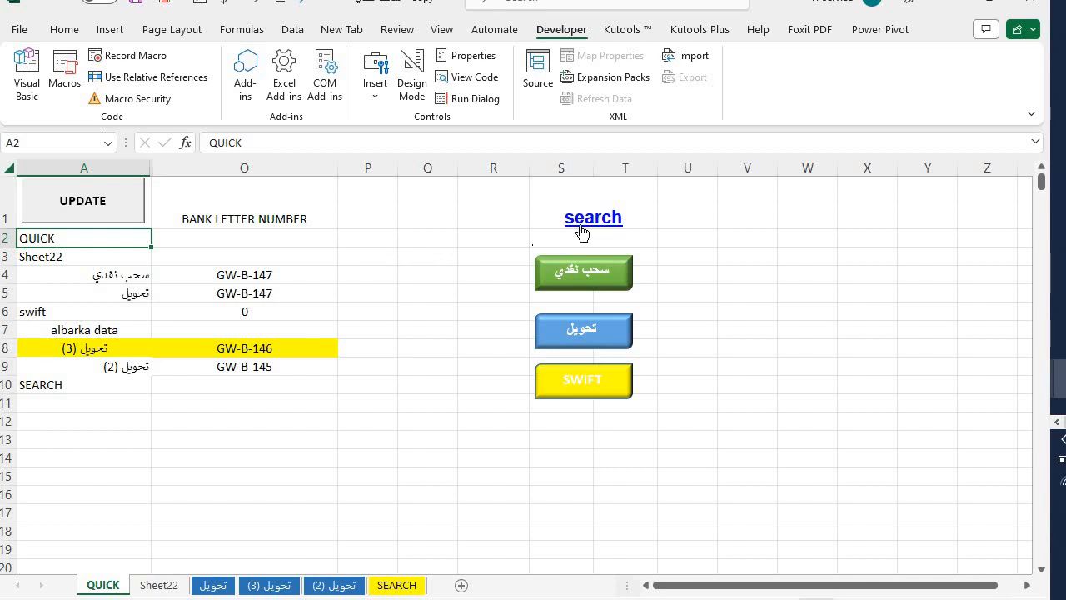
click(571, 340)
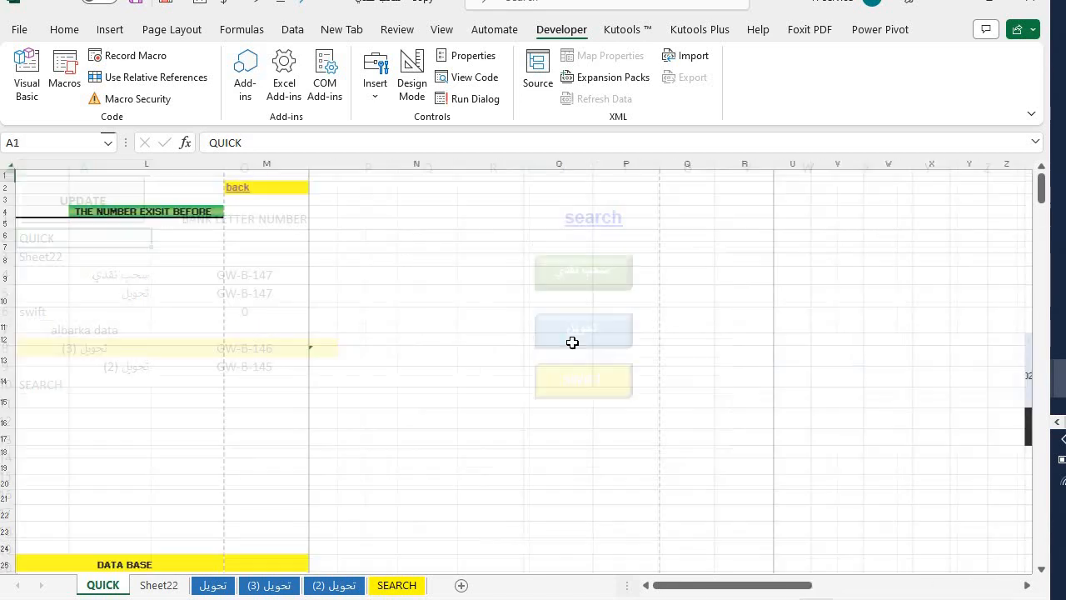
drag(666, 399, 36, 372)
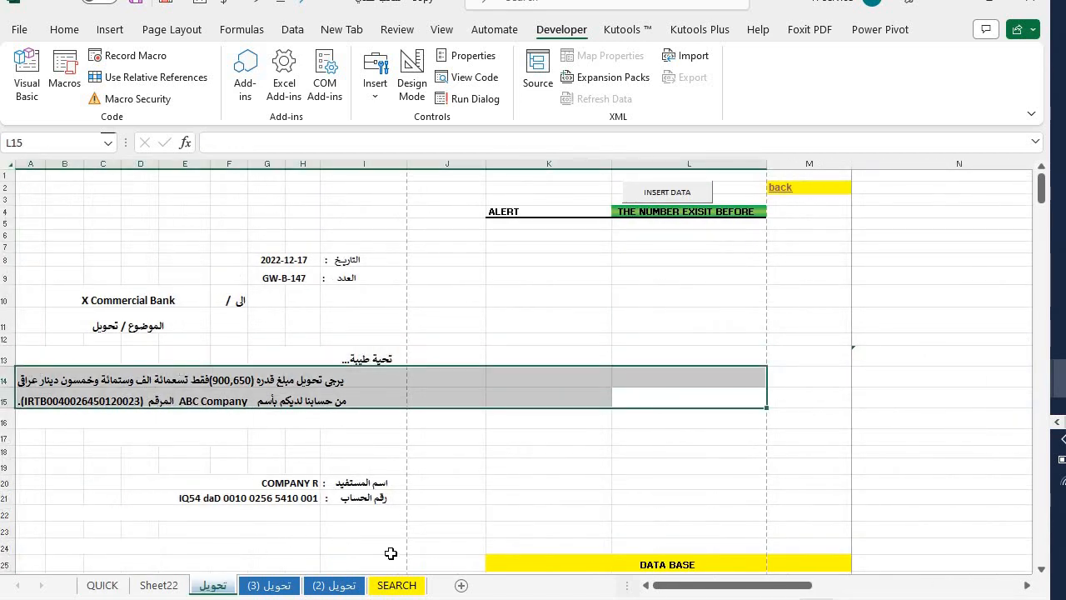
- Open Sheet22 and cancel an accidental move of the GW-B-146 record
click(158, 585)
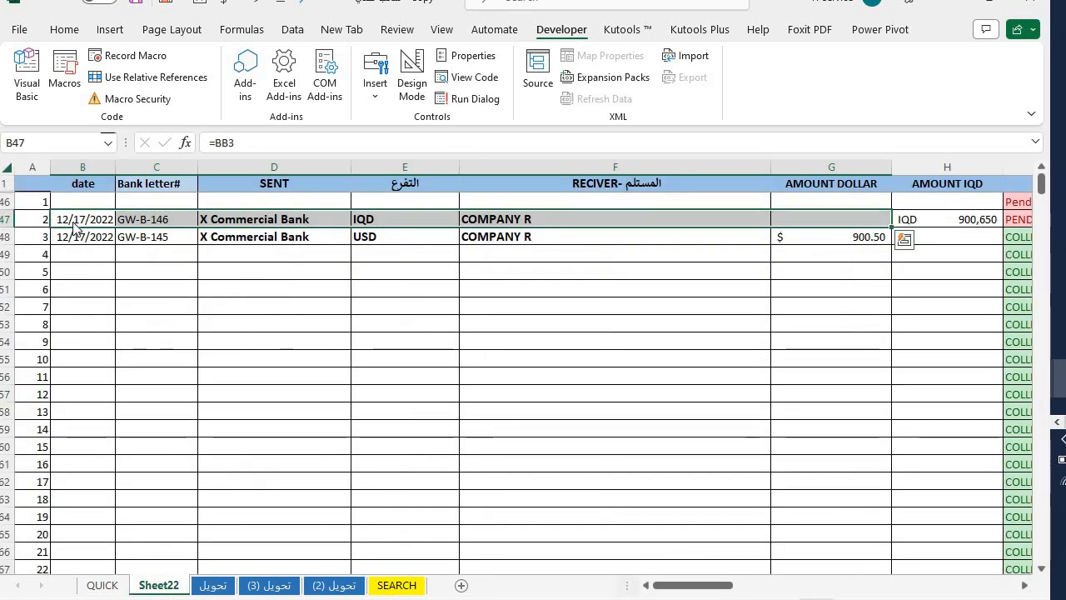
drag(62, 228, 32, 221)
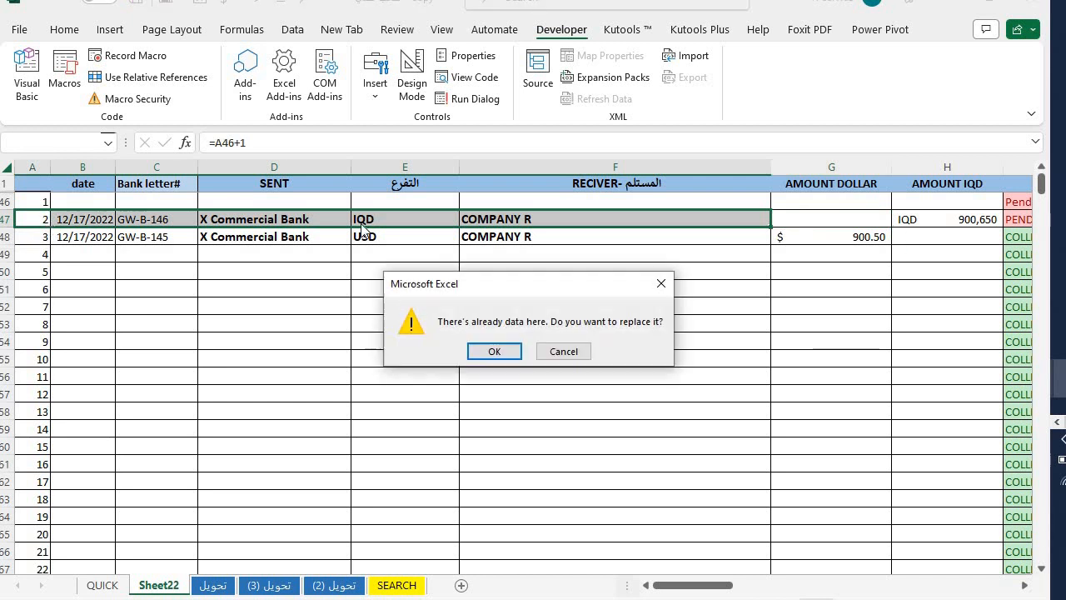
click(661, 283)
click(668, 268)
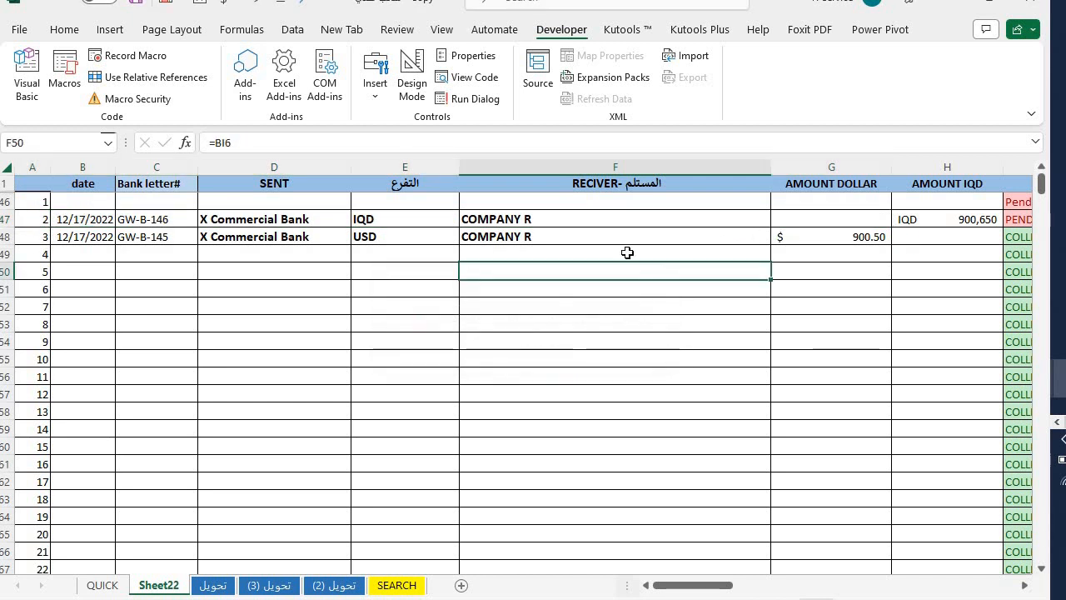
- Inspect the IQD and dollar amount formulas for GW-B-146 and GW-B-145
mouse_move(833, 218)
mouse_down()
mouse_move(1032, 218)
mouse_move(25, 215)
mouse_move(842, 219)
mouse_up()
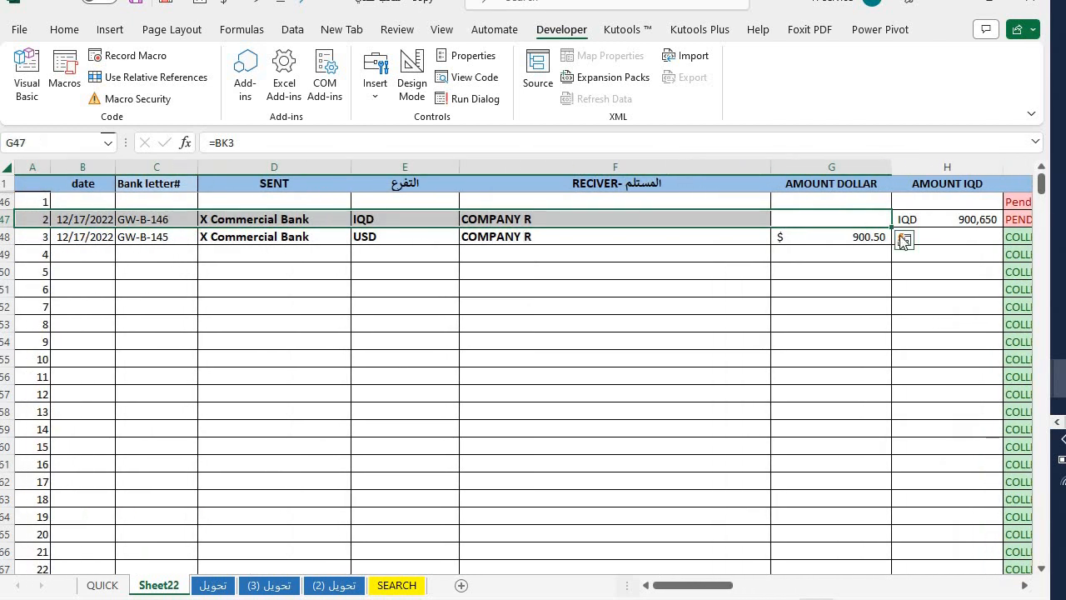
click(849, 236)
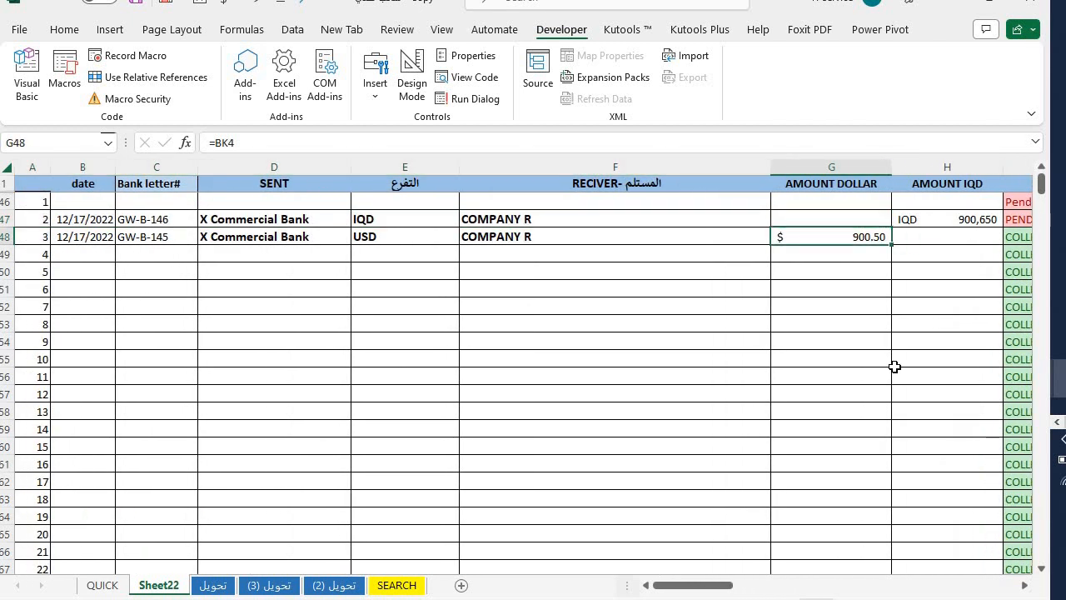
click(961, 214)
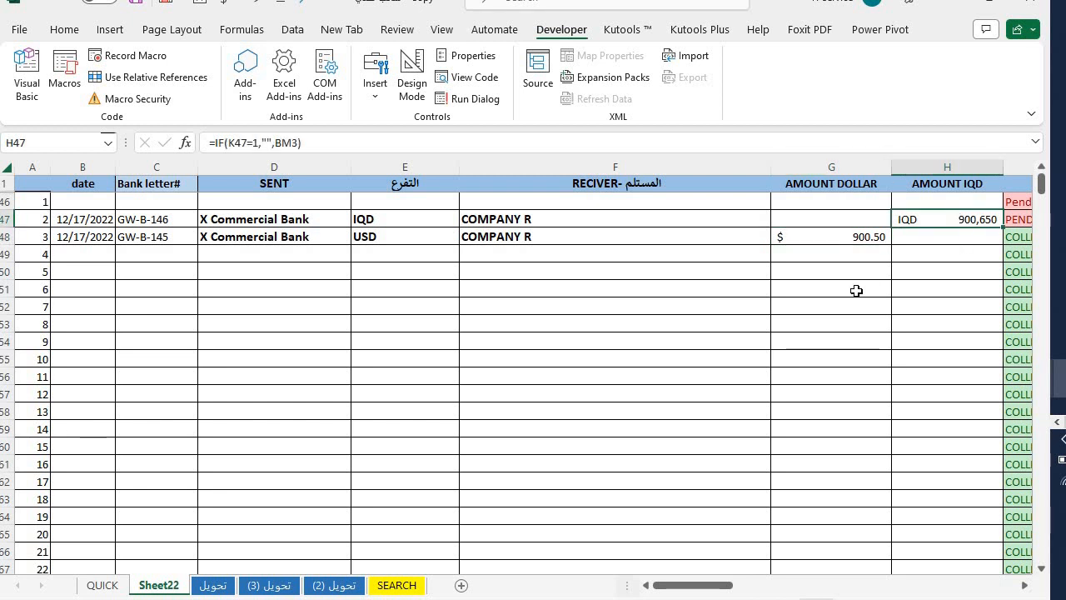
click(840, 235)
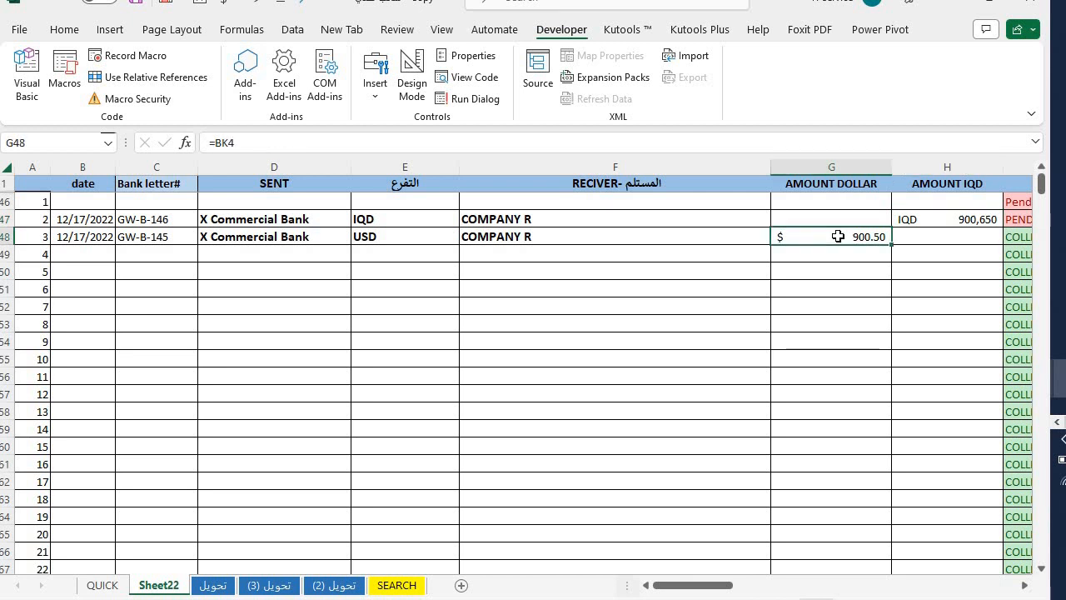
click(929, 222)
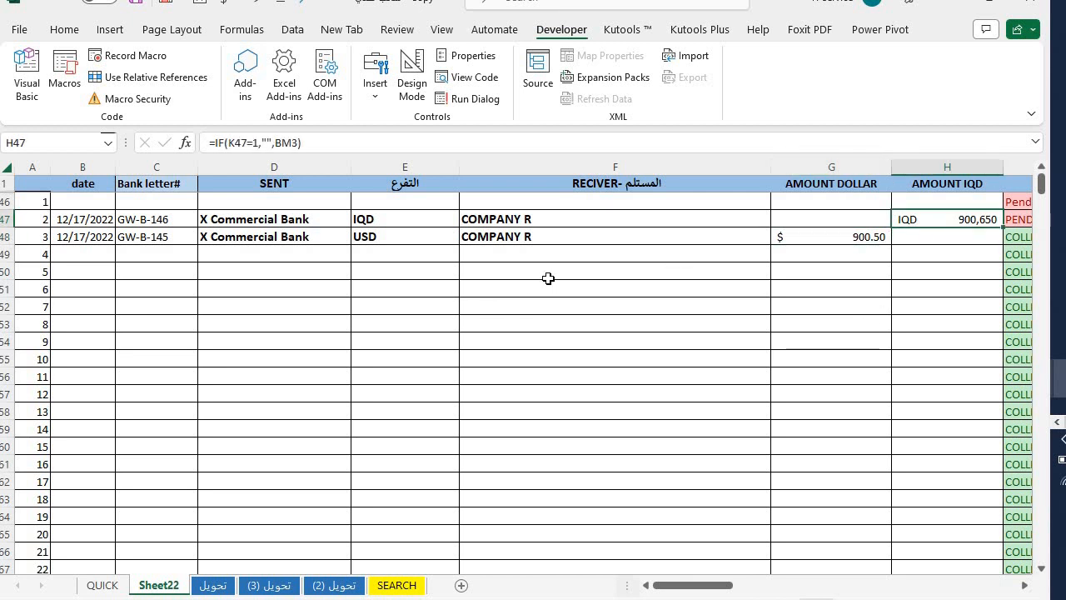
click(801, 303)
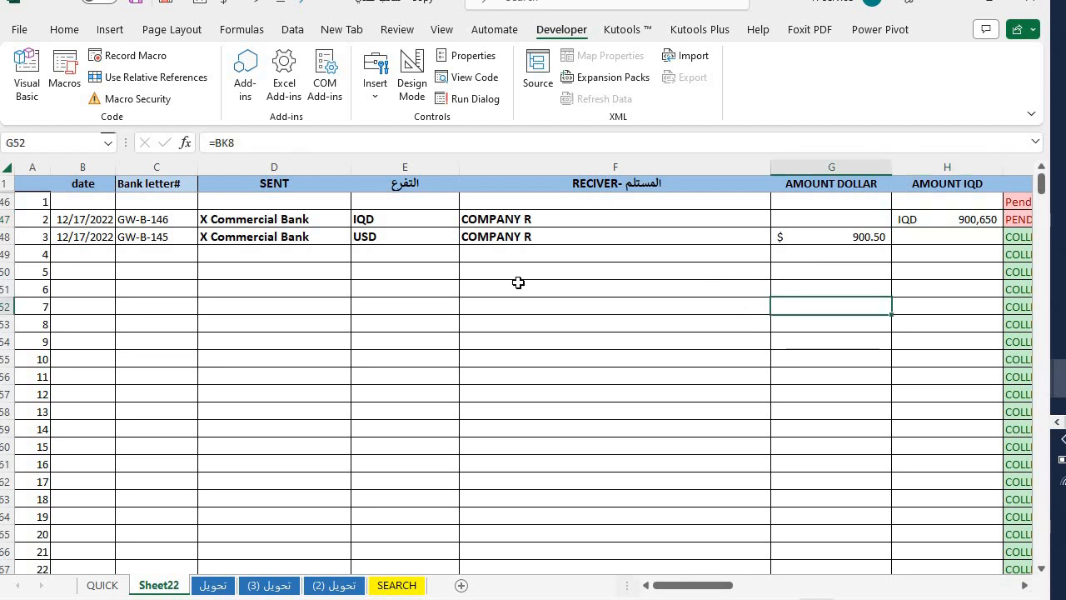
click(824, 236)
click(828, 167)
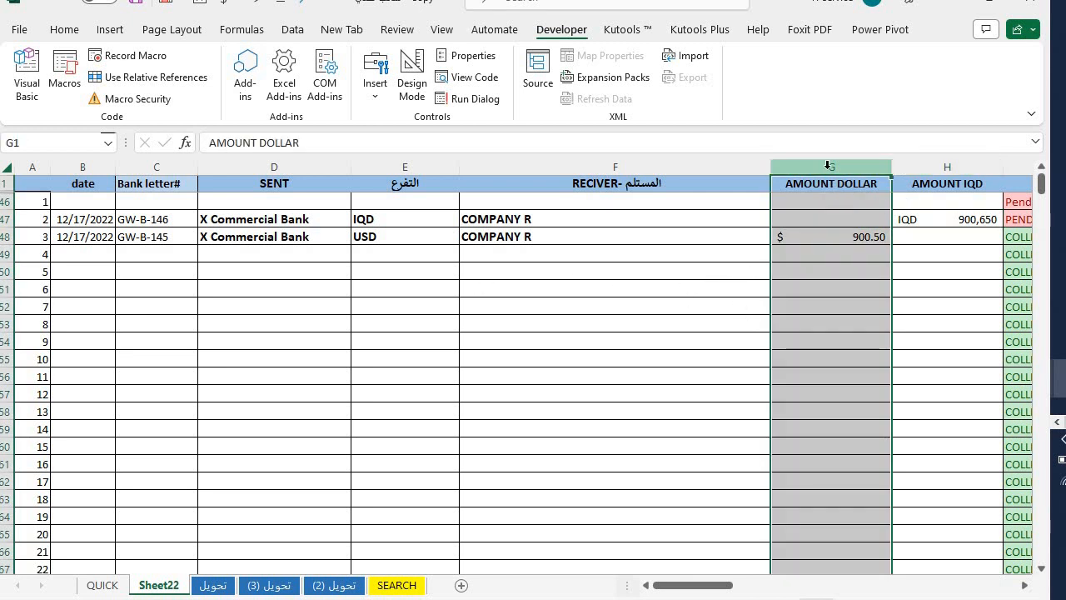
click(950, 166)
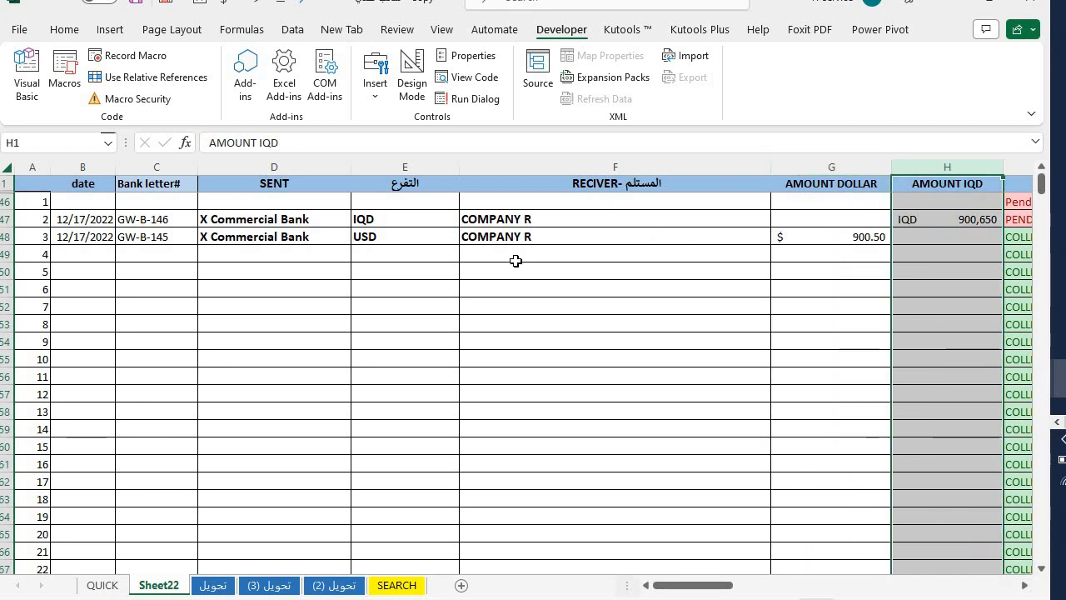
- Inspect GW-B-146's branch formula and the branch and SENT columns
click(422, 218)
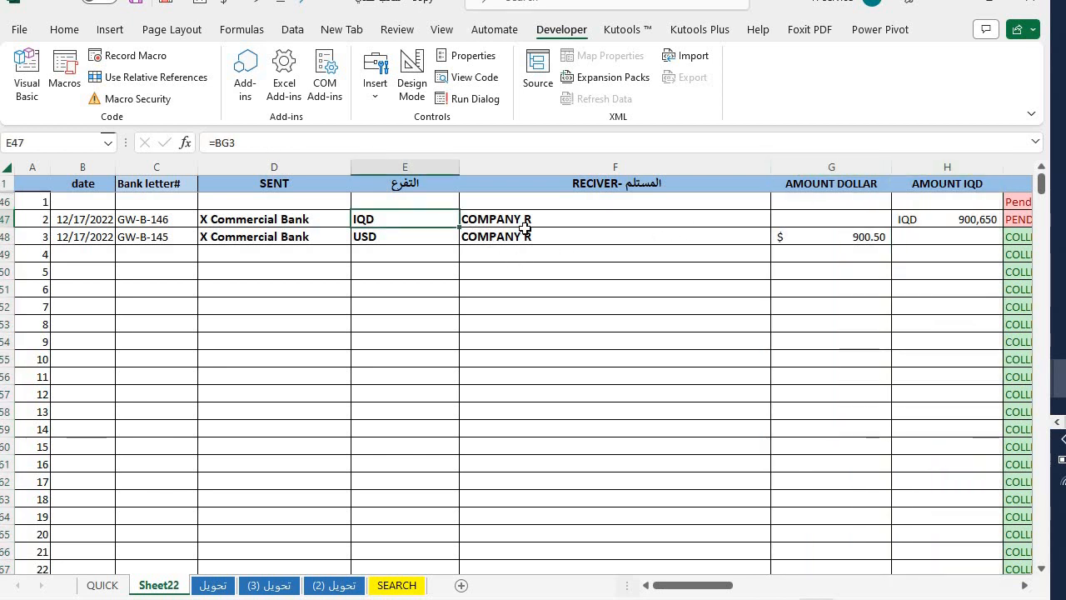
click(398, 168)
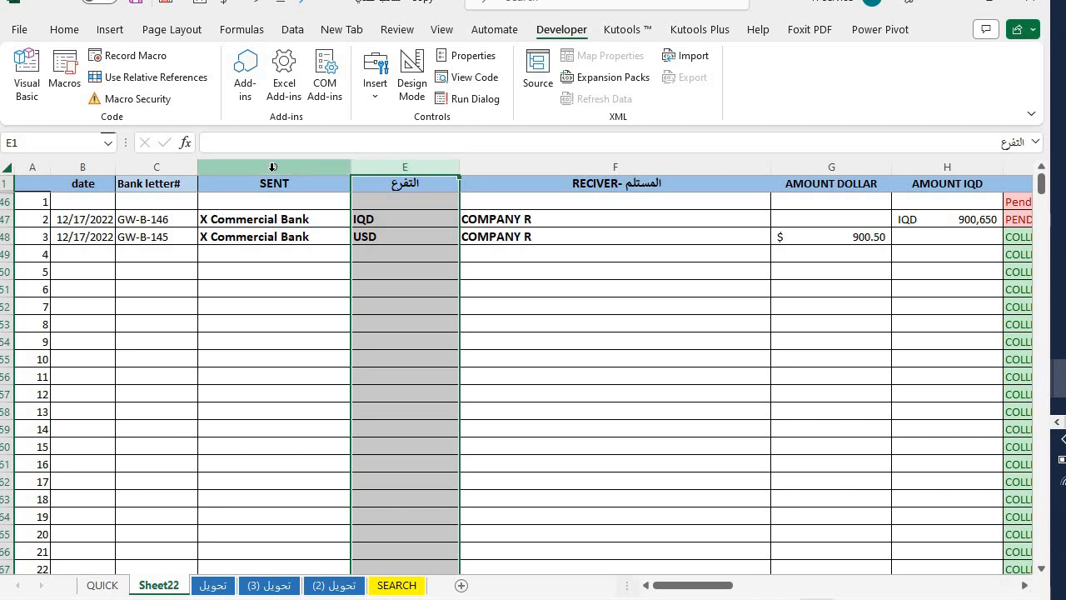
click(273, 167)
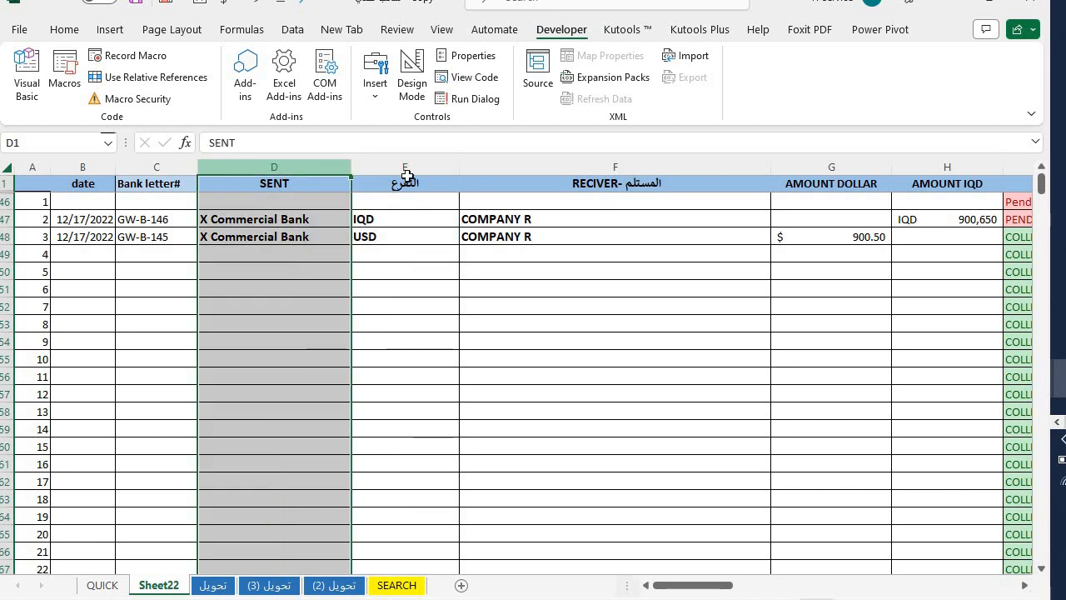
drag(714, 280, 983, 272)
- Change GW-B-146's status from PENDING to COLLECTING, then return to the تحويل letter
scroll(963, 225, right, 2)
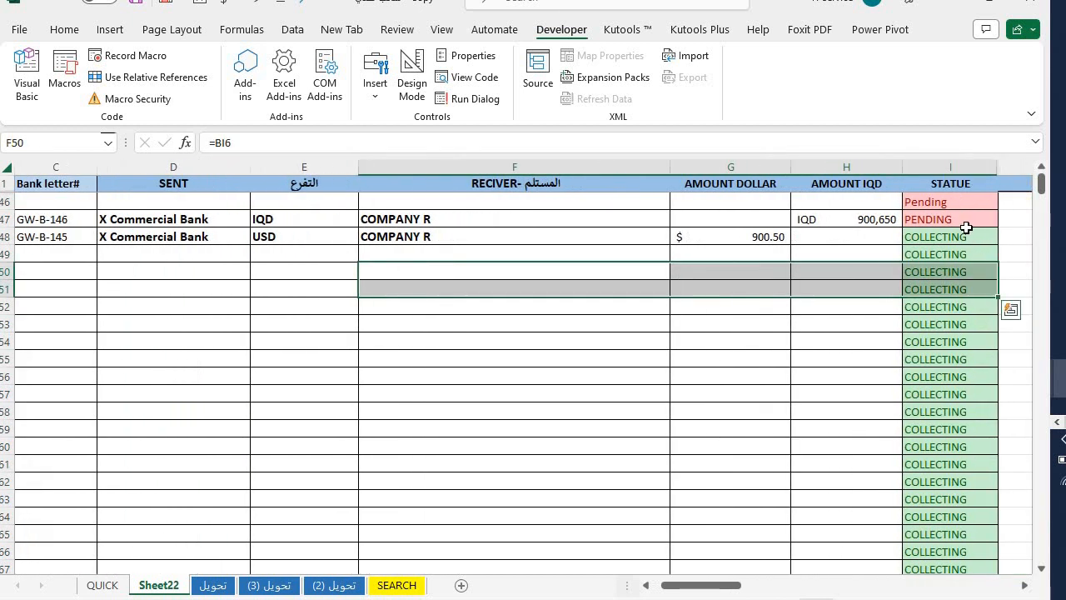
click(966, 219)
click(1005, 219)
click(959, 235)
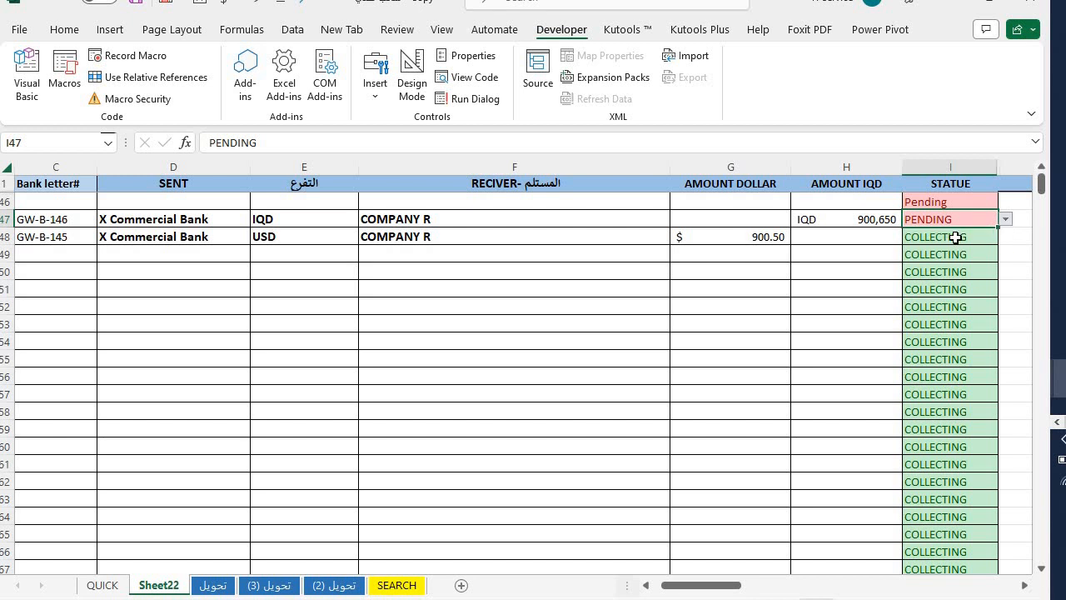
click(1007, 222)
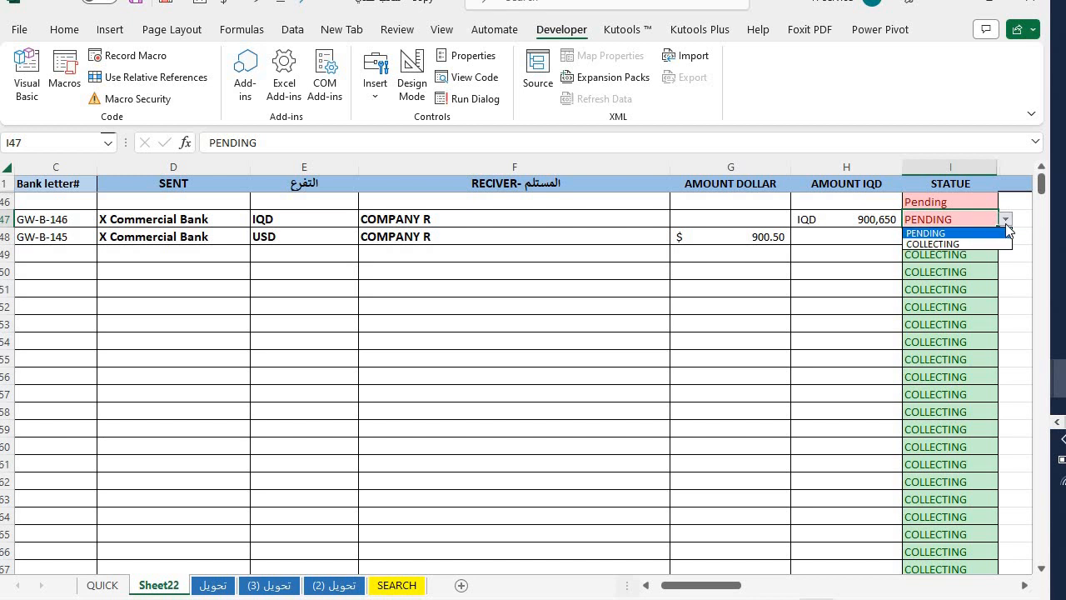
click(958, 244)
drag(655, 257, 82, 394)
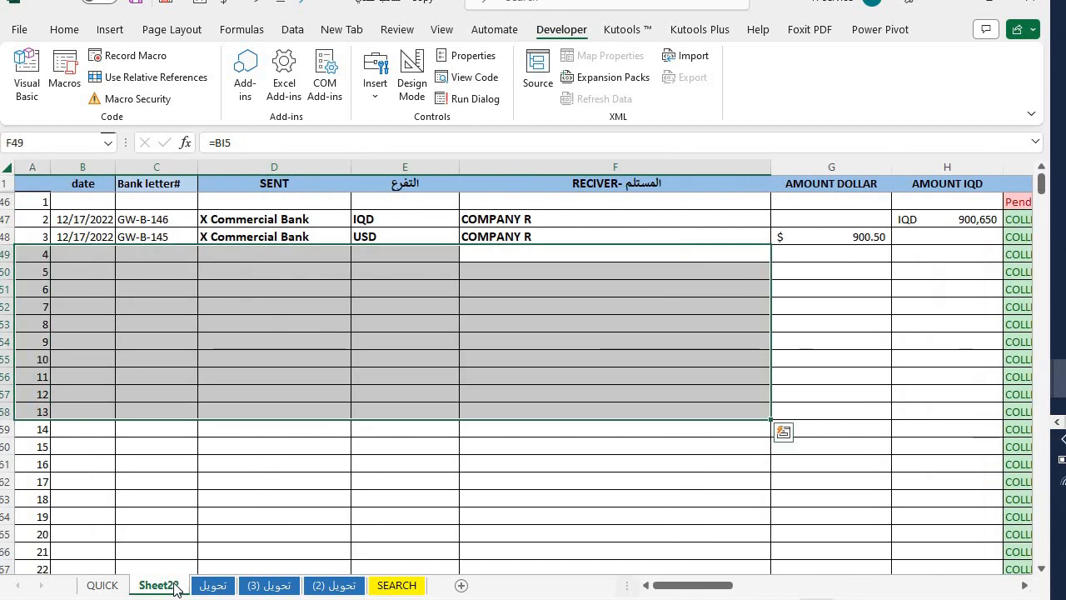
click(212, 585)
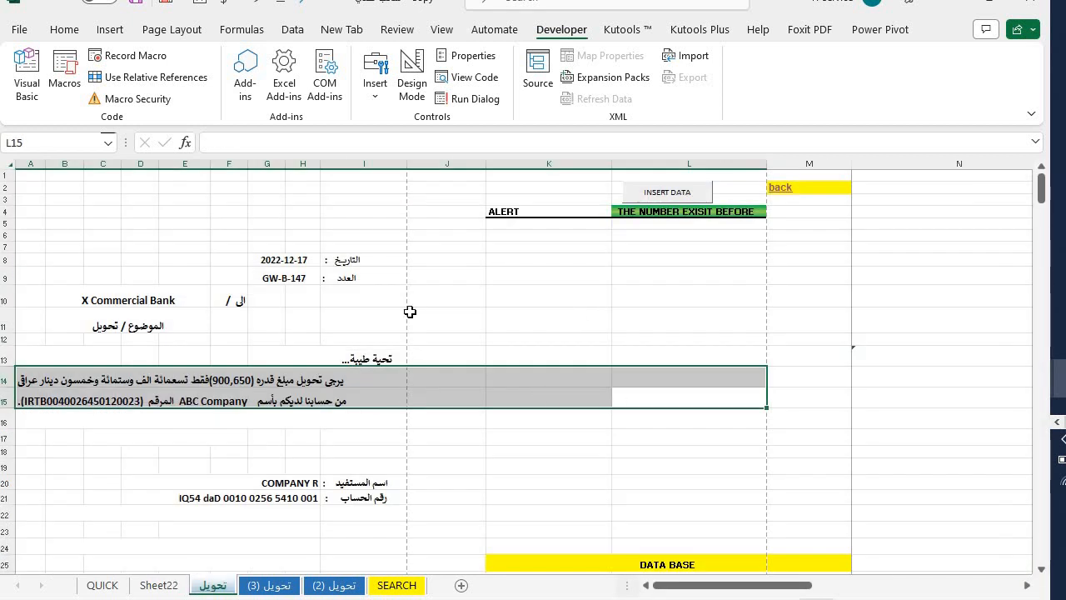
- Check the letter header and bank cell B10, then set the SEARCH sheet's F3 lookup to تحويل (2)
drag(549, 320, 7, 200)
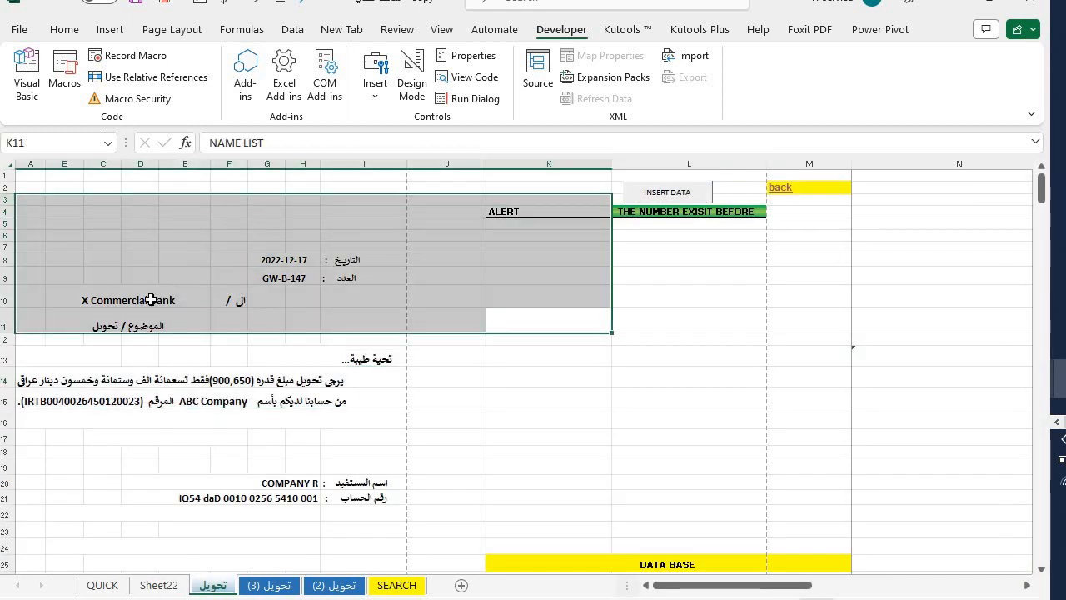
click(153, 300)
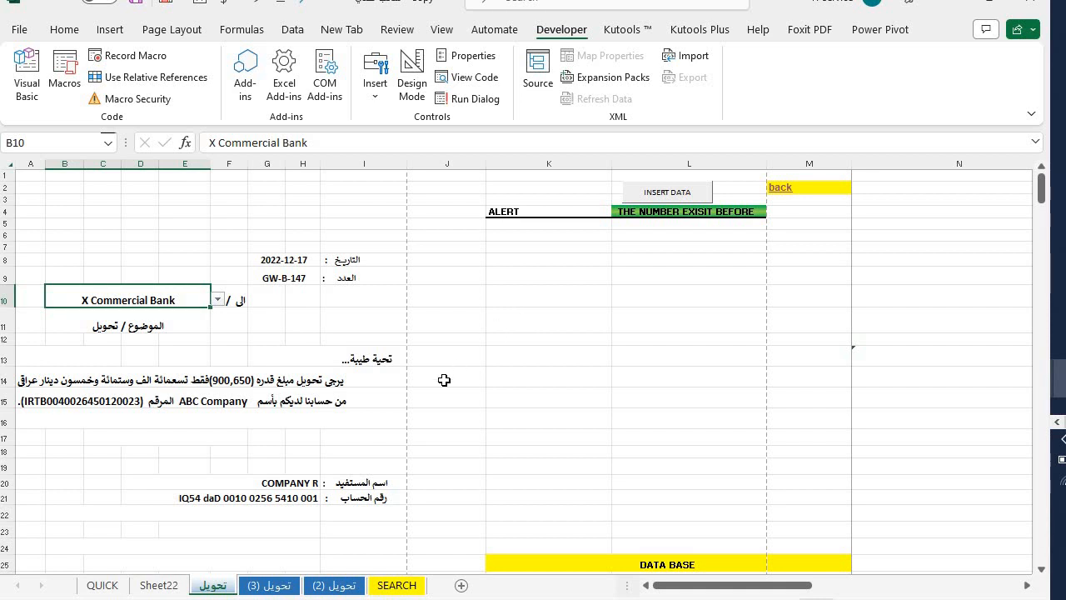
click(396, 585)
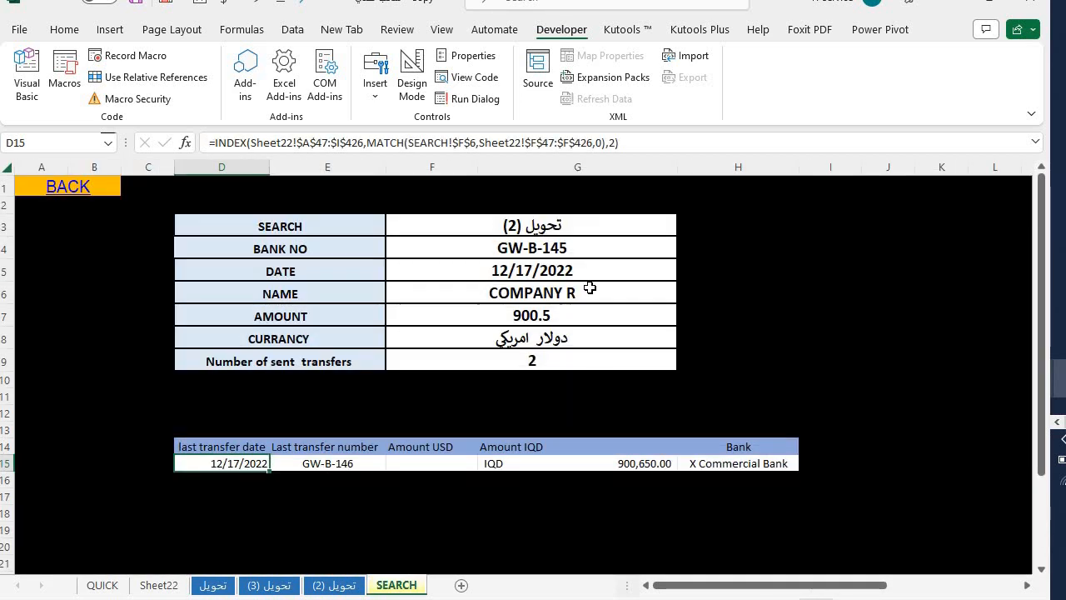
click(526, 226)
click(685, 228)
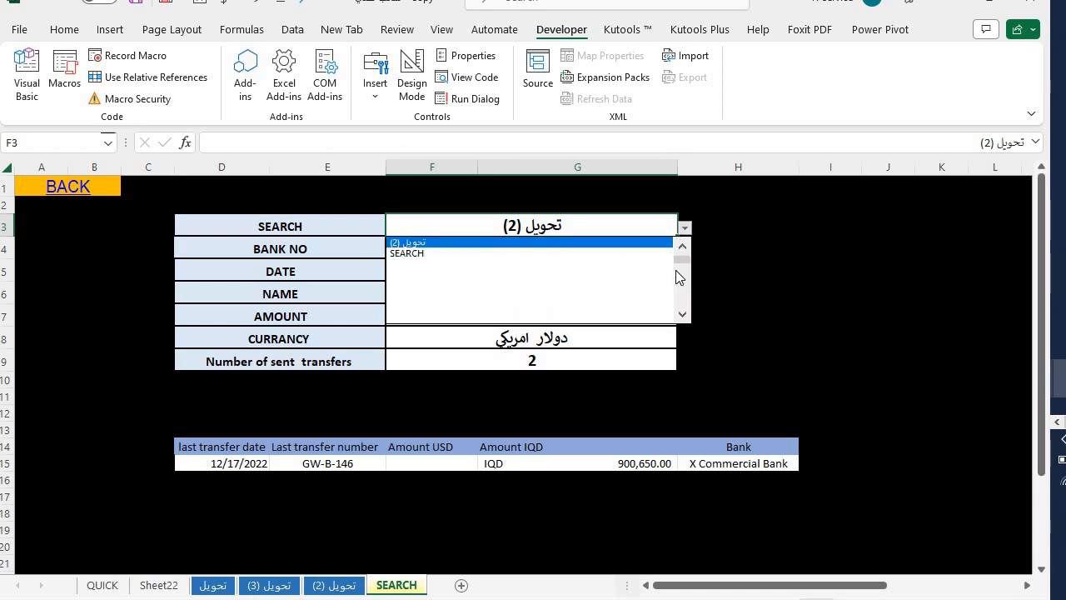
scroll(658, 258, up, 3)
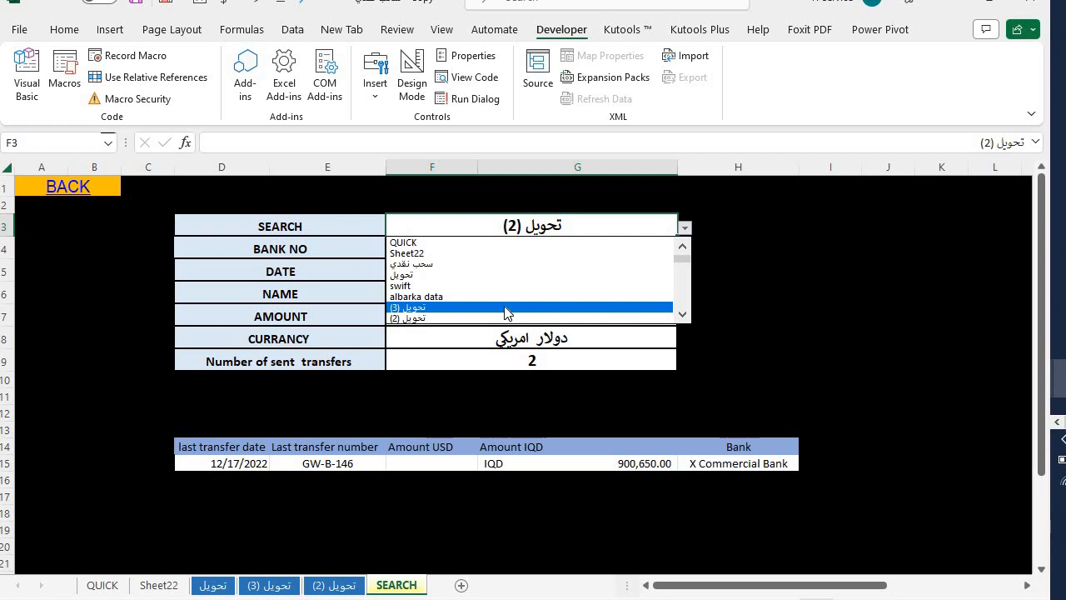
click(433, 319)
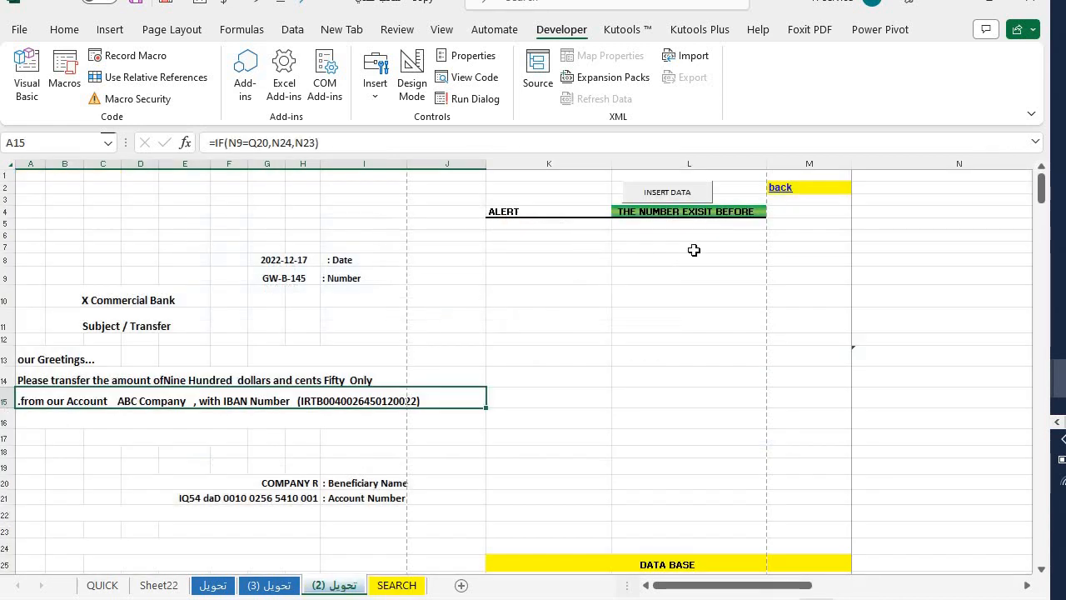
- Go to the SEARCH sheet and inspect the transfer-count formula in F9
click(776, 187)
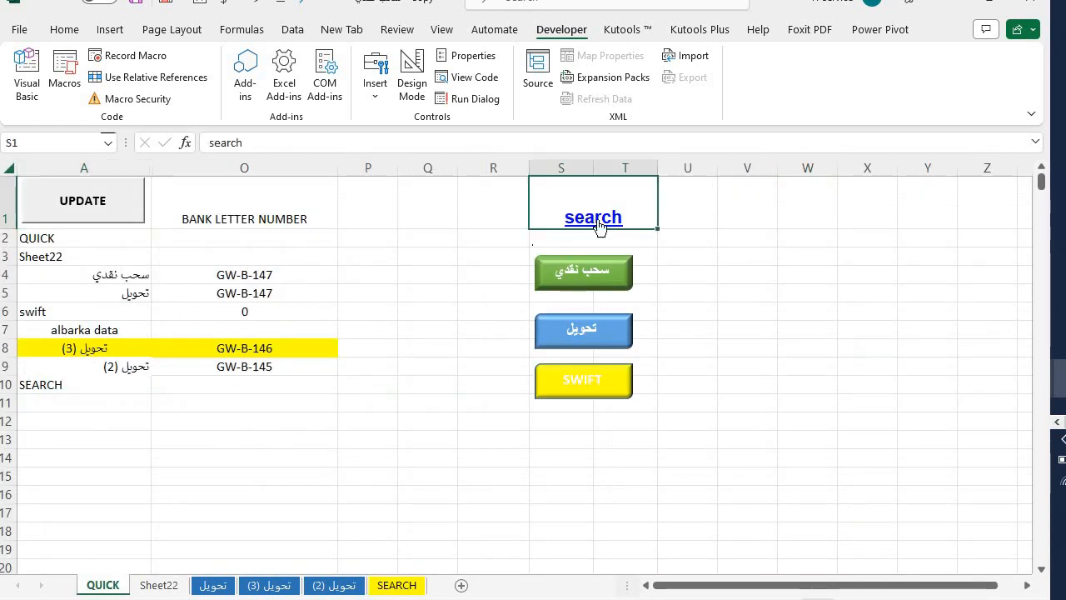
click(639, 219)
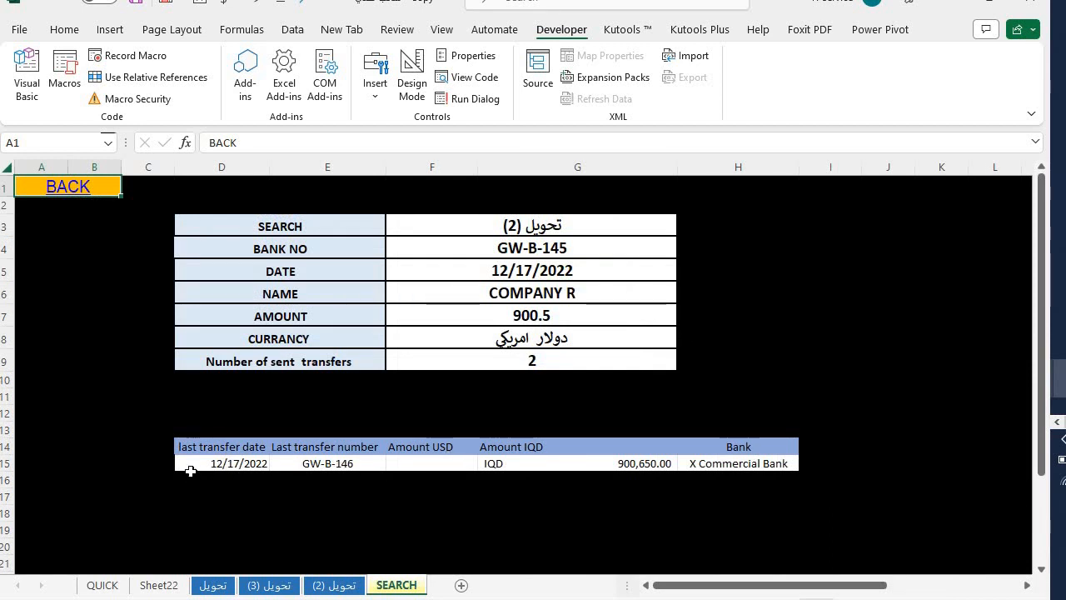
drag(190, 470, 733, 472)
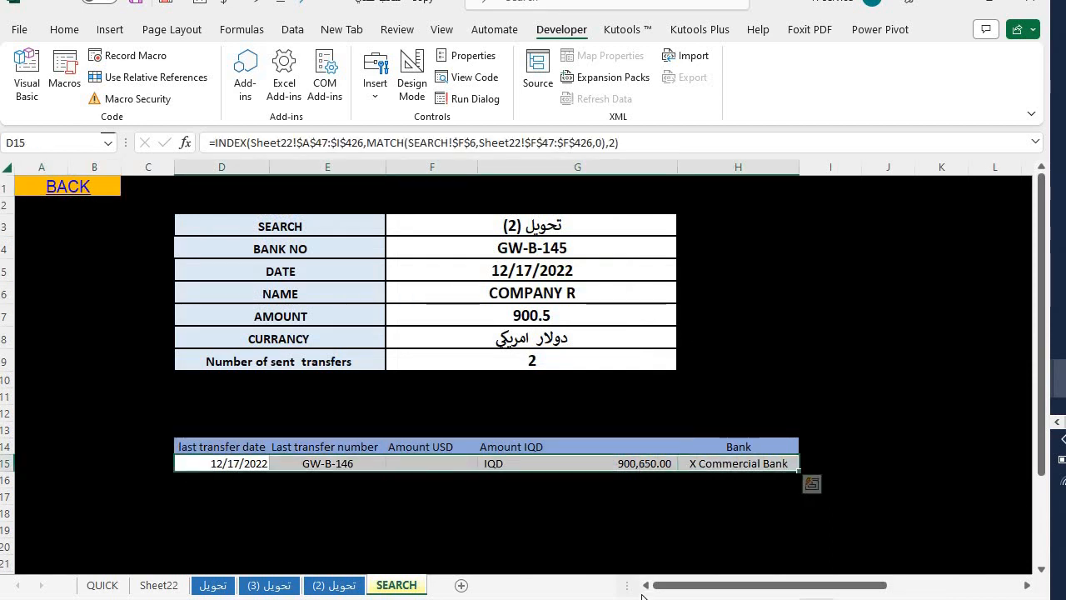
click(528, 358)
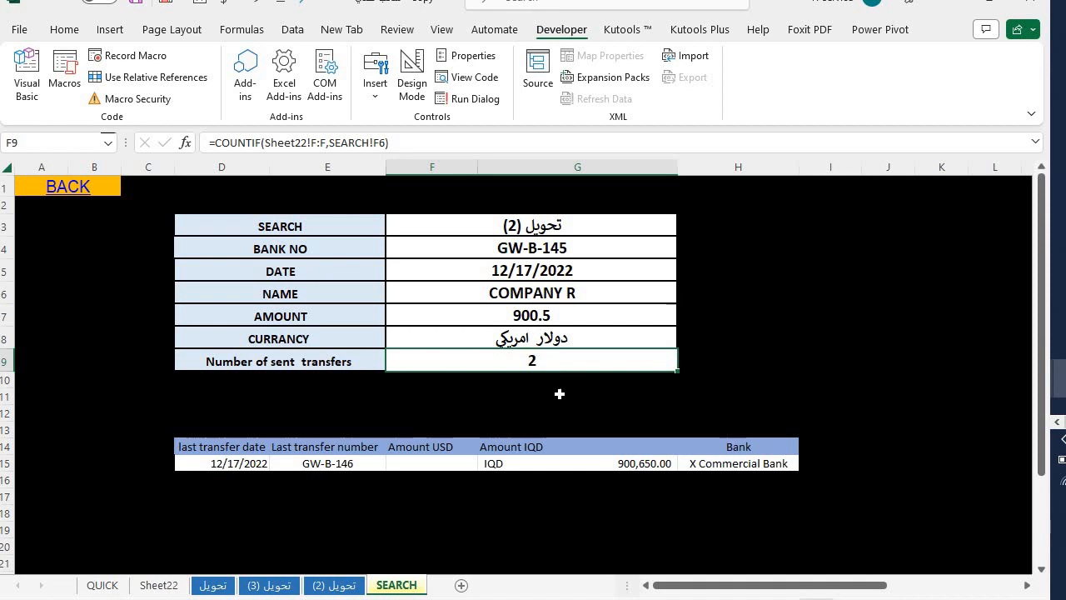
- Inspect the F15, G15 and H15 last-transfer lookup formulas, then return to the تحويل letter via QUICK
drag(212, 464, 688, 464)
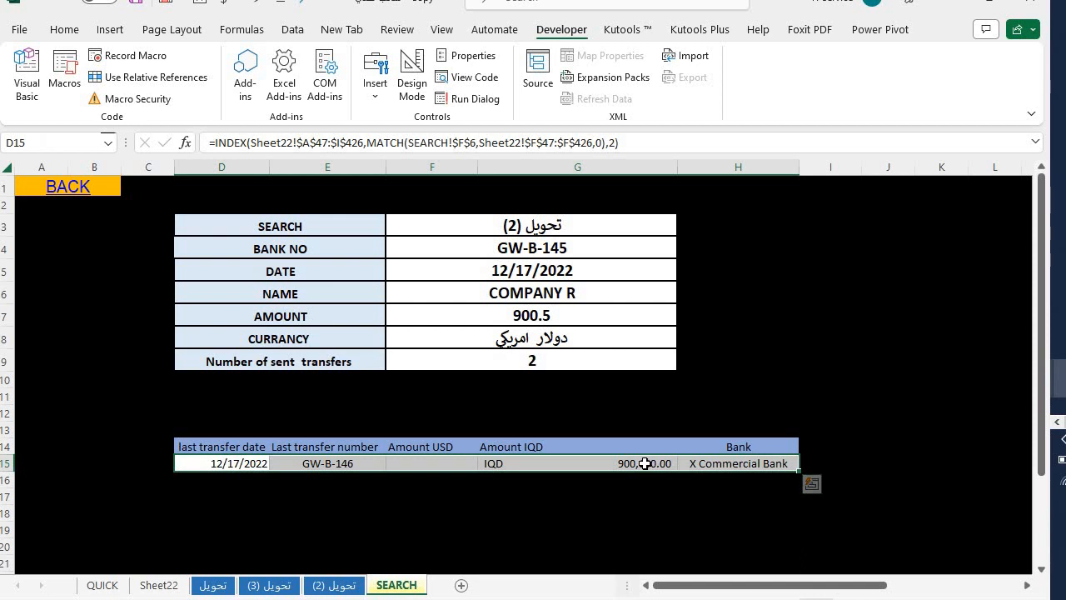
click(645, 464)
click(433, 465)
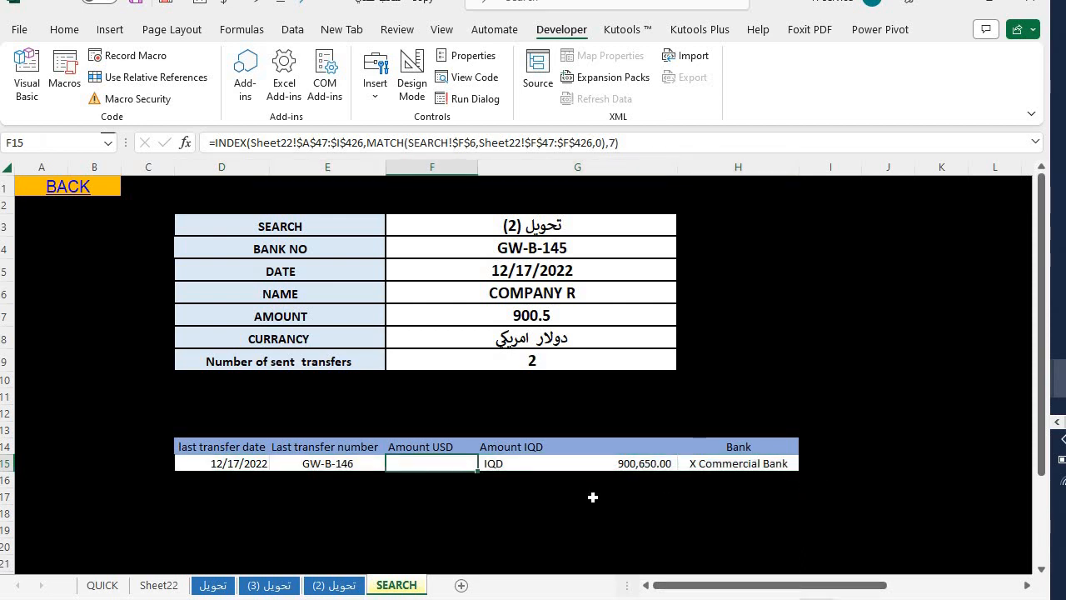
click(712, 466)
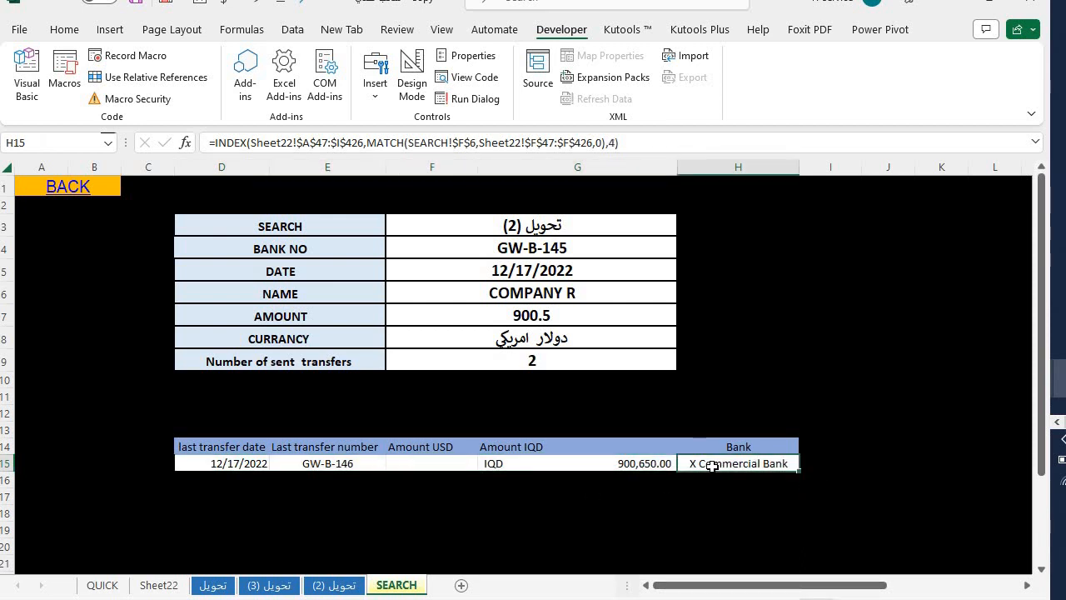
click(72, 192)
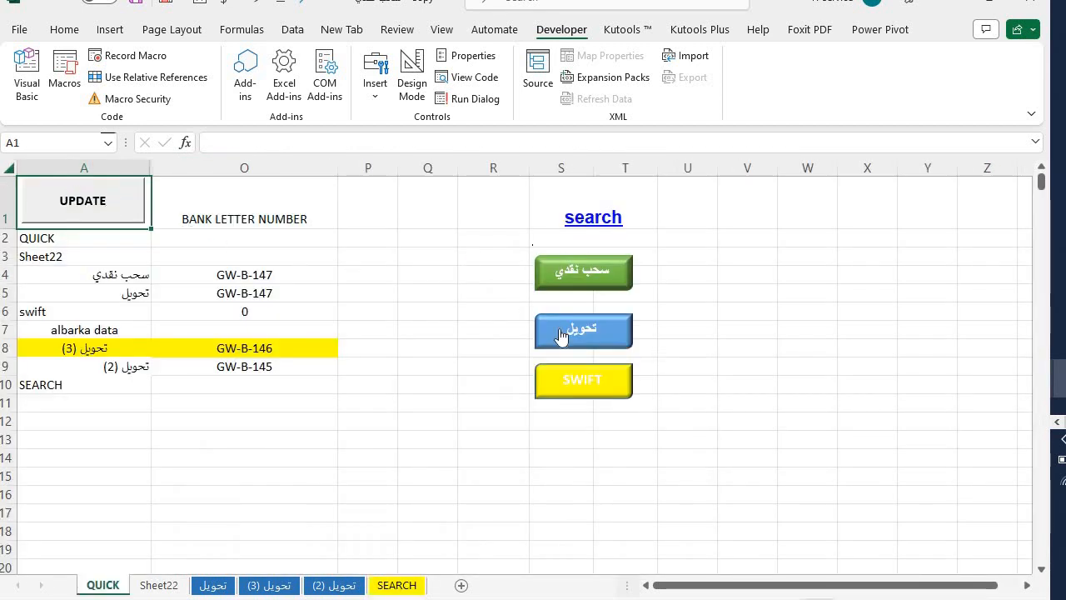
click(559, 328)
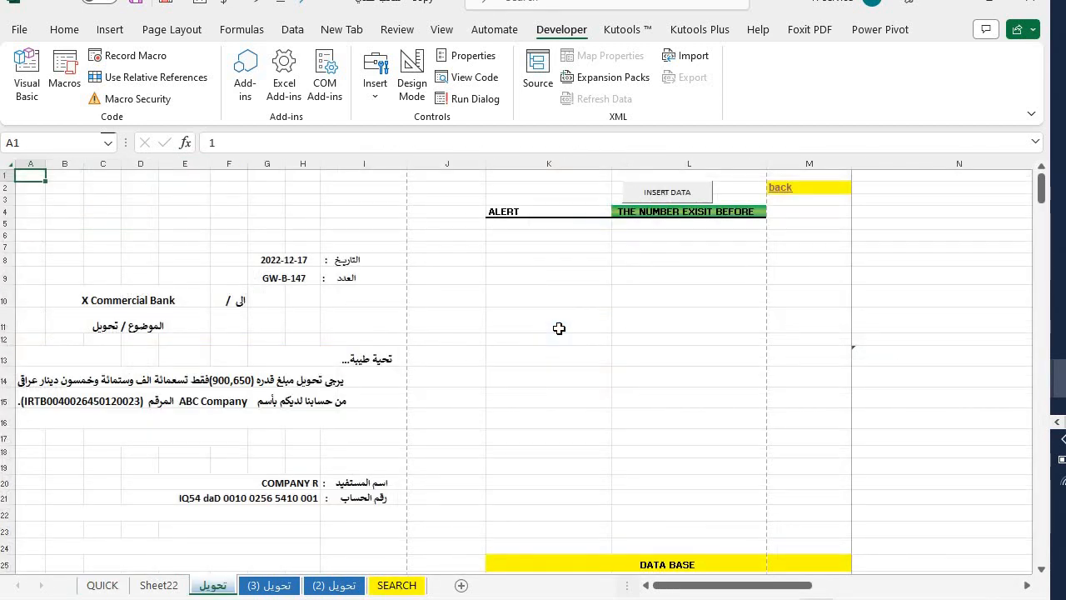
- Relaunch the empty transfer data-entry form and move it aside to uncover the letter
click(633, 196)
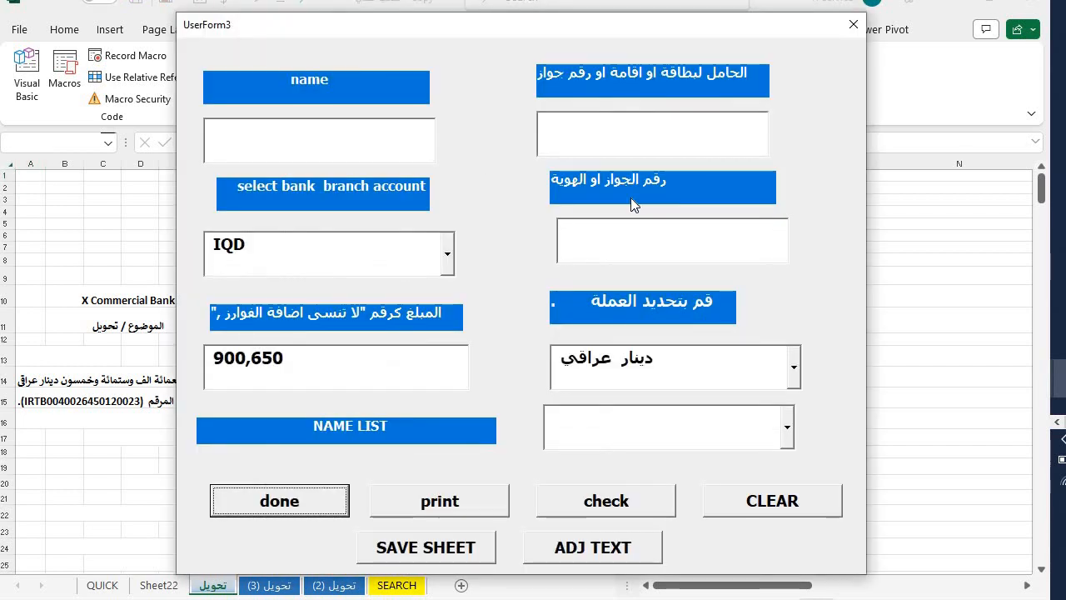
click(849, 25)
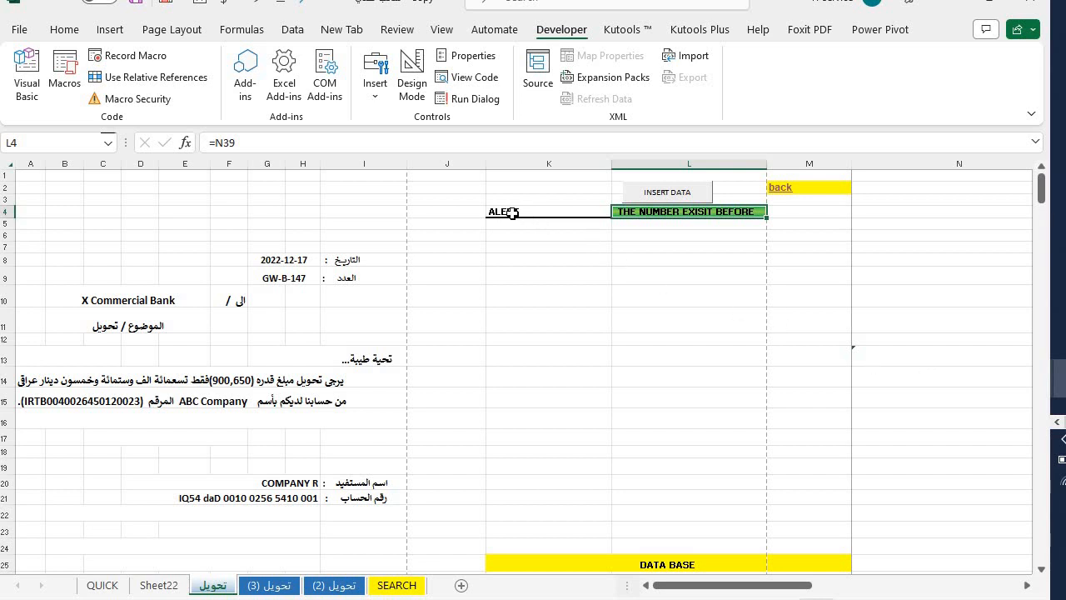
drag(537, 217, 737, 224)
click(673, 193)
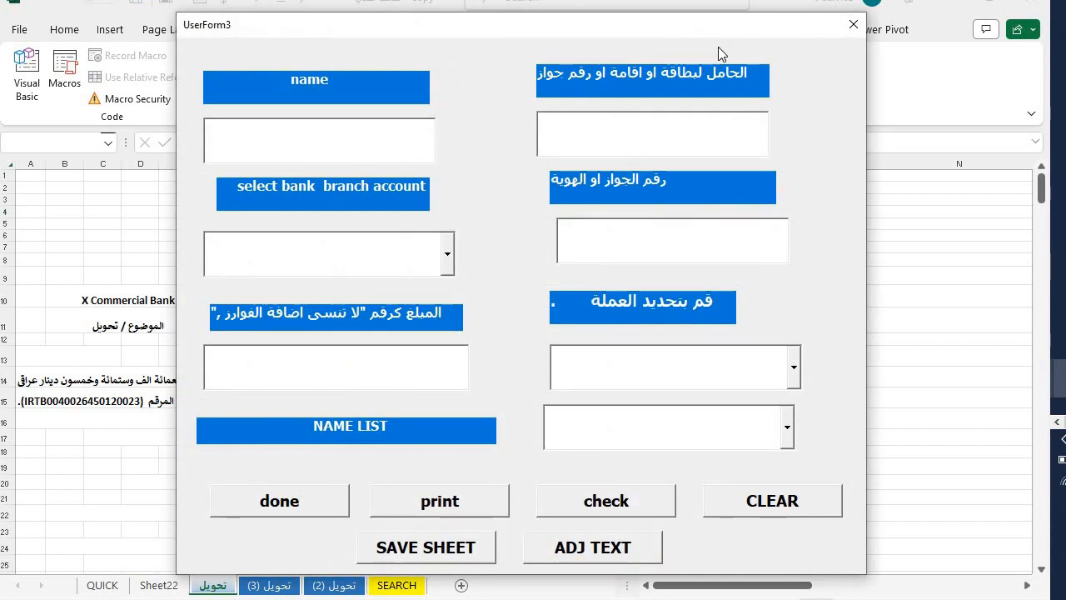
drag(505, 26, 665, 0)
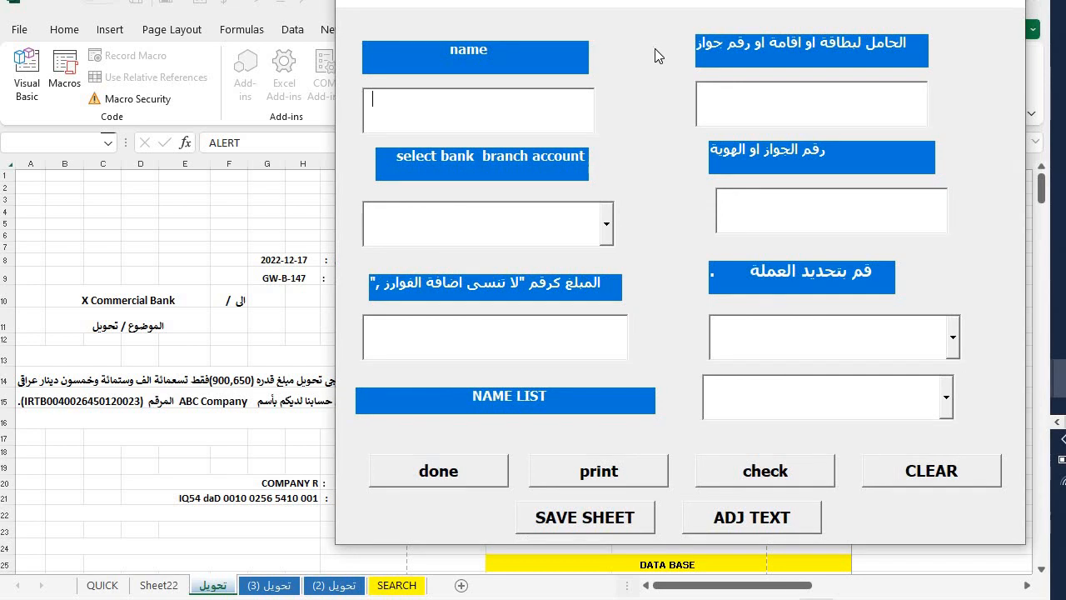
- Choose main account as the branch account and enter the amount 6000,0000
text(F)
click(607, 222)
click(508, 296)
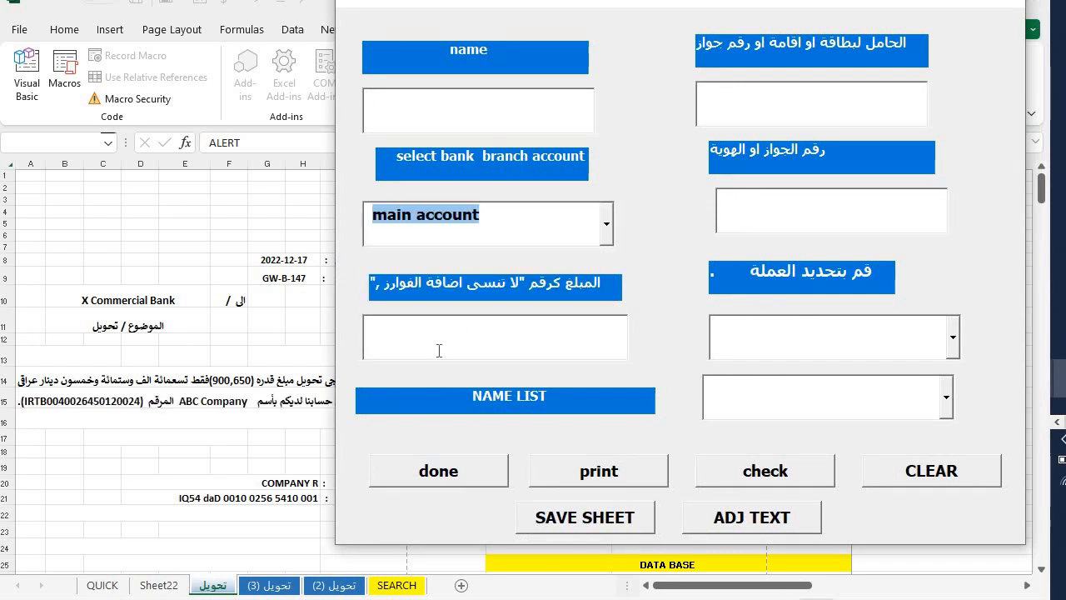
click(430, 350)
text(6)
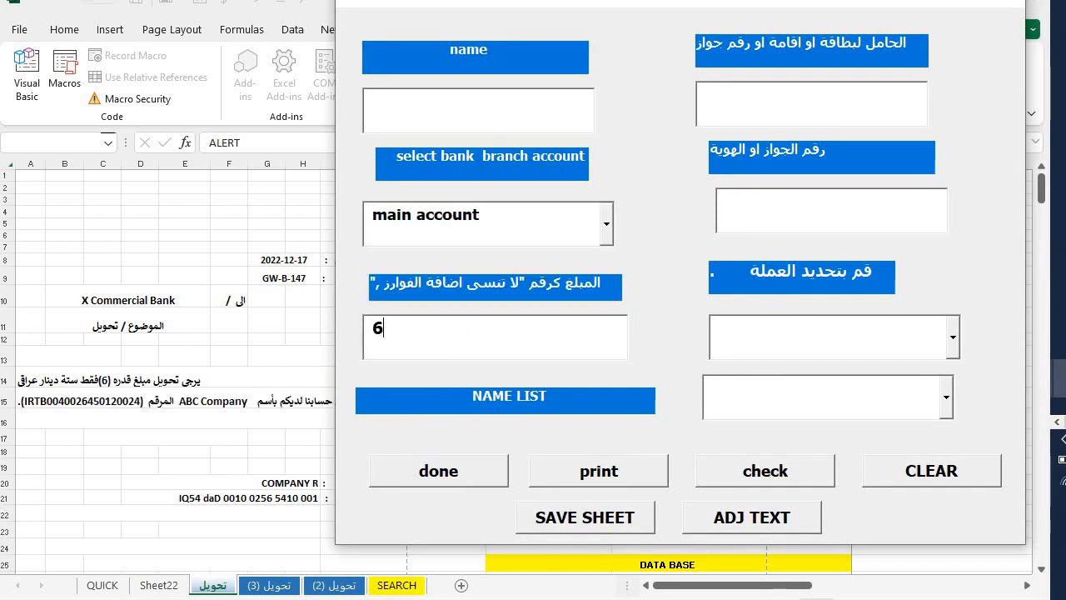
text(000)
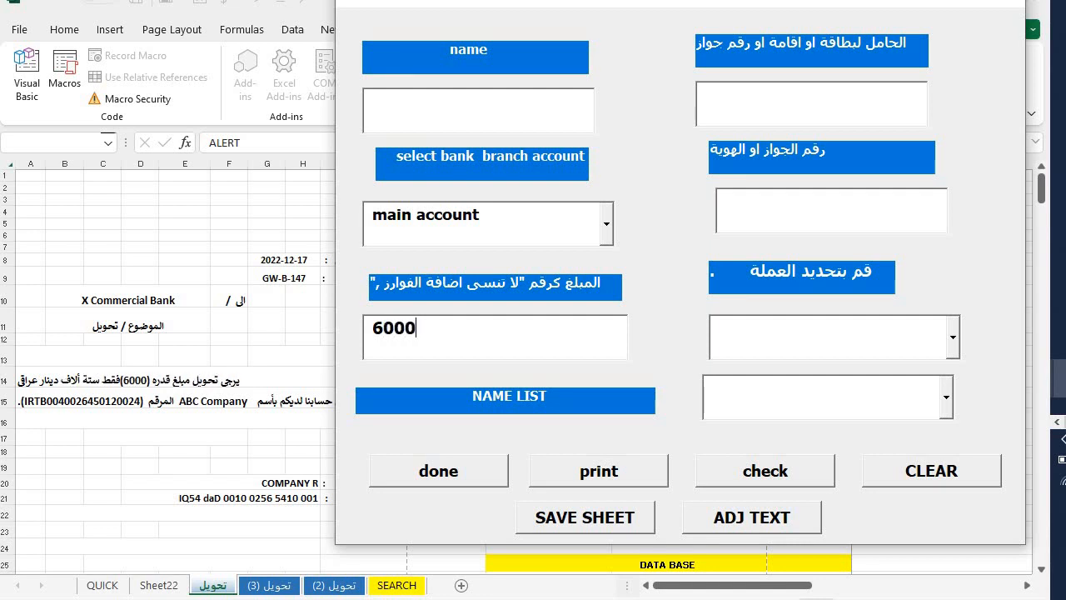
key(BackSpace)
key(BackSpace)
key(BackSpace)
text(0)
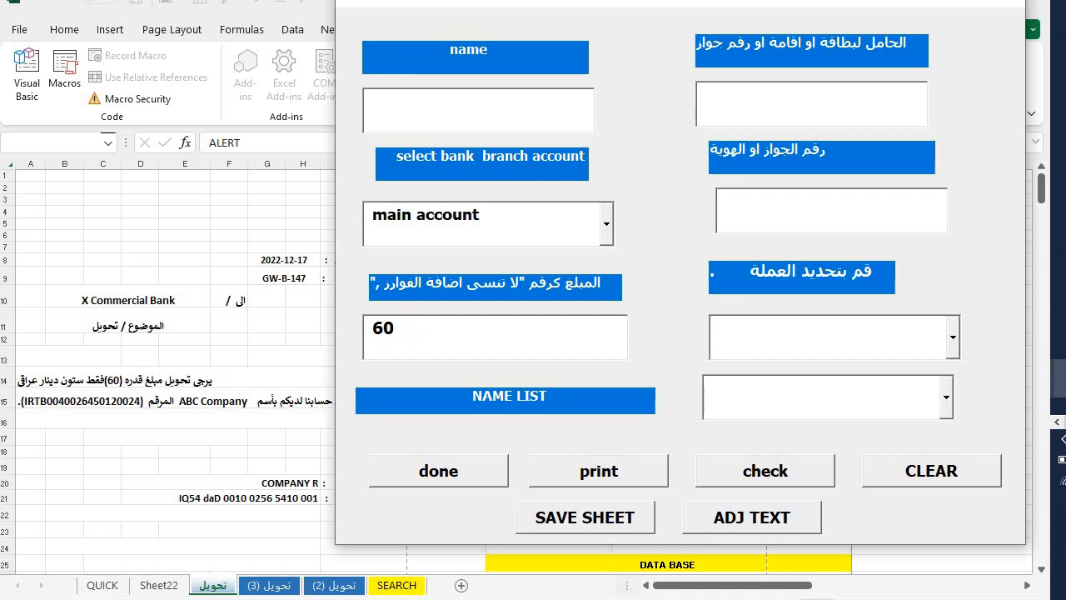
text(00,000)
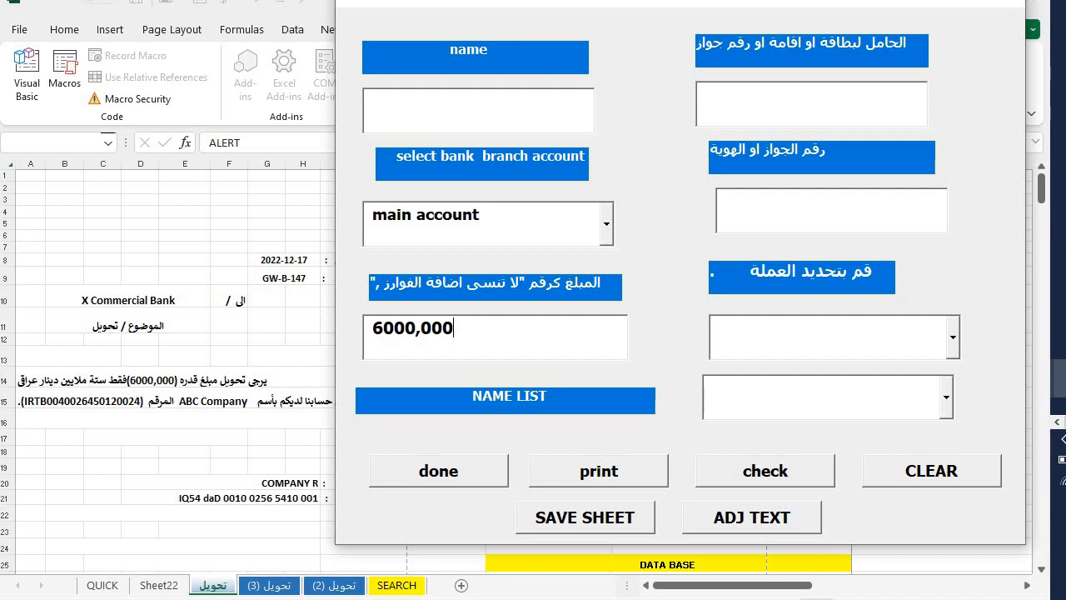
text(0)
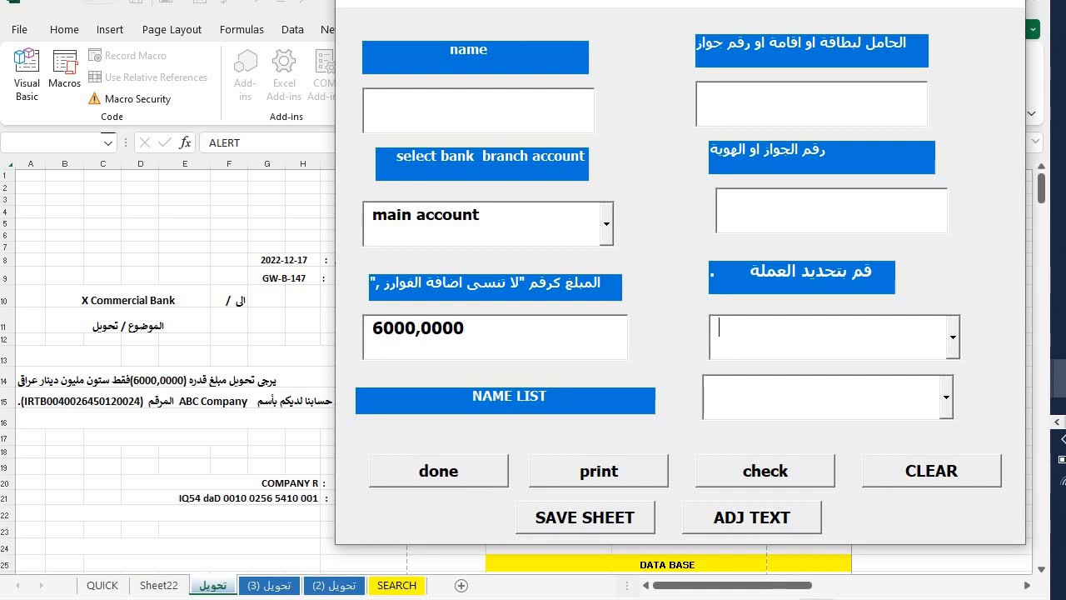
- Set the currency to Iraqi dinar and the recipient to COMPANY M, then submit the form
text(E)
click(954, 339)
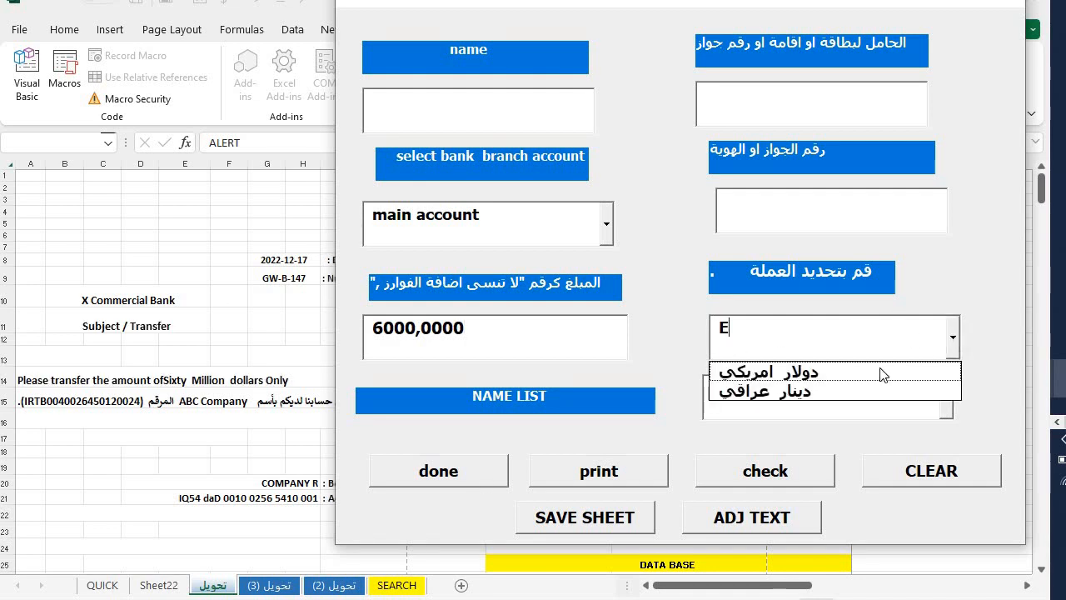
click(832, 394)
click(830, 407)
text(F)
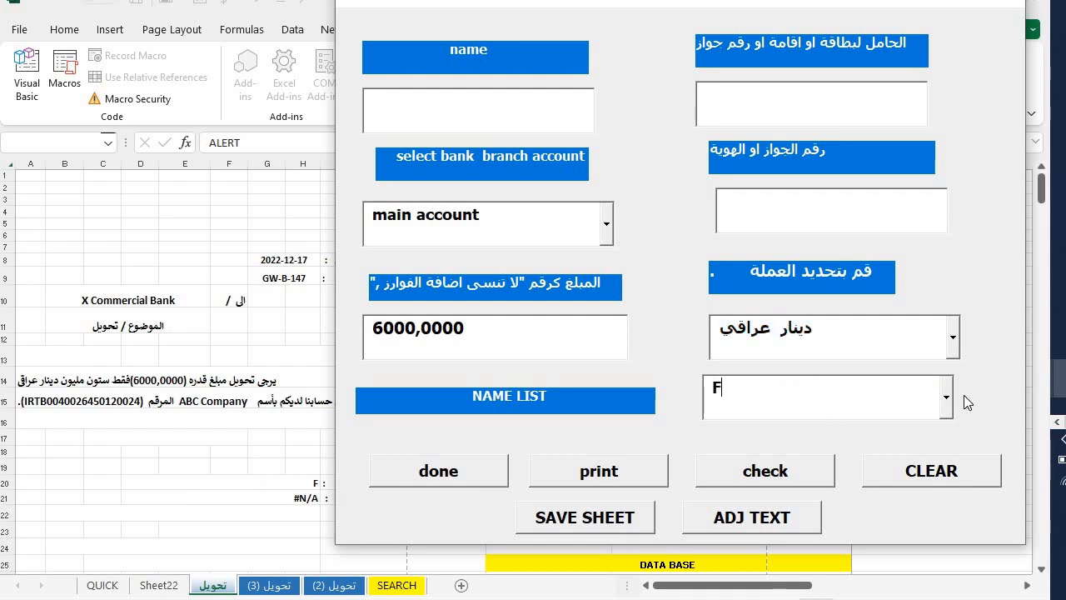
click(948, 401)
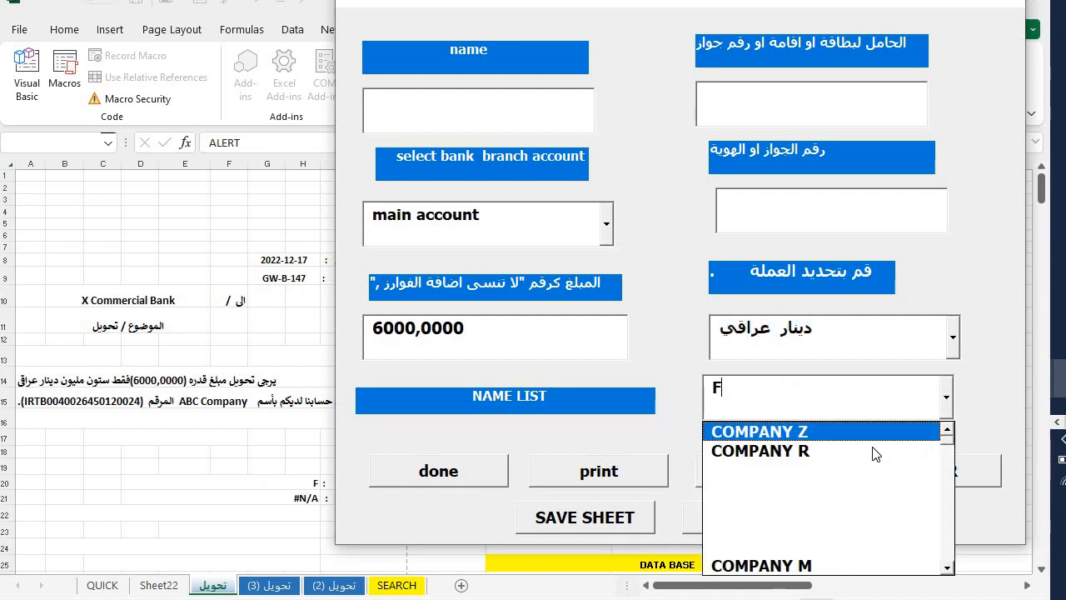
click(824, 566)
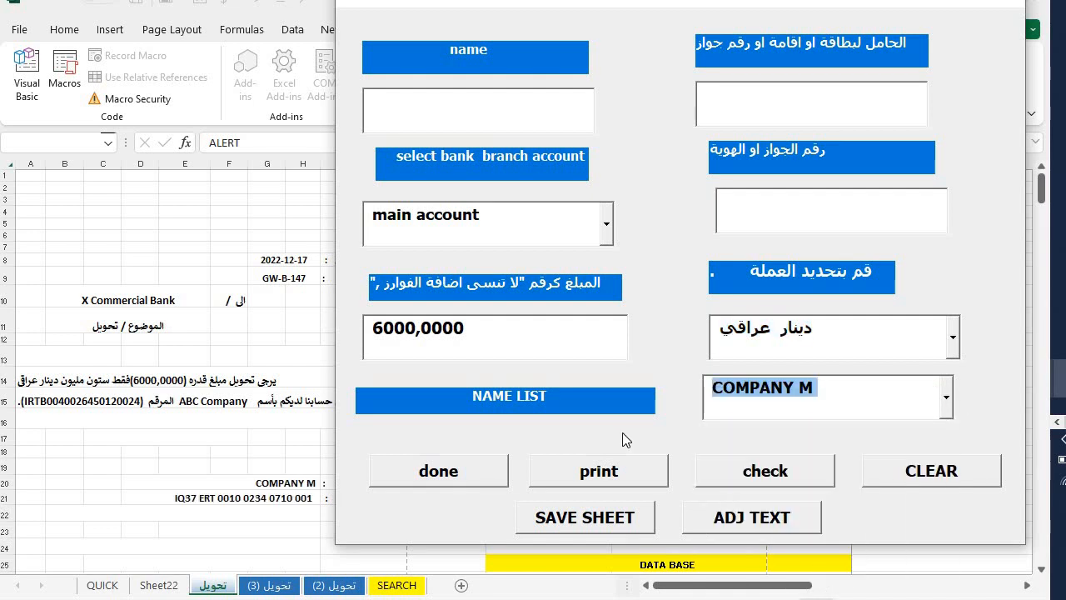
click(432, 472)
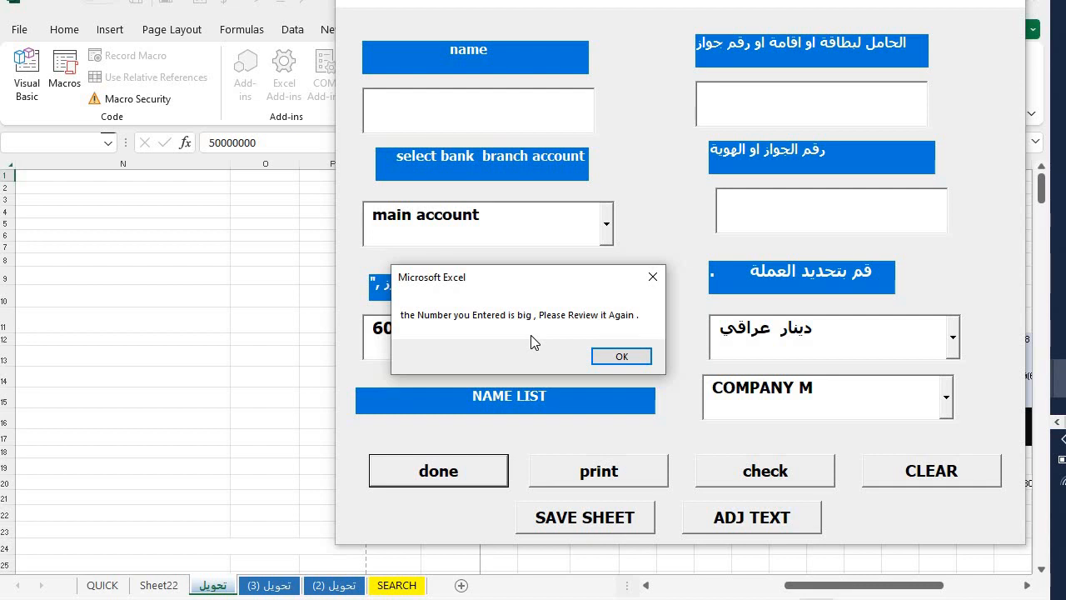
- Dismiss the too-big-number warning and review letter rows 9 to 14
click(621, 356)
drag(543, 278, 2, 339)
click(103, 379)
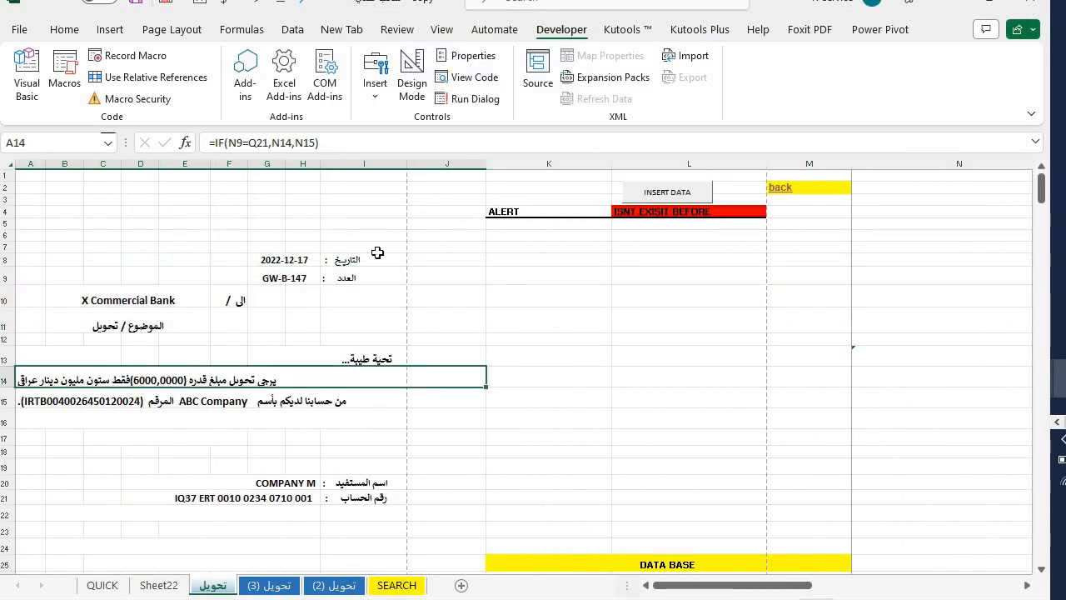
- Print-preview letter GW-B-147 with Ctrl+P, then reopen the data-entry form
key(ctrl+p)
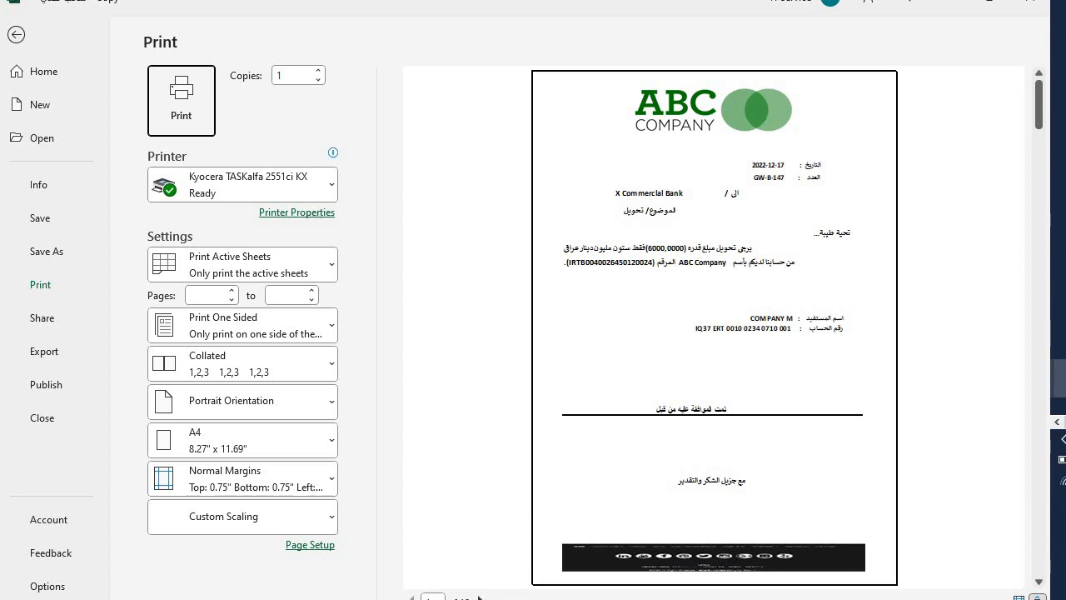
click(16, 34)
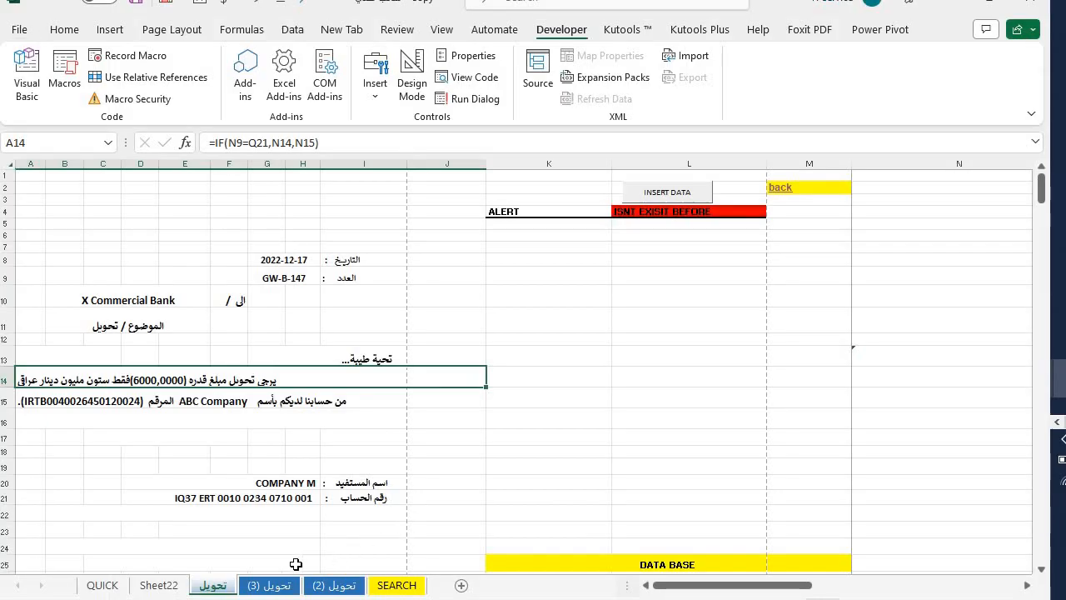
click(667, 194)
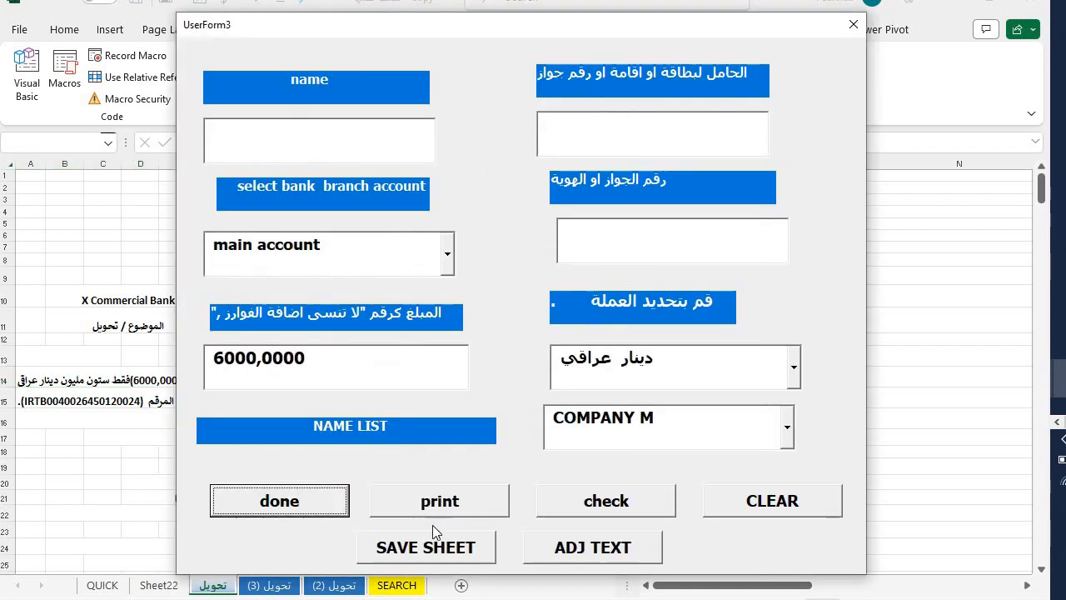
- Archive letter GW-B-147 as sheet تحويل (4) by entering the sheet password, then open that copy
click(430, 543)
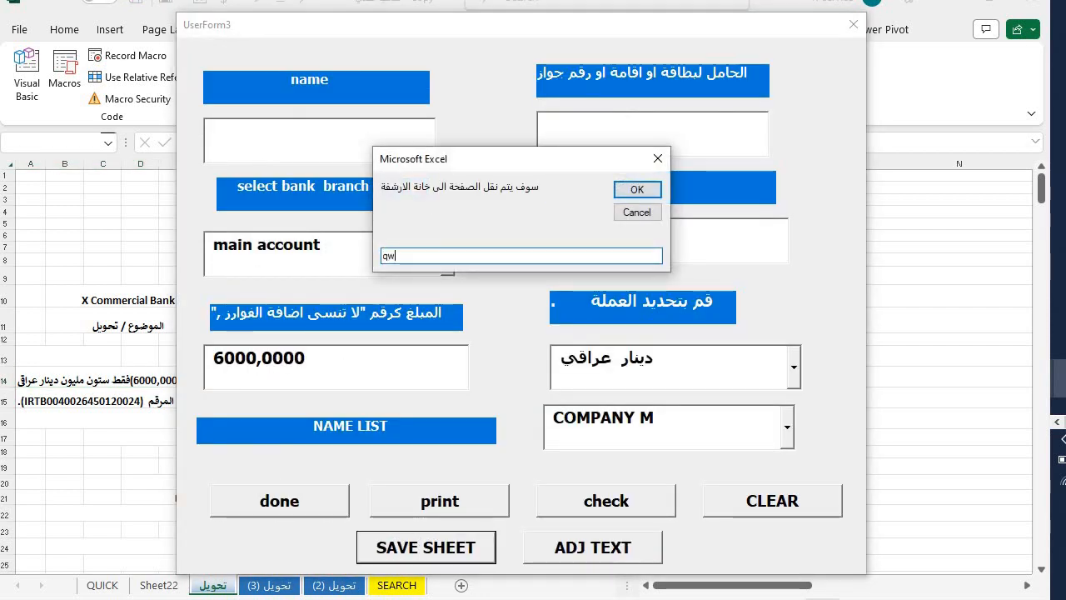
key(BackSpace)
text(QWE#123)
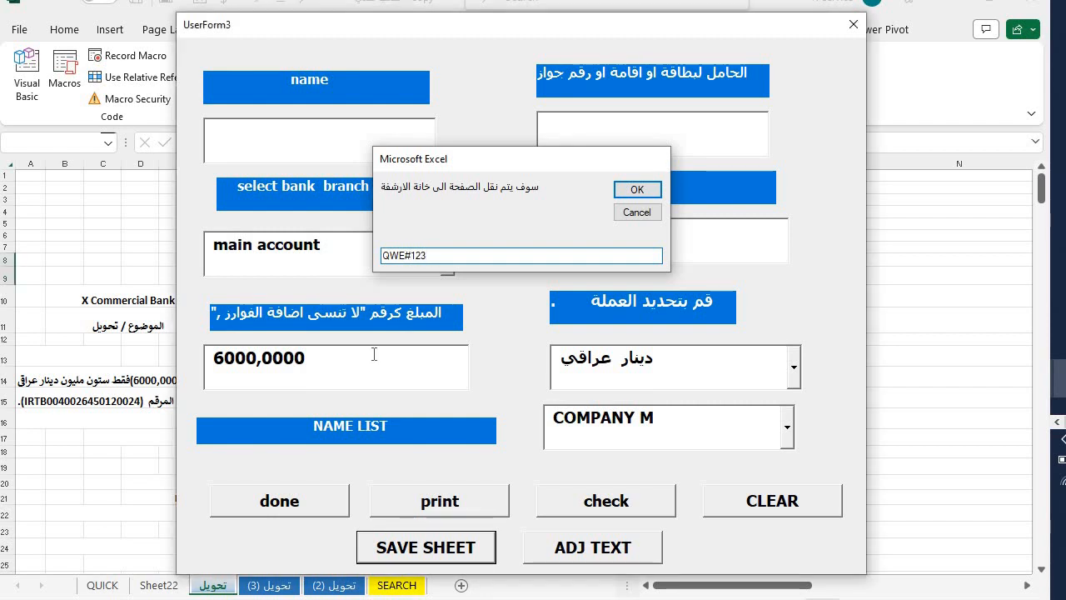
key(Return)
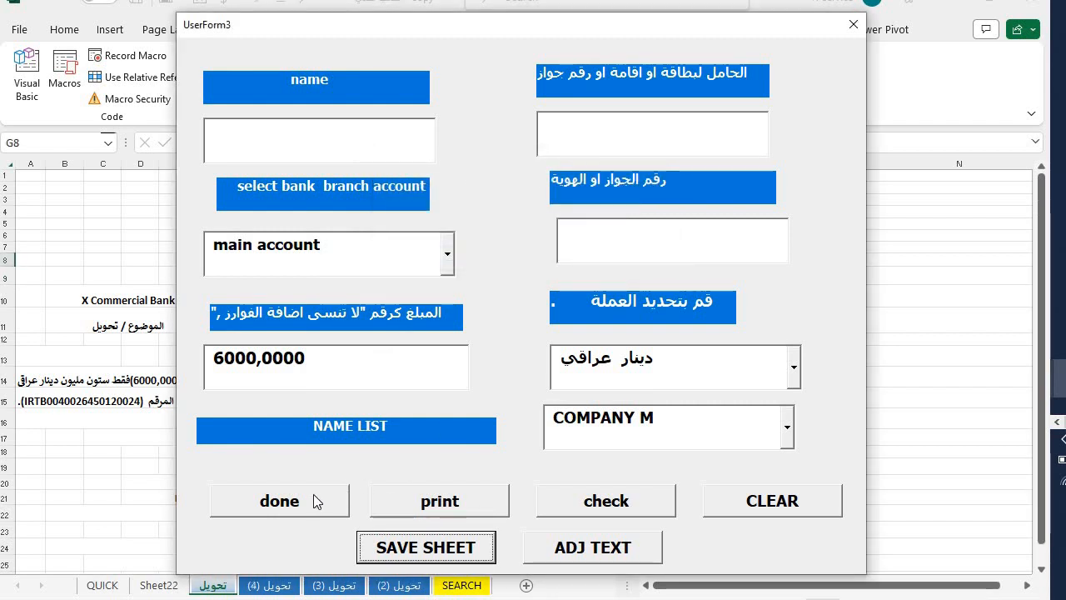
click(316, 501)
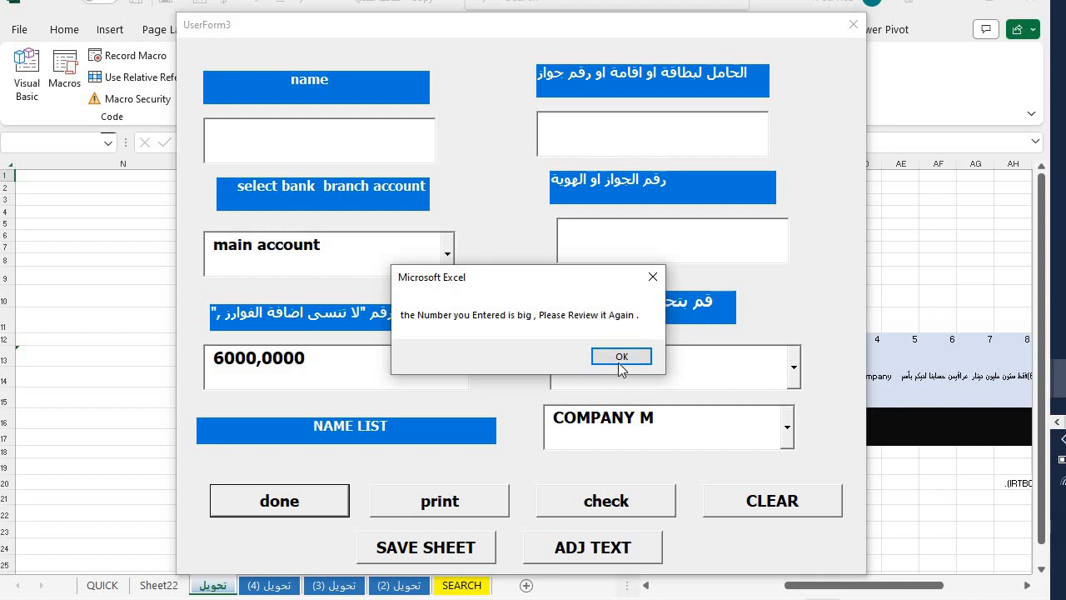
click(621, 363)
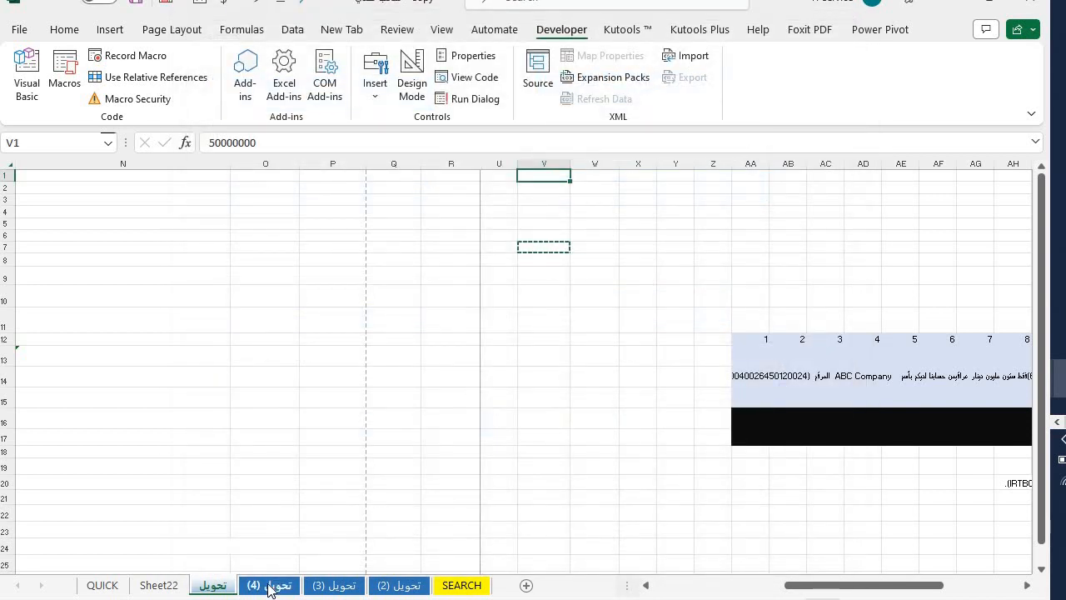
click(268, 587)
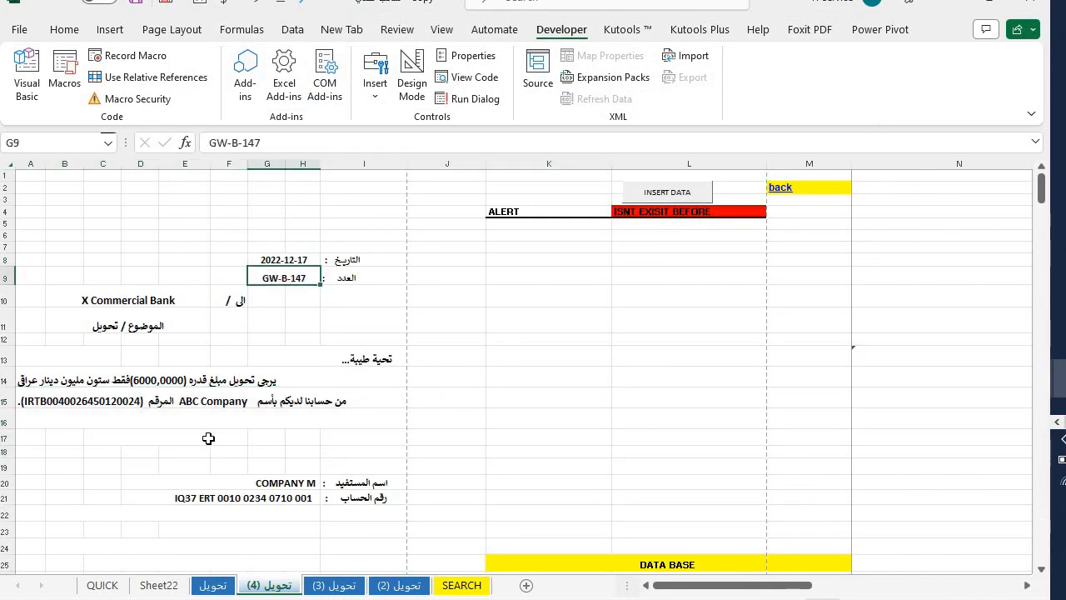
- Clear and rebuild the QUICK index so it lists تحويل (4) as GW-B-147
click(100, 585)
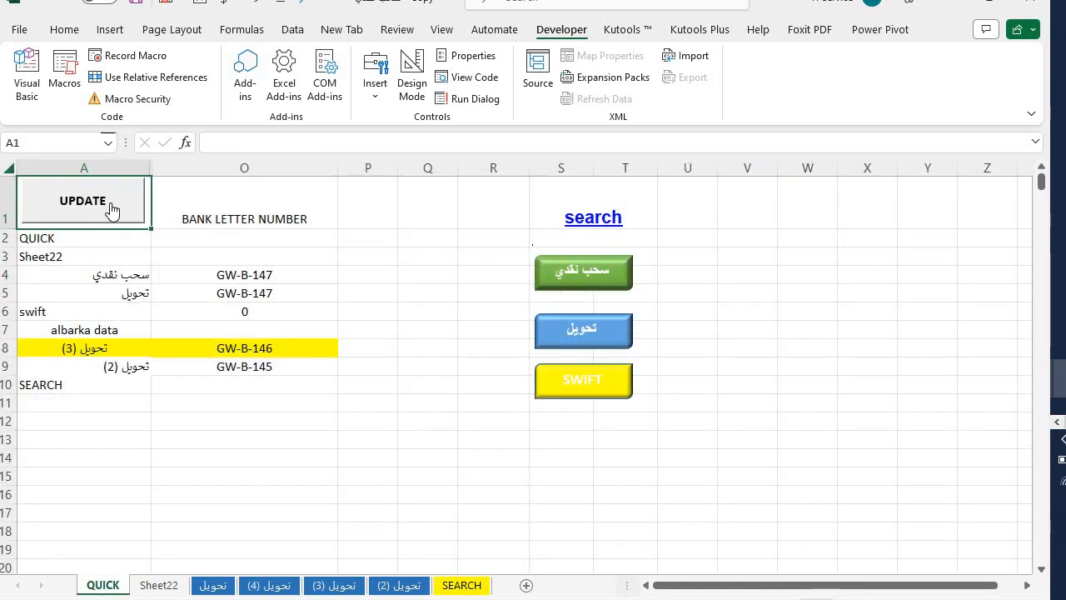
click(81, 168)
key(Delete)
click(85, 239)
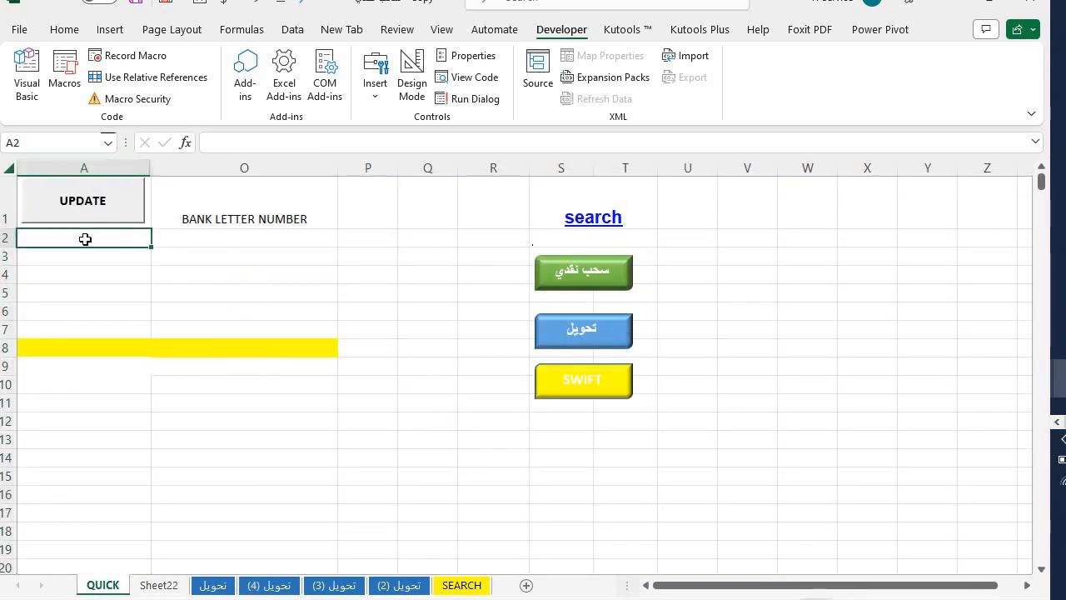
click(108, 215)
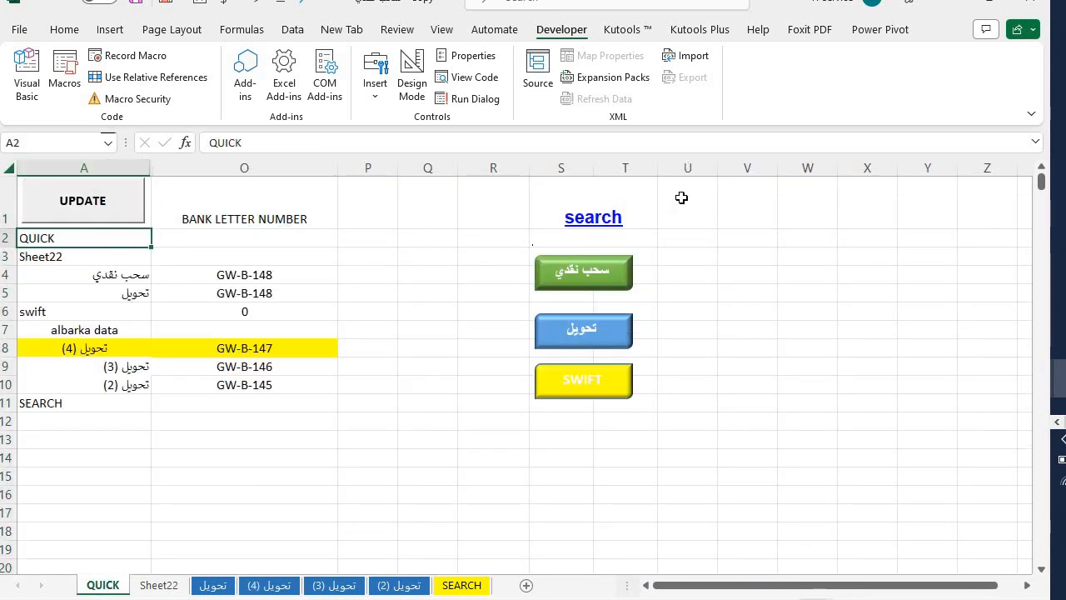
click(436, 297)
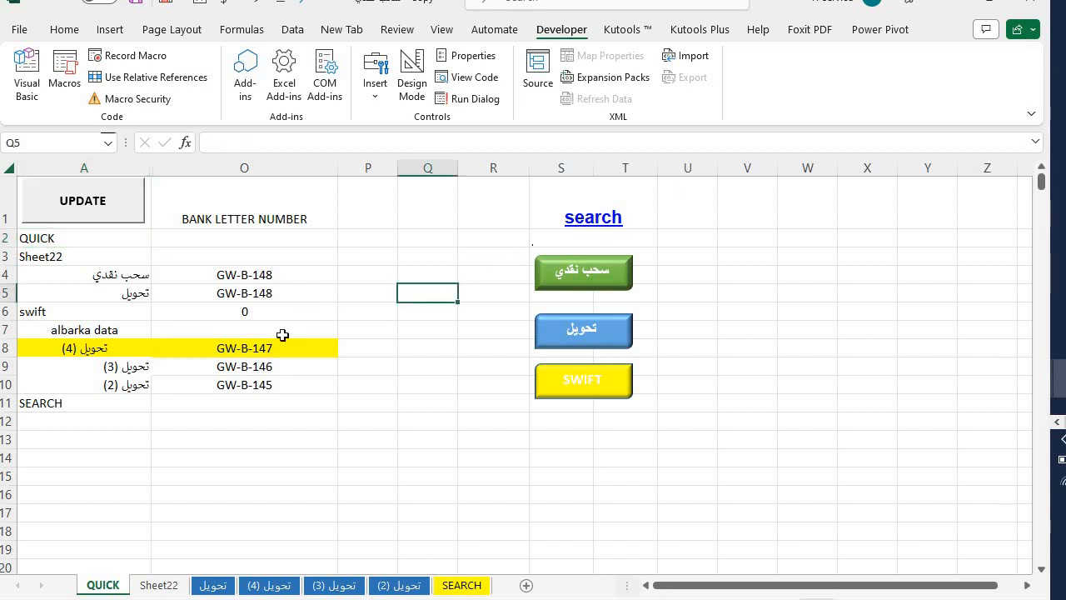
click(251, 350)
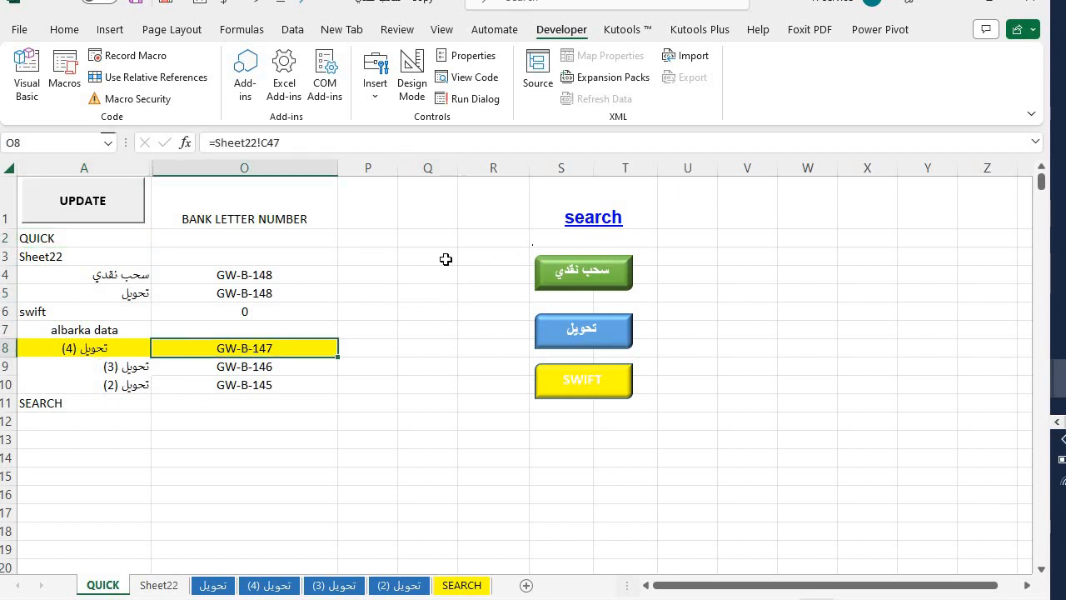
- Inspect the G13 greeting and L4 alert formulas and helper cells N9:X11, then reopen the entry form on تحويل (4)
click(268, 585)
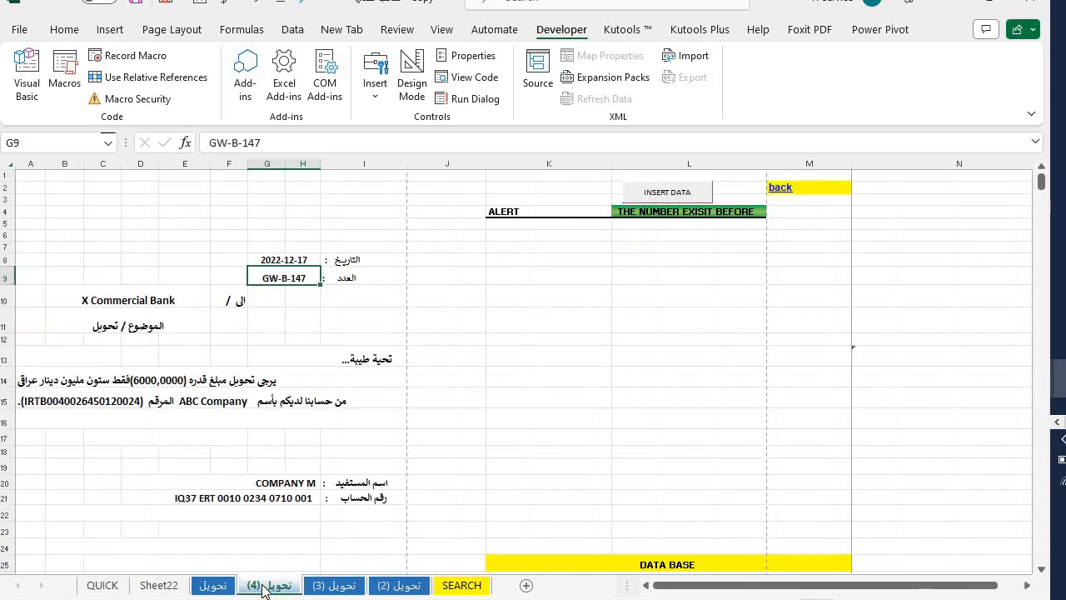
click(334, 361)
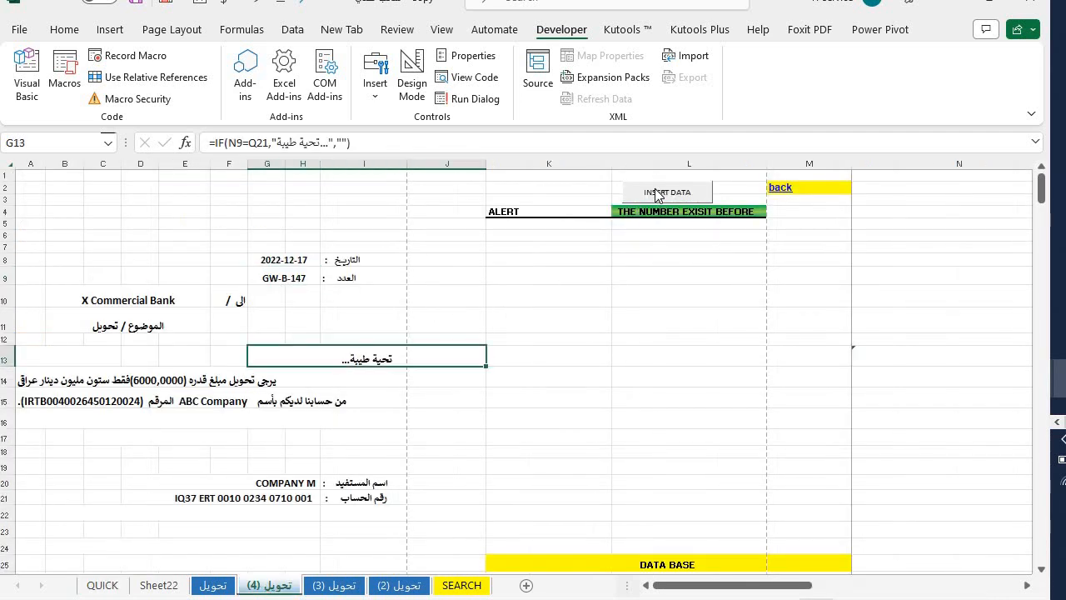
click(637, 215)
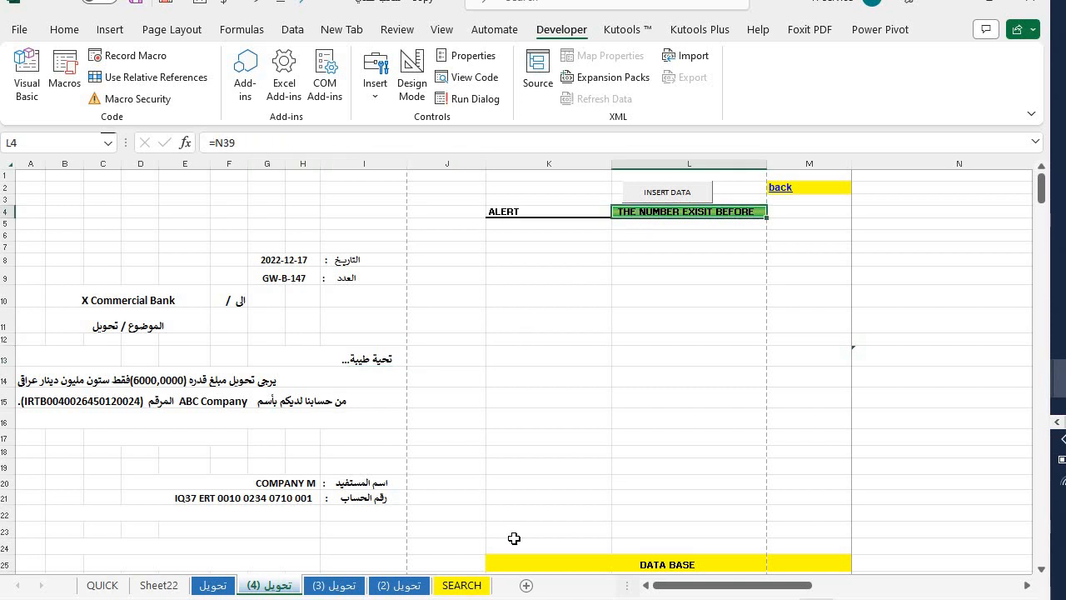
click(214, 586)
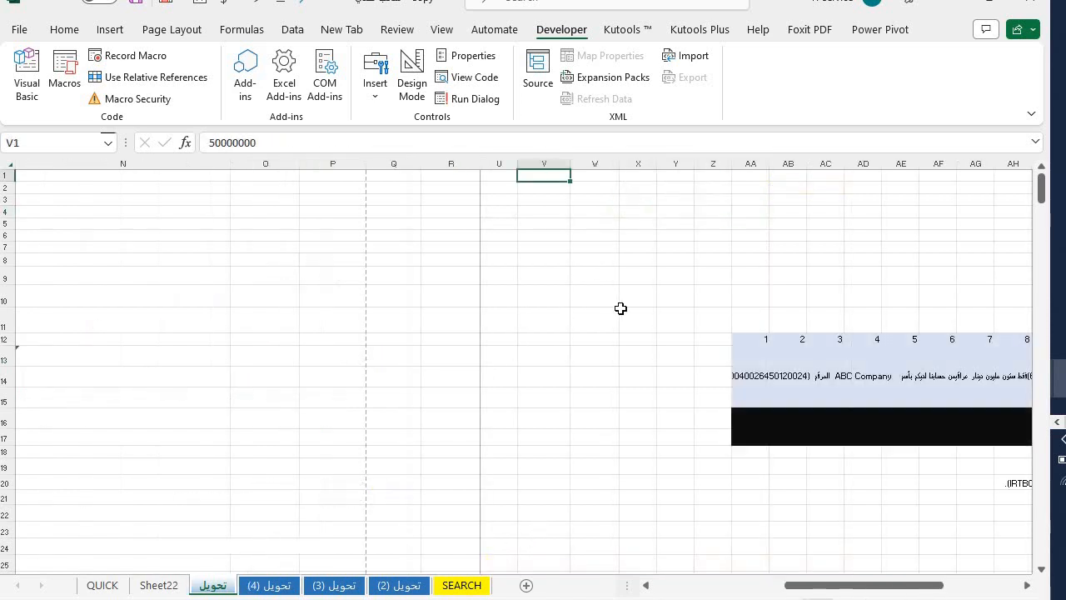
drag(633, 320, 6, 276)
click(275, 585)
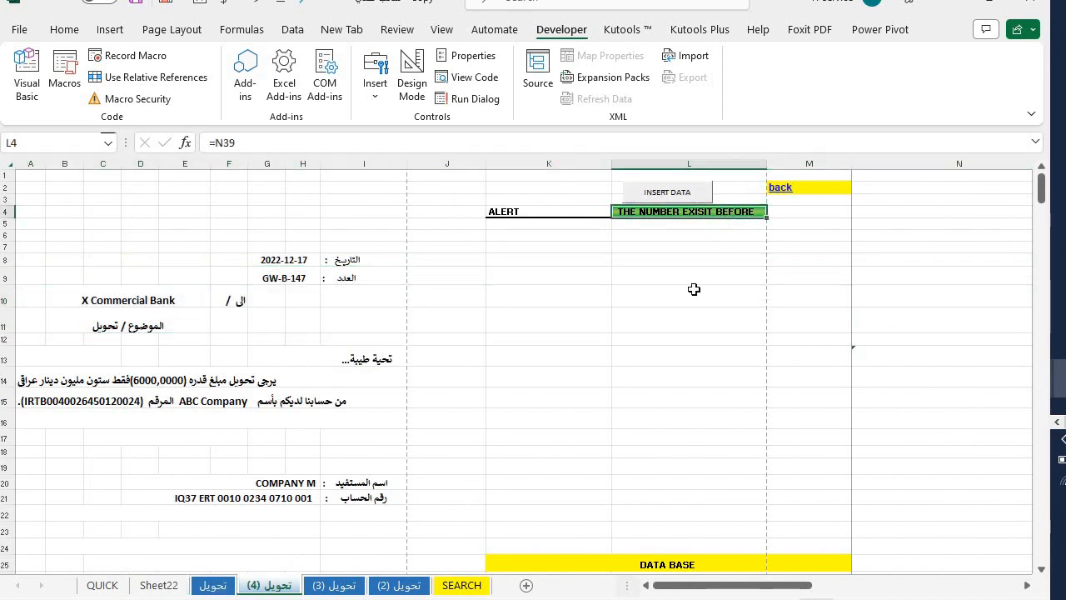
click(670, 193)
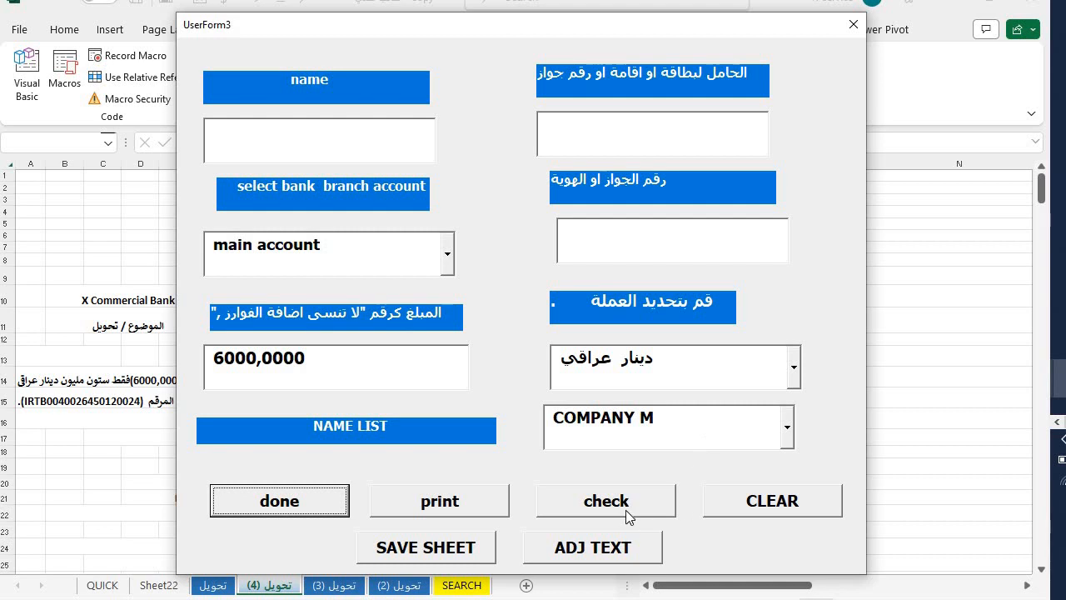
- Review the recorded transfers list, then close it and the transfer entry form
click(625, 508)
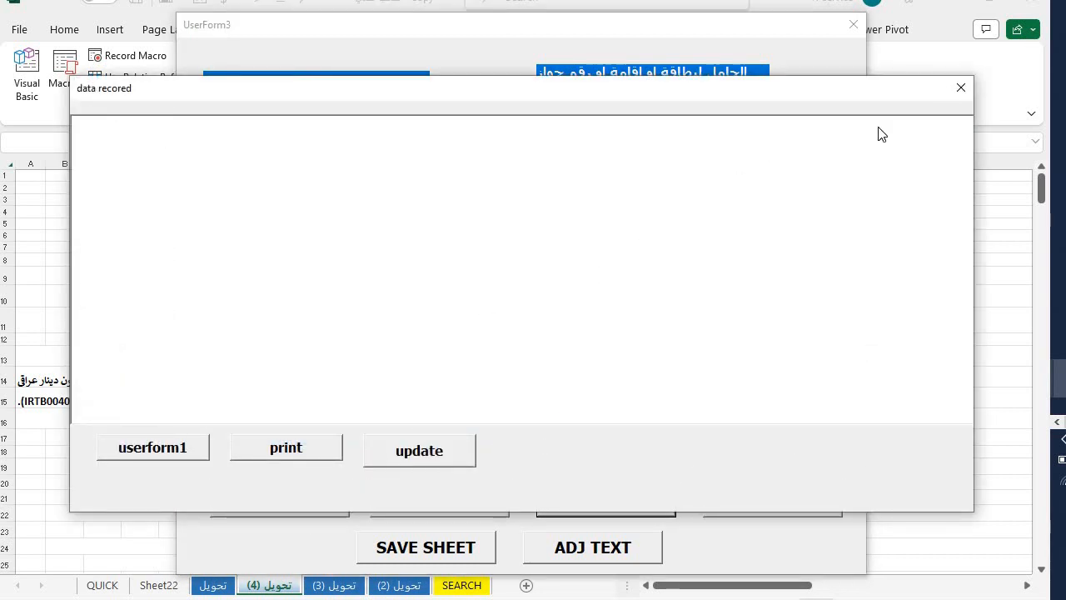
click(960, 88)
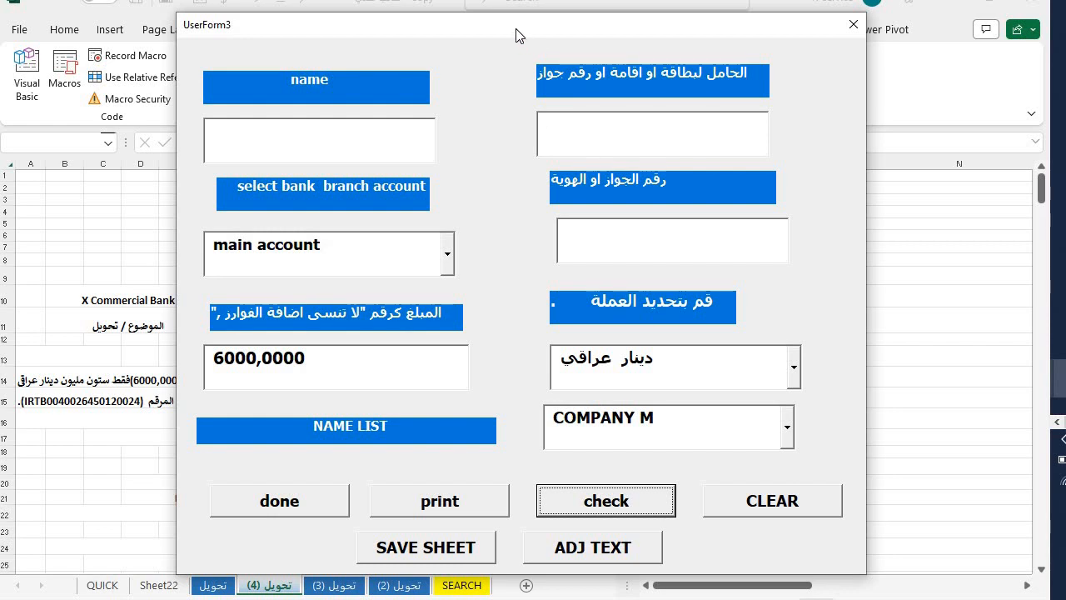
drag(516, 29, 559, 28)
click(892, 20)
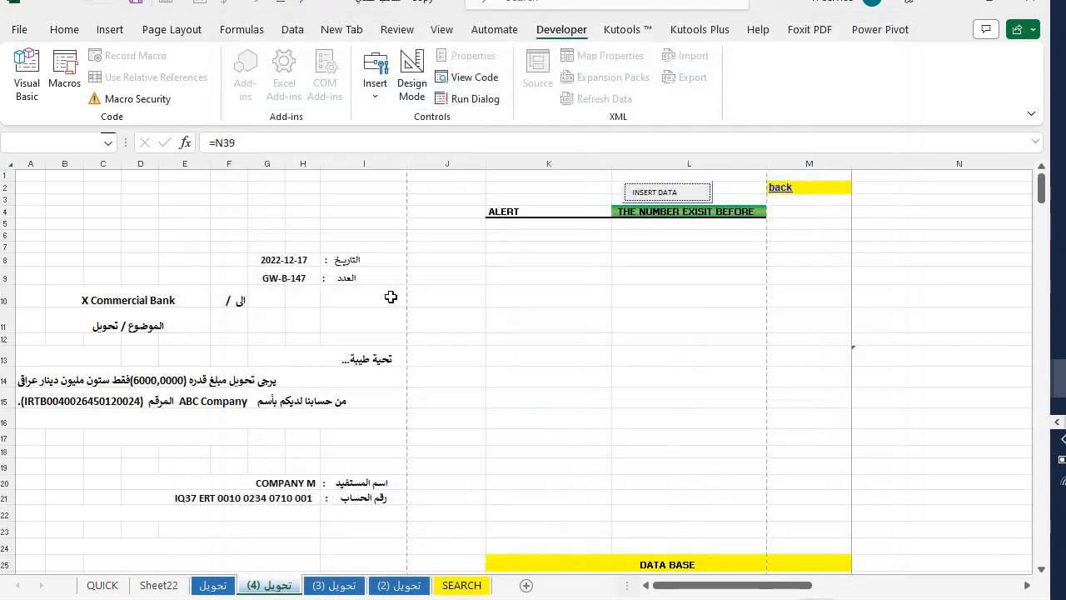
- Print-preview the archived تحويل (4) letter, then select the transfer sentences in A14:J15
drag(388, 298, 280, 325)
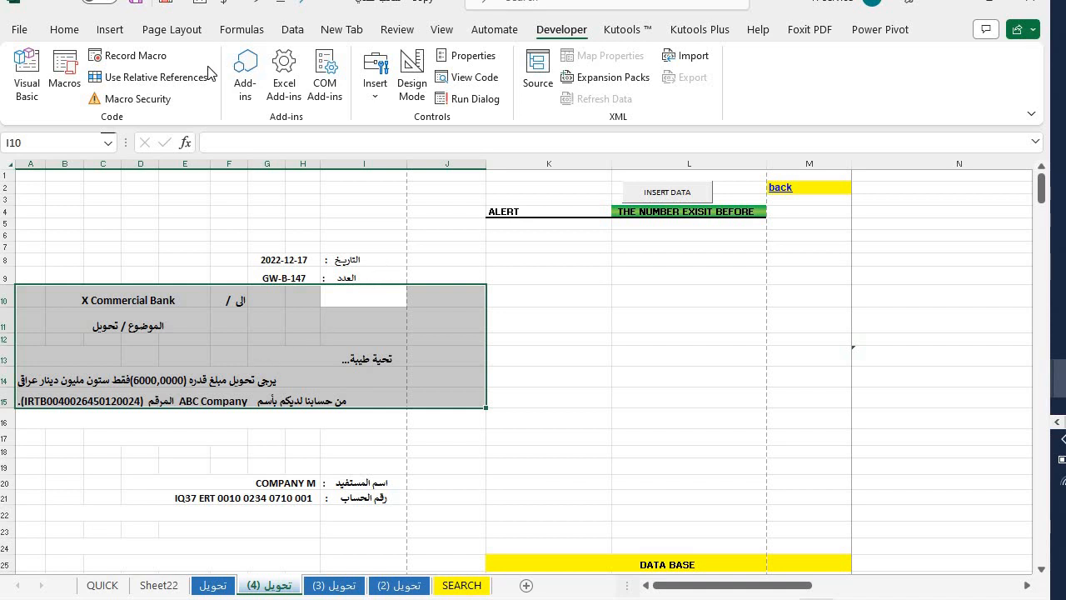
key(ctrl+p)
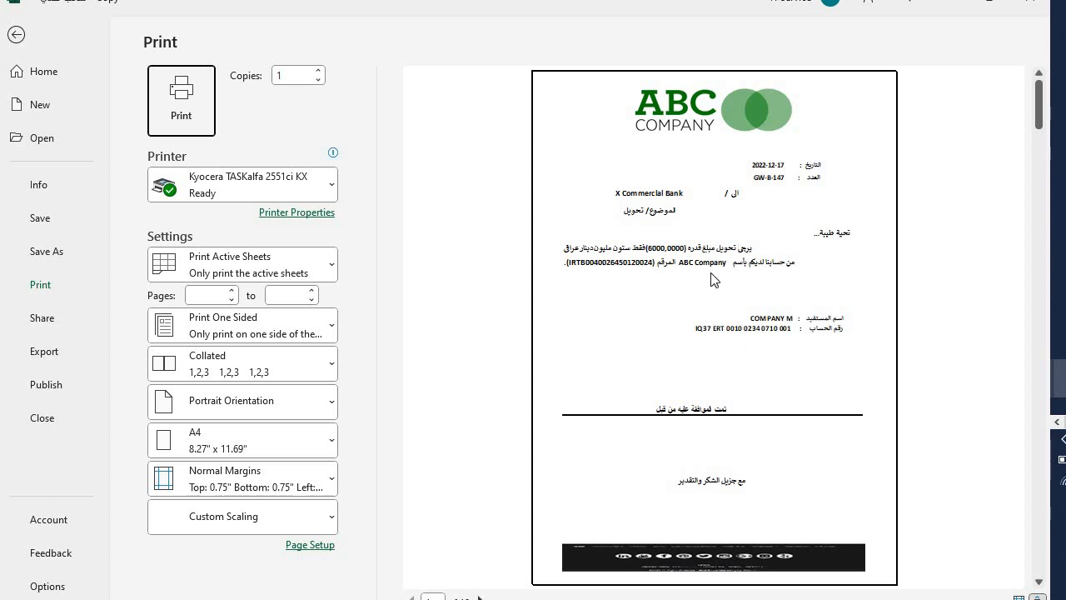
click(23, 37)
click(223, 354)
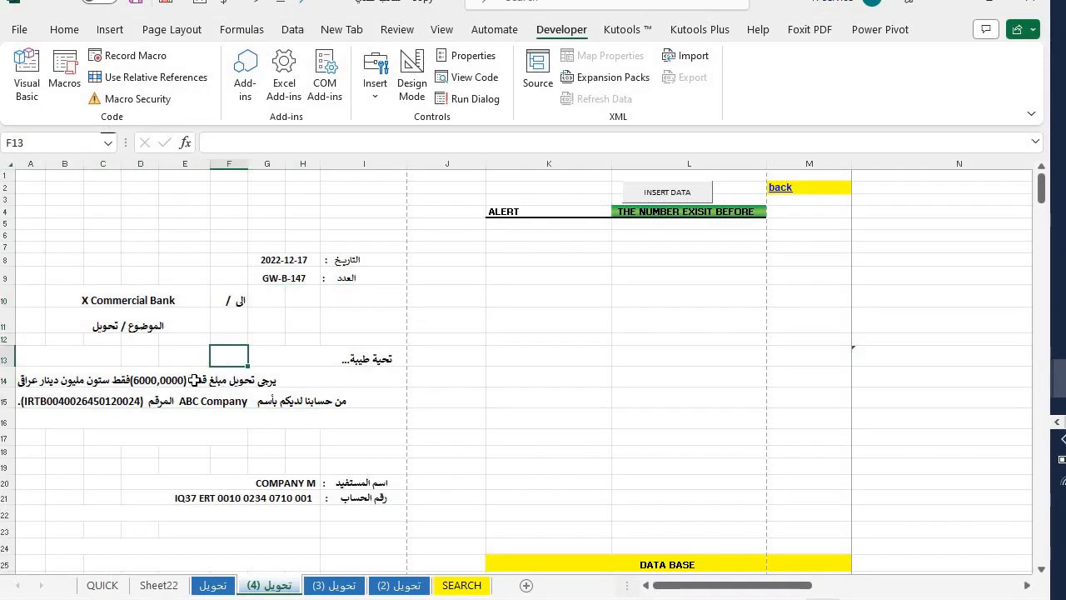
drag(47, 380, 177, 400)
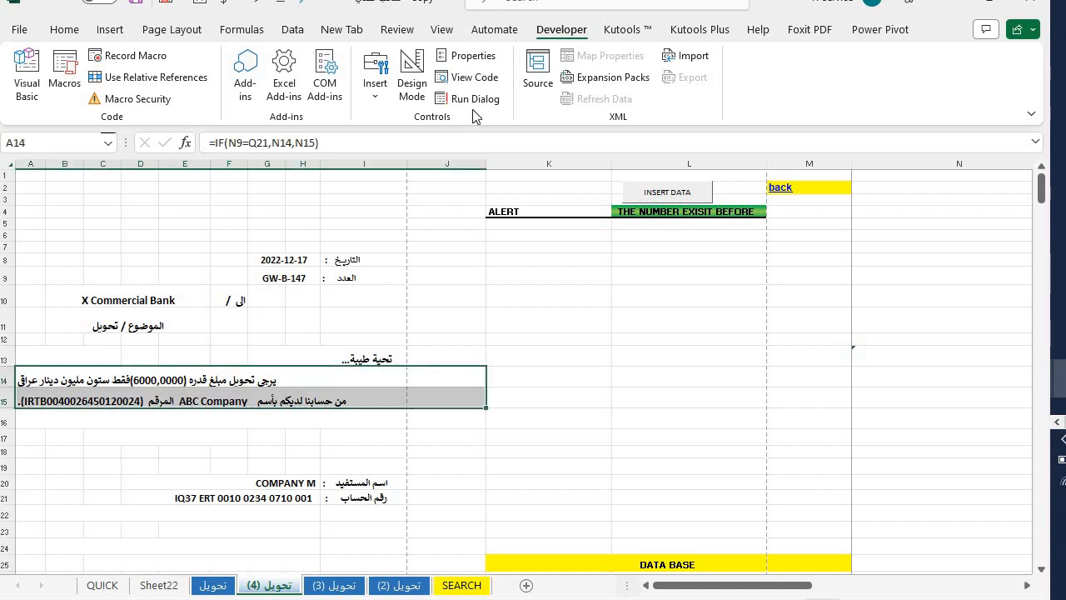
- Center the transfer sentences in rows 14–15 of the letter
click(64, 29)
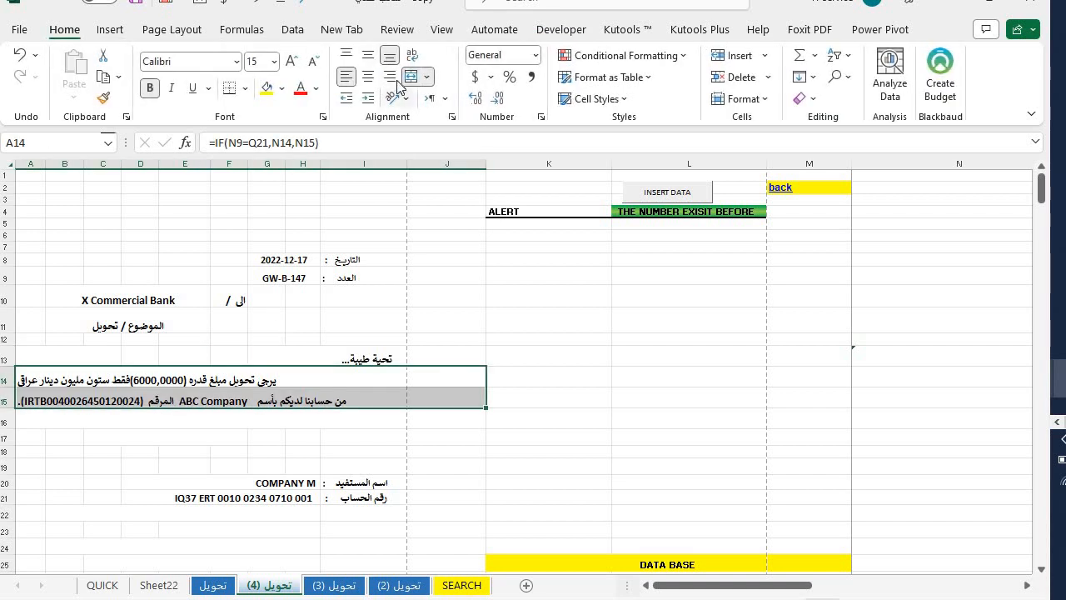
click(389, 77)
click(369, 78)
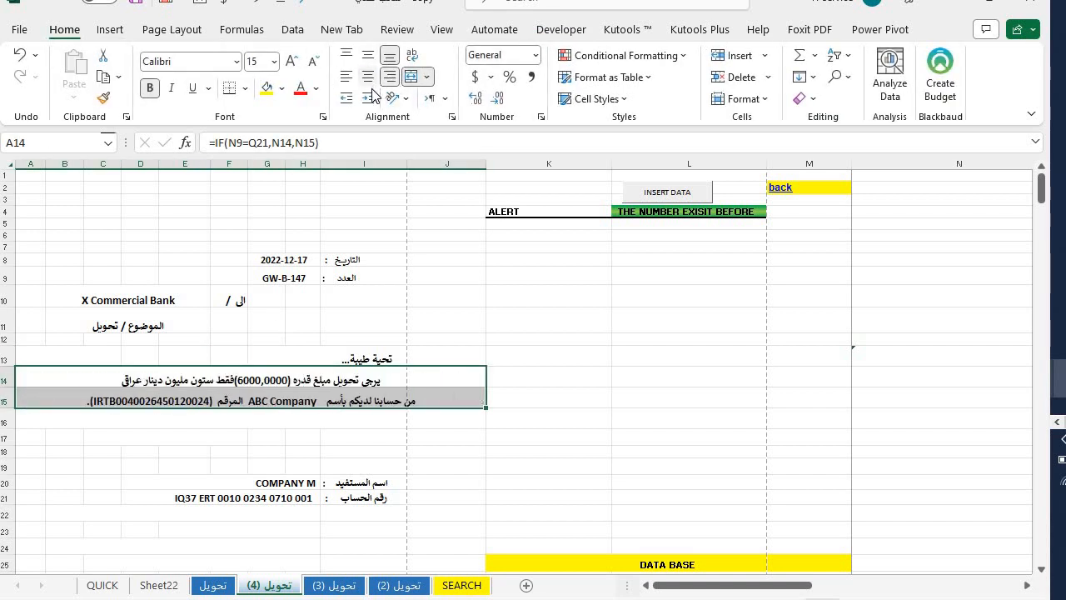
click(428, 298)
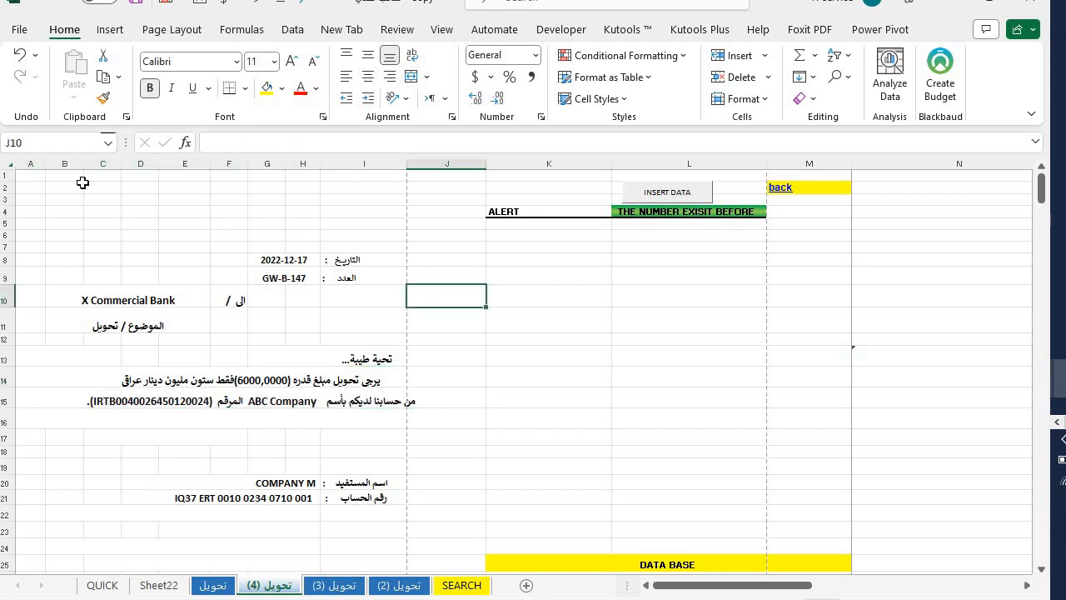
- Print-preview the letter from the File view, then reopen the data-entry form over rows 14–15
click(20, 31)
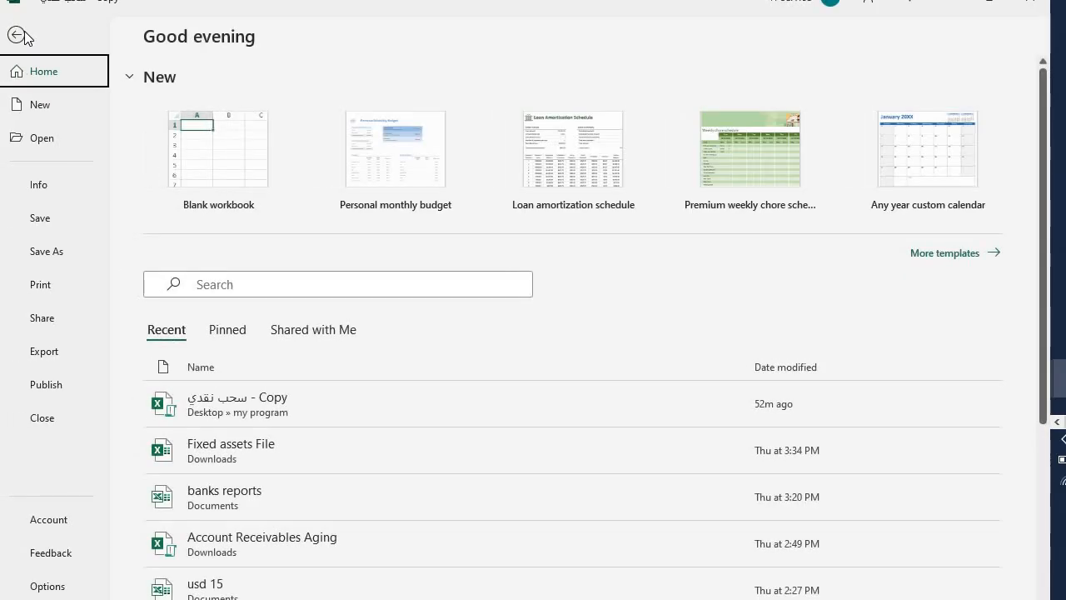
click(37, 287)
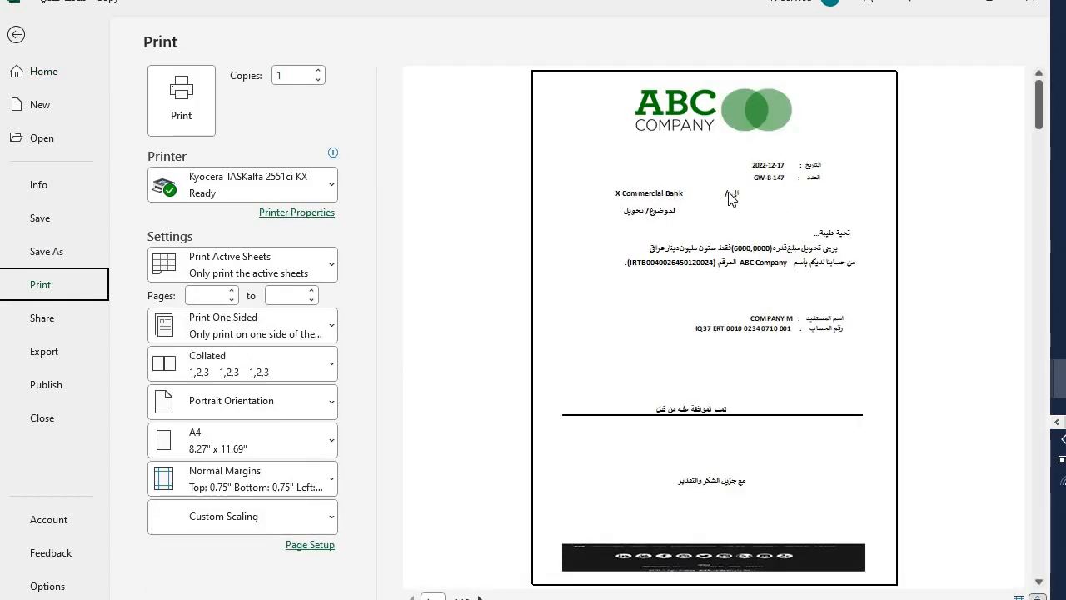
click(16, 35)
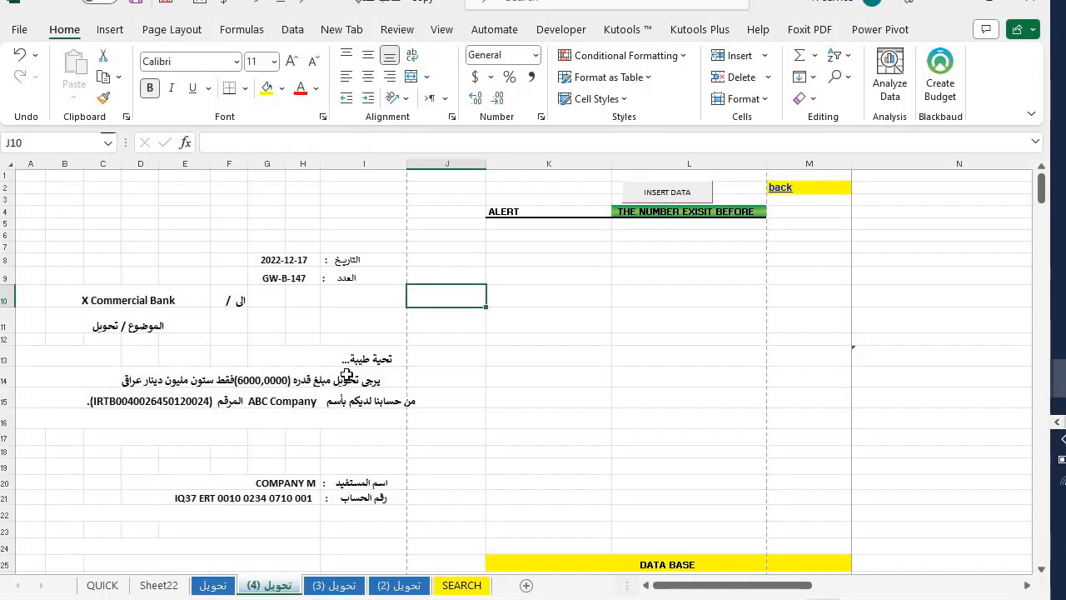
drag(346, 379, 343, 395)
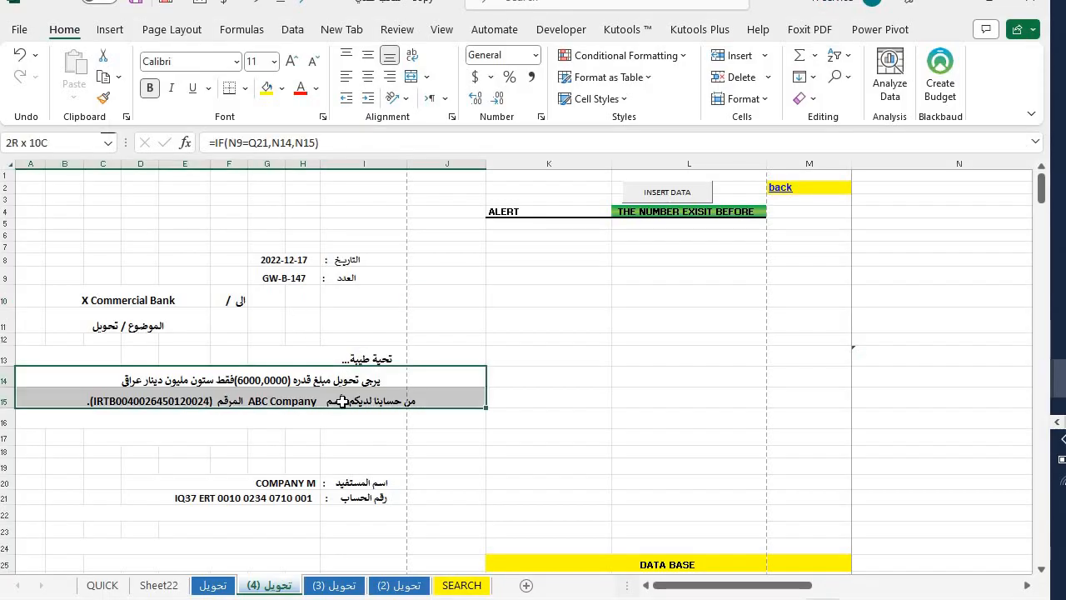
click(650, 193)
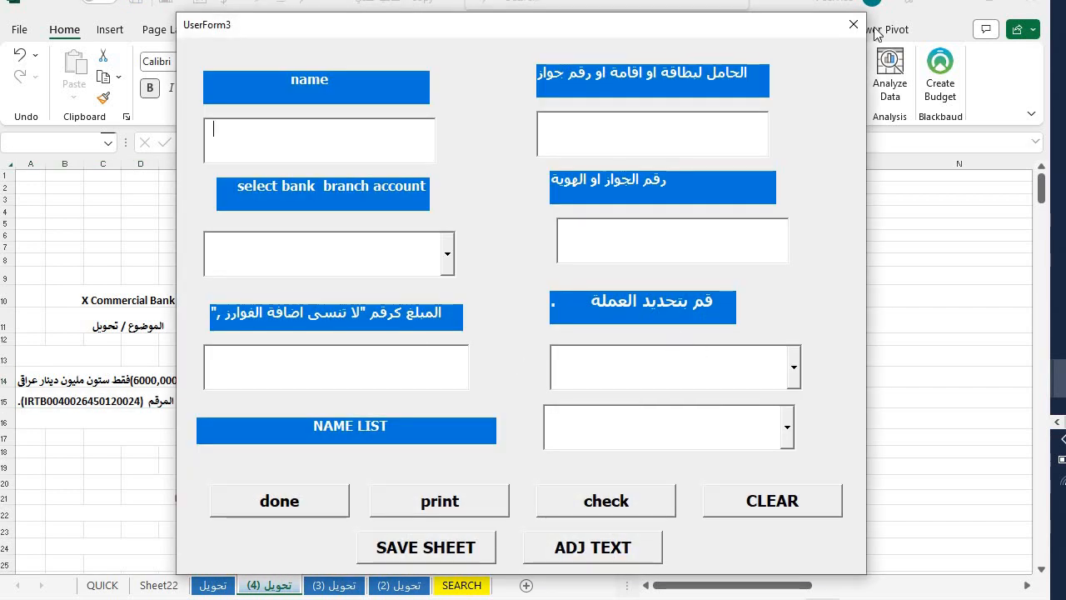
- Close the data-entry form and follow the back link in M2 to the QUICK sheet
click(853, 26)
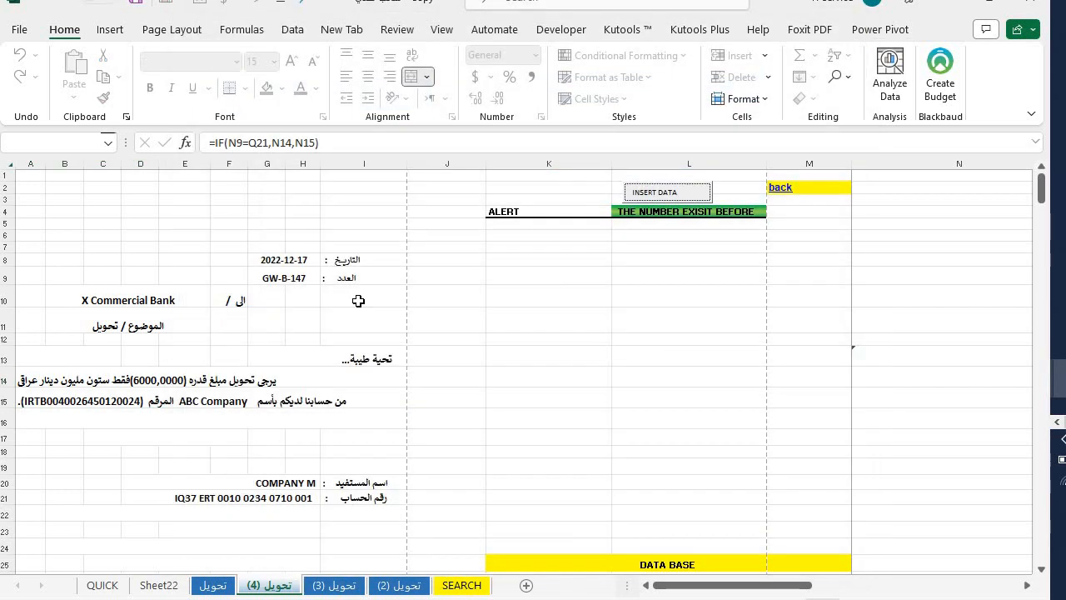
drag(358, 300, 347, 467)
click(509, 451)
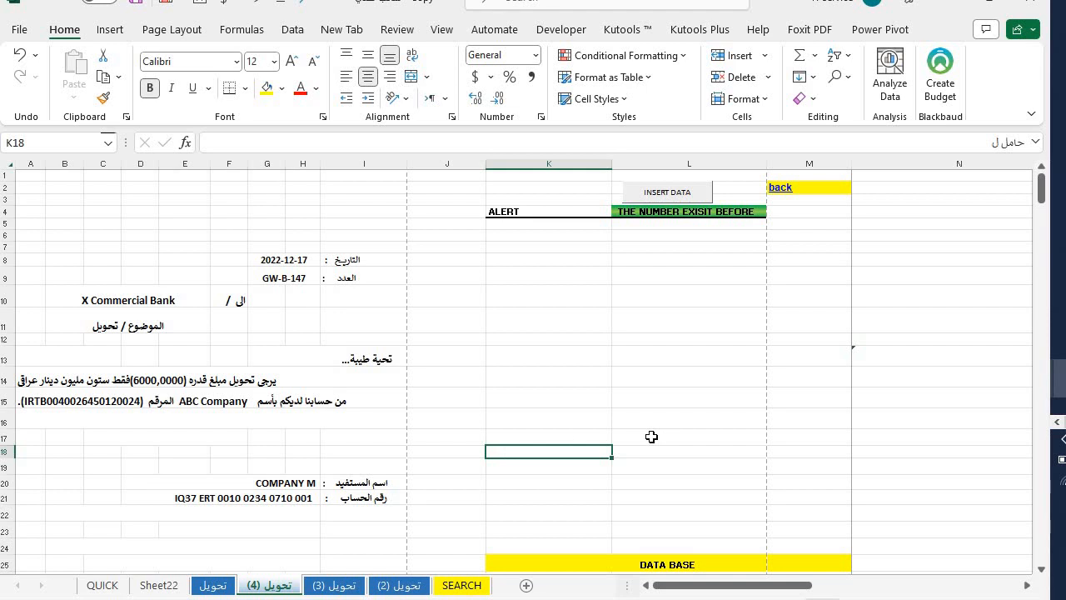
click(775, 187)
click(774, 187)
- Set the SEARCH sheet's F3 lookup to تحويل (4), then return to QUICK
click(575, 220)
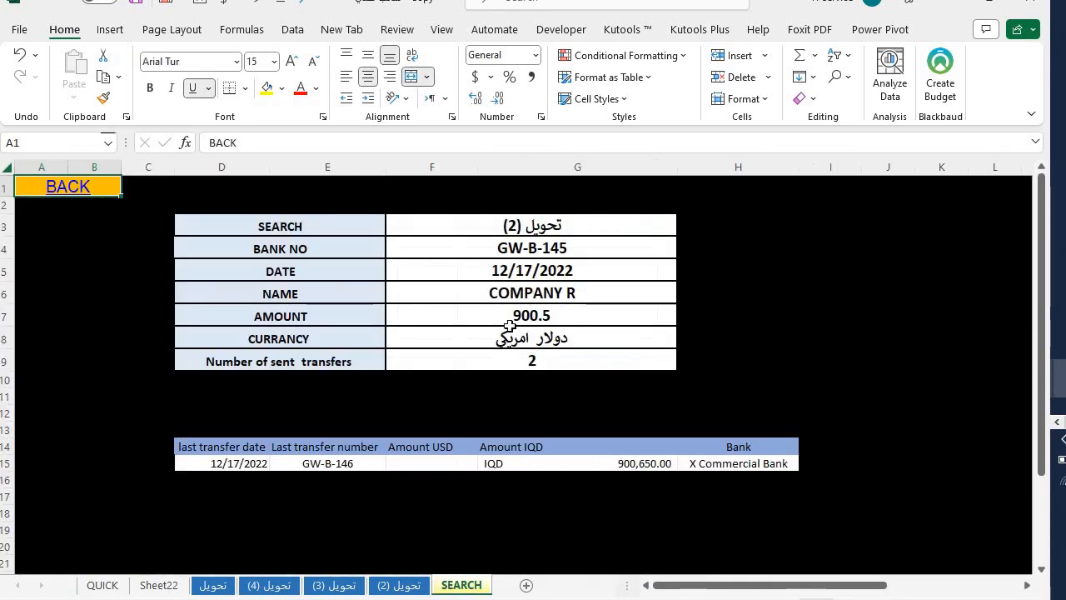
click(538, 223)
click(684, 228)
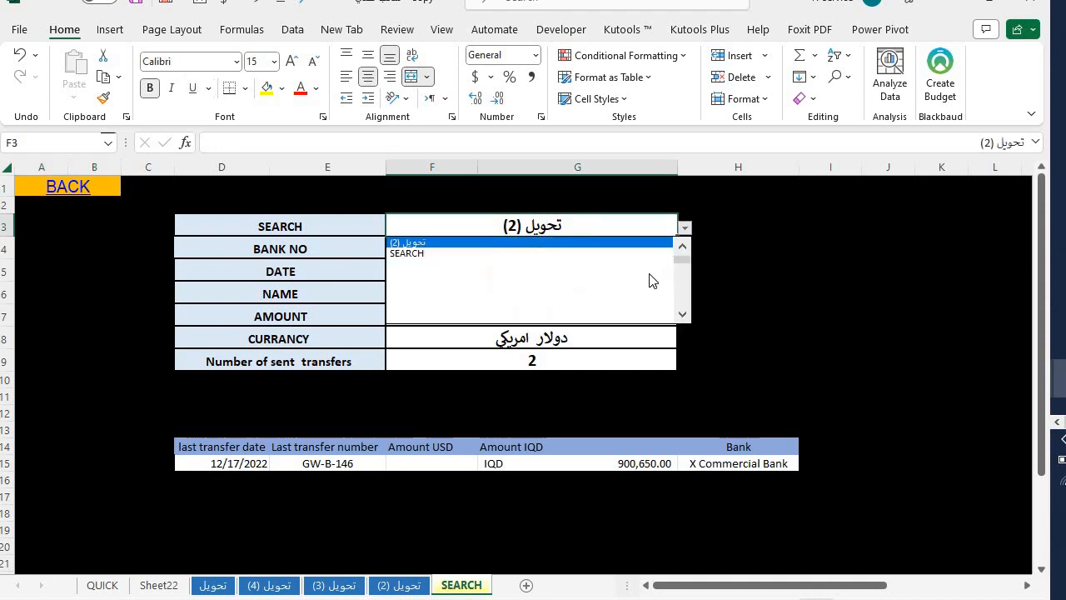
click(683, 248)
click(683, 248)
scroll(559, 274, up, 2)
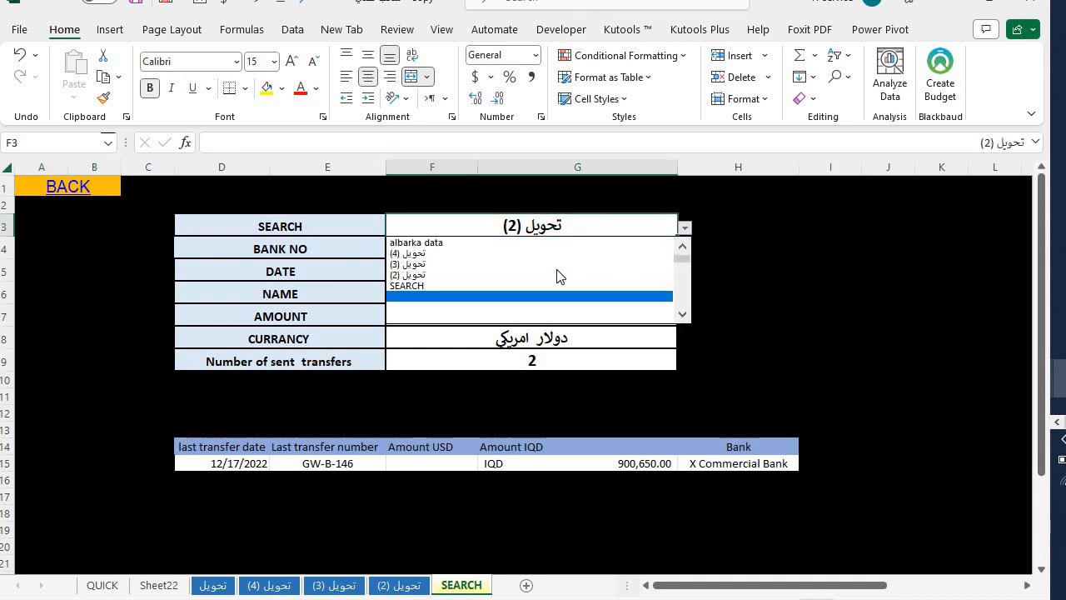
click(515, 254)
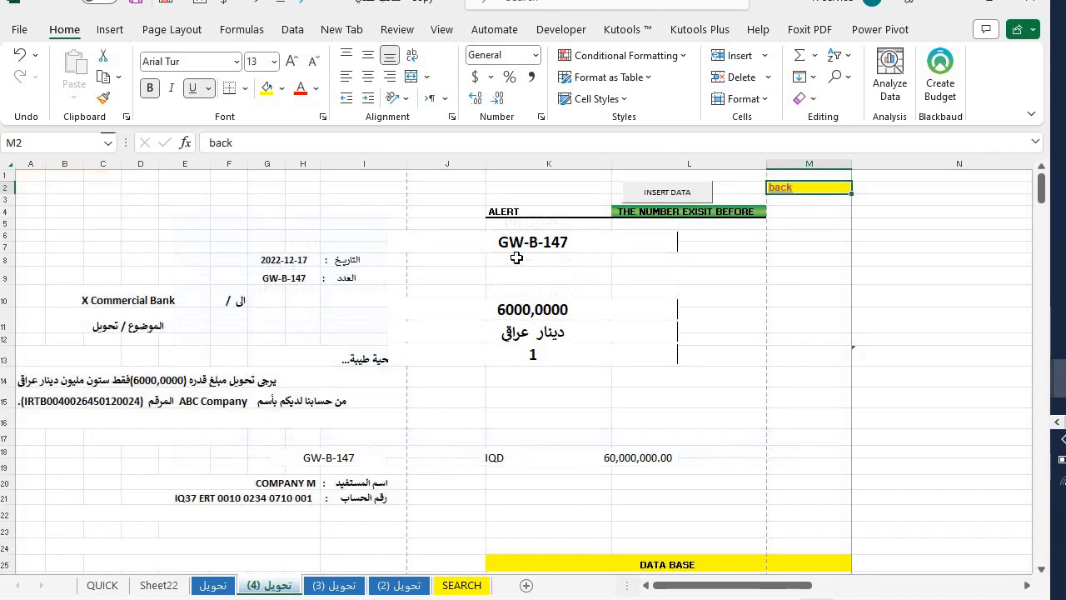
click(787, 189)
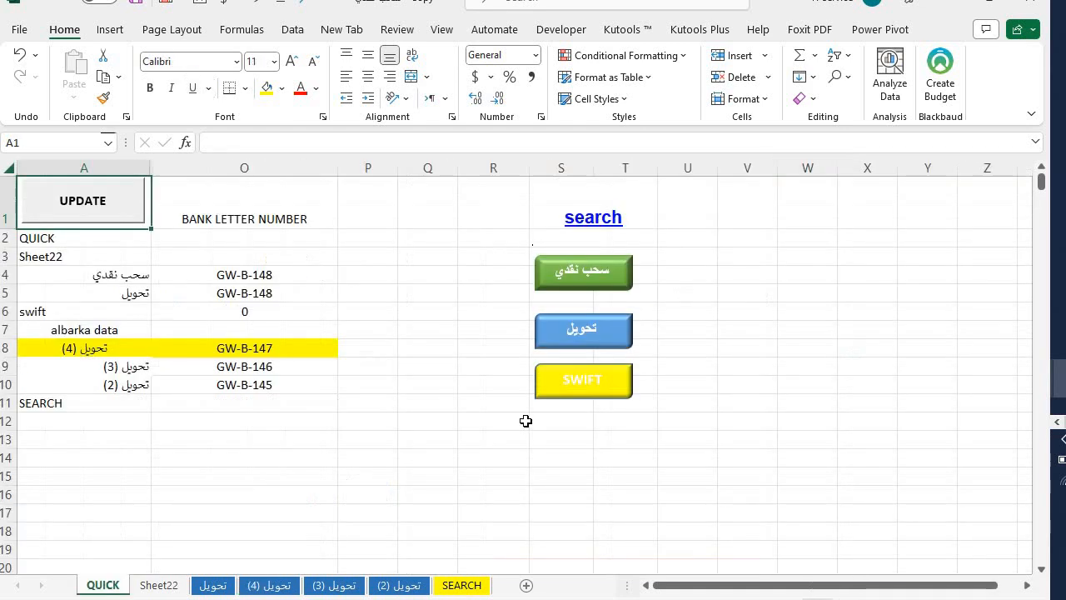
- Visit the SEARCH sheet, then the تحويل (4) letter, opening and closing its data-entry form
click(593, 217)
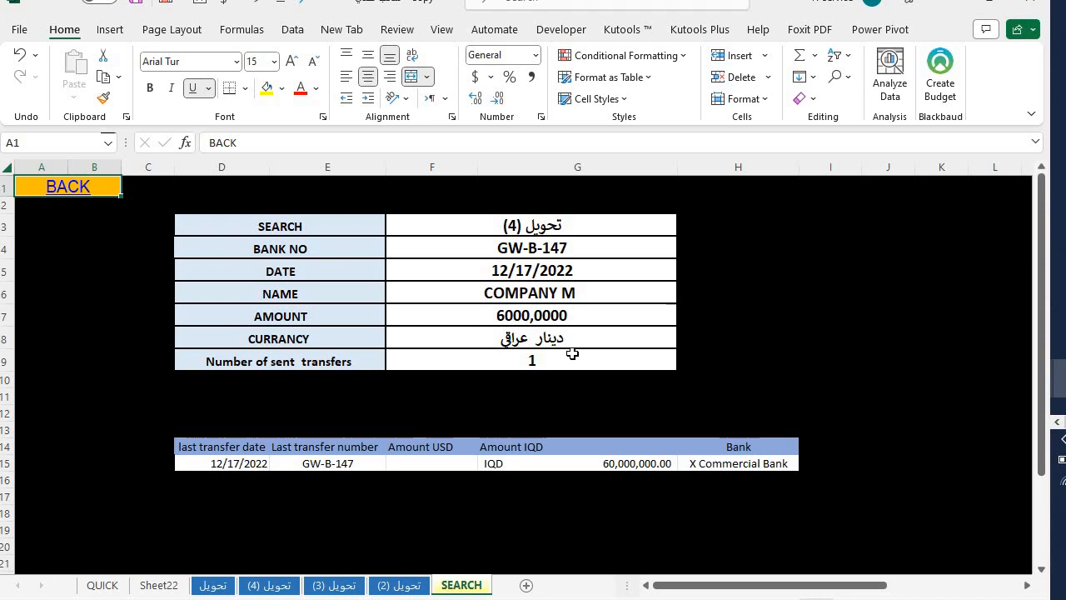
click(54, 190)
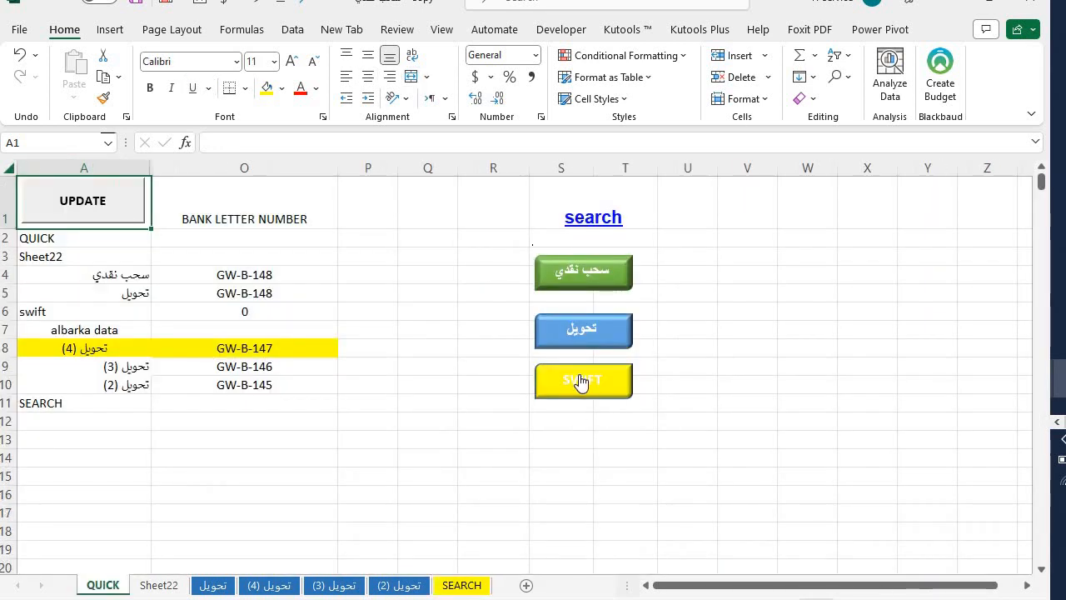
click(260, 585)
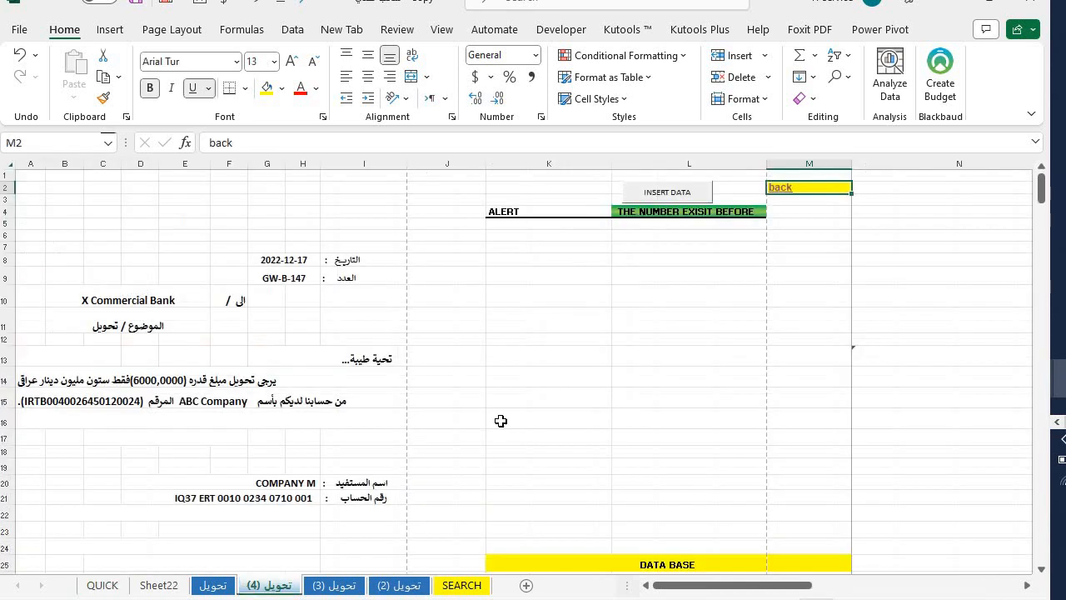
click(668, 194)
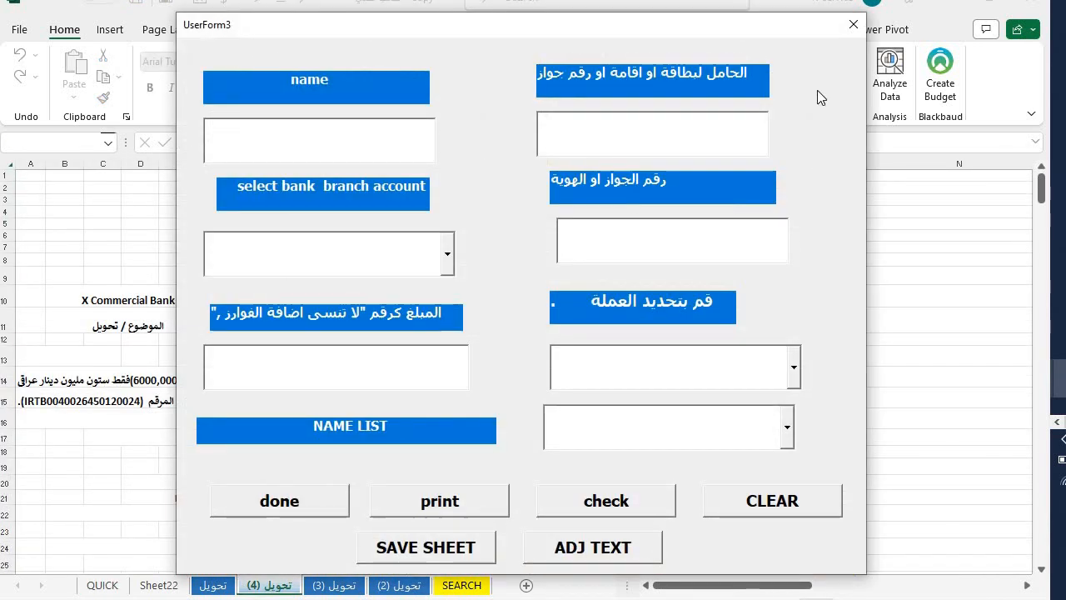
click(854, 25)
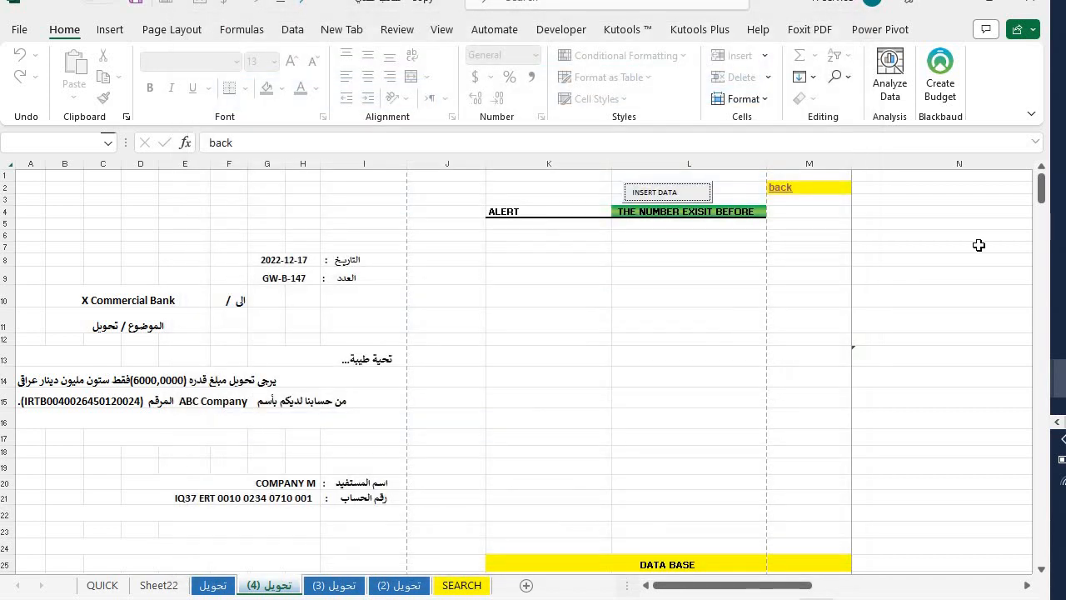
mouse_move(1041, 200)
mouse_down()
mouse_move(1028, 231)
mouse_move(1030, 182)
mouse_up()
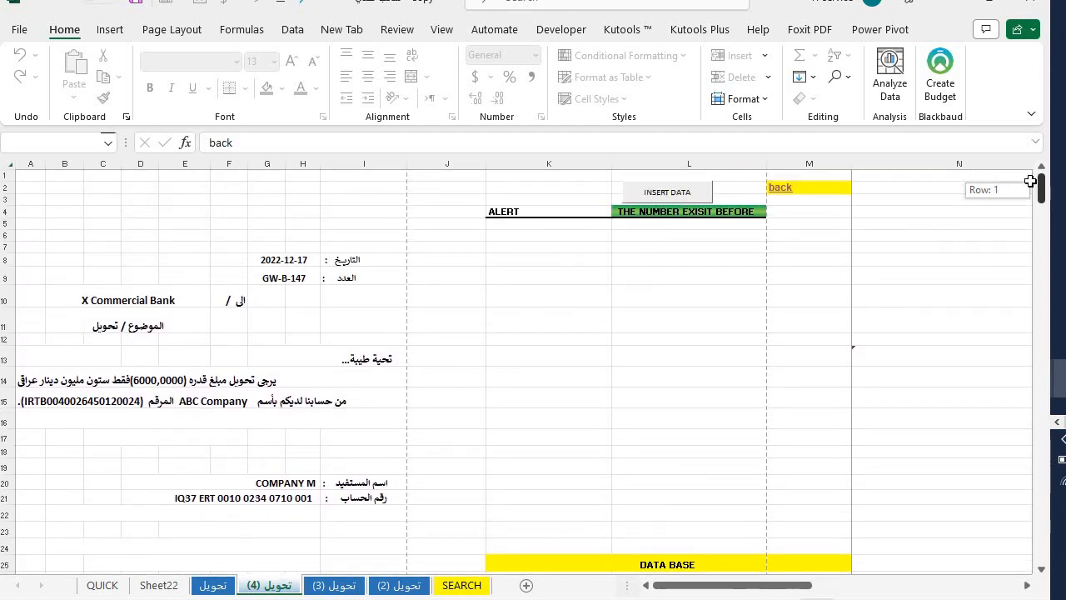
- Return via QUICK to the SEARCH sheet showing GW-B-147 for COMPANY M, IQD 60,000,000
click(777, 190)
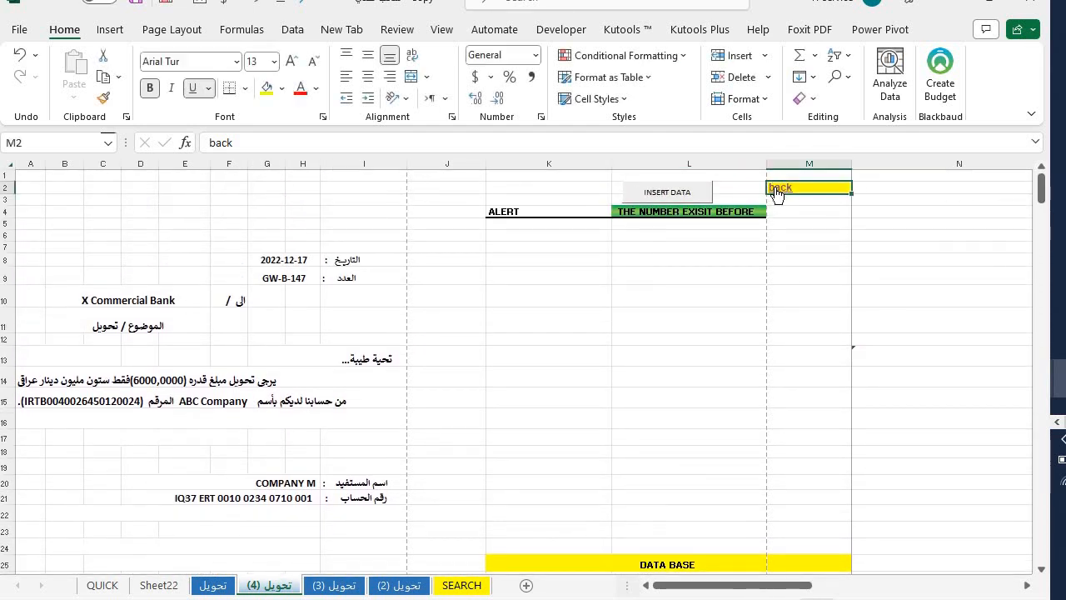
click(776, 190)
click(594, 217)
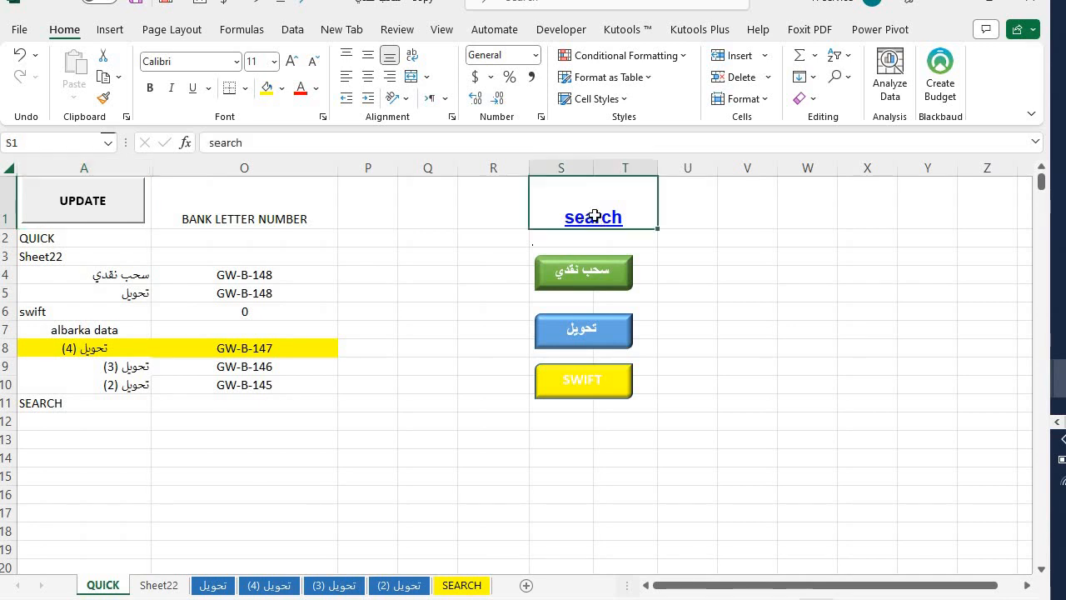
click(594, 217)
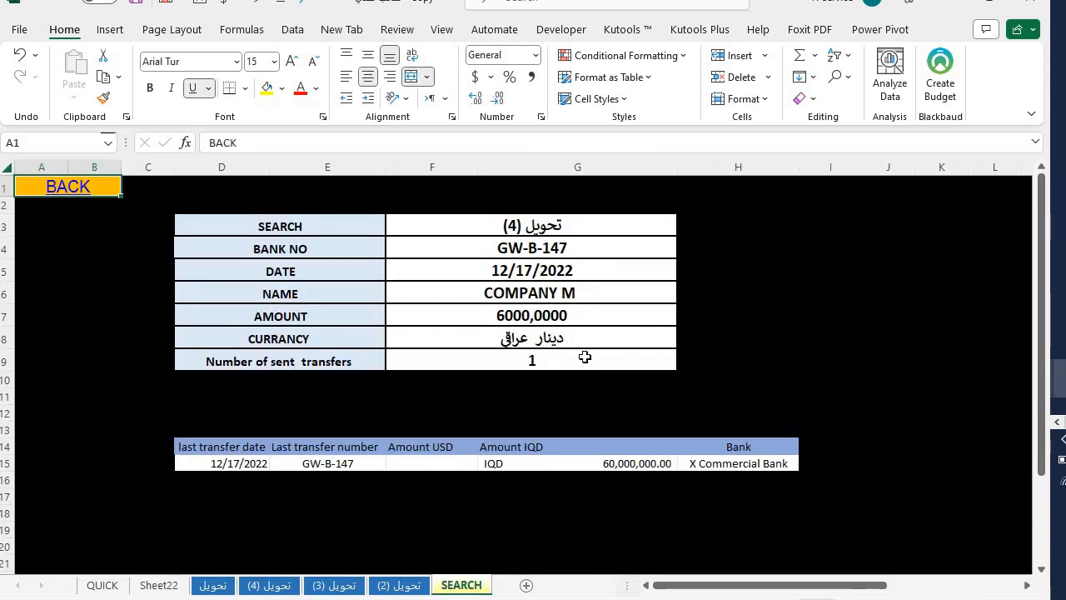
drag(255, 376, 612, 431)
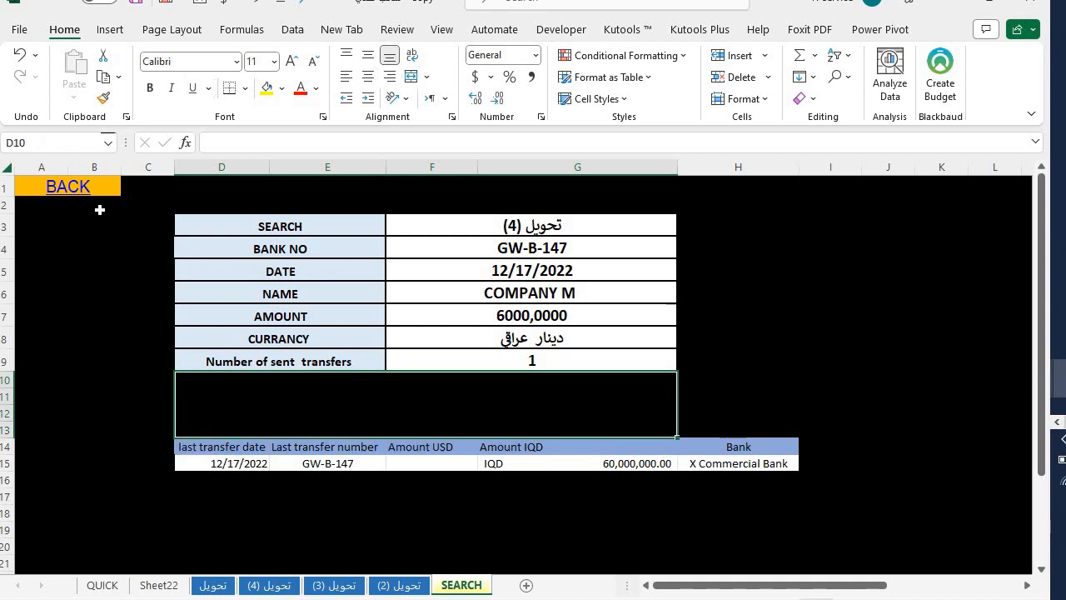
click(55, 190)
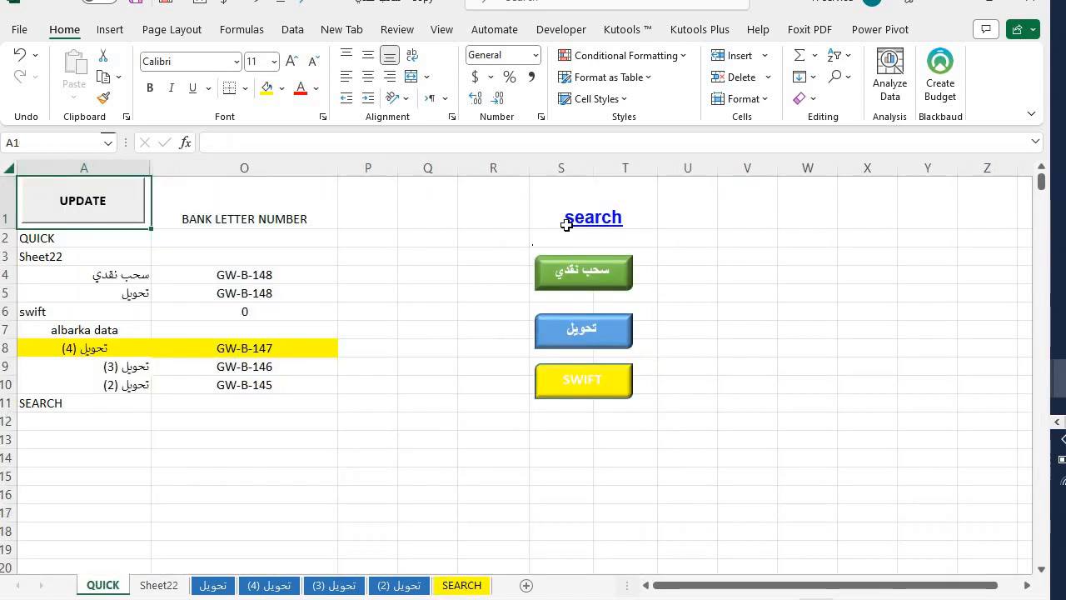
click(590, 219)
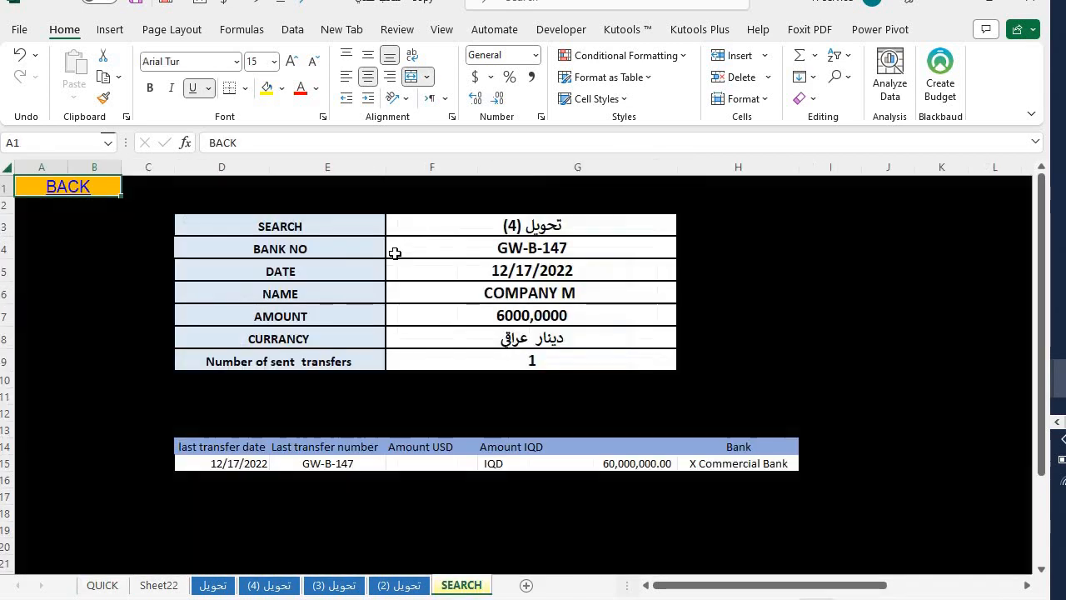
click(228, 585)
- Check the A14 and A15 amount-line formulas on letter GW-B-148, then bring up its empty data-entry form
click(417, 380)
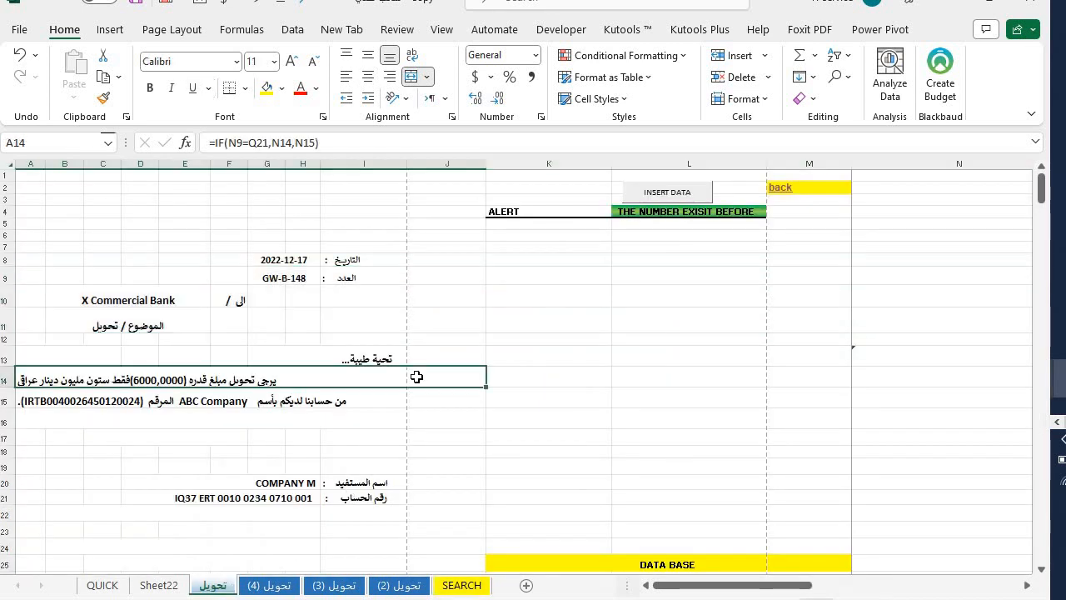
click(356, 401)
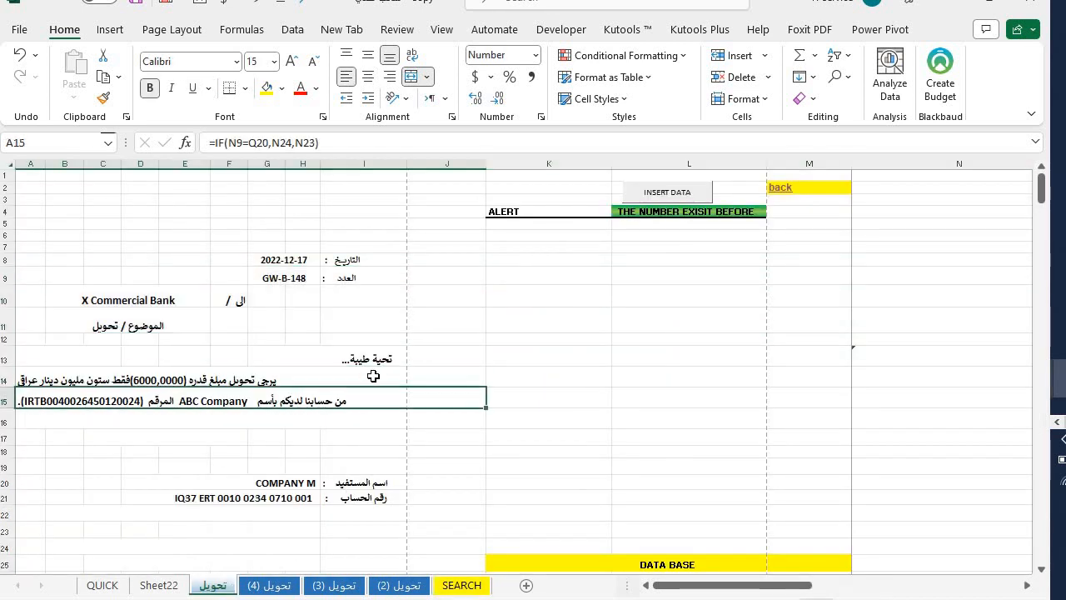
click(374, 377)
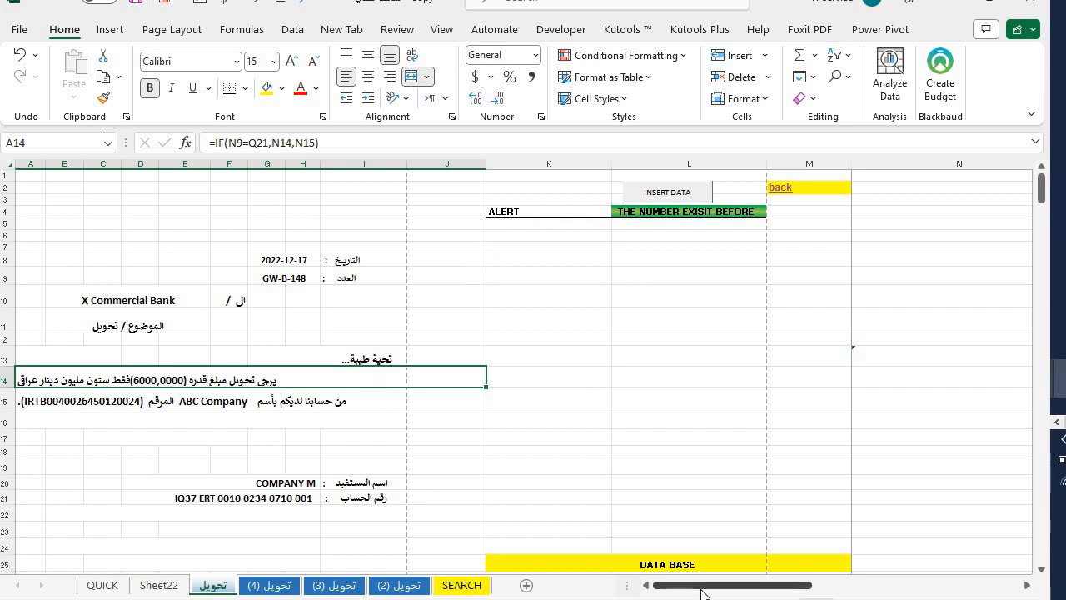
drag(702, 588, 637, 577)
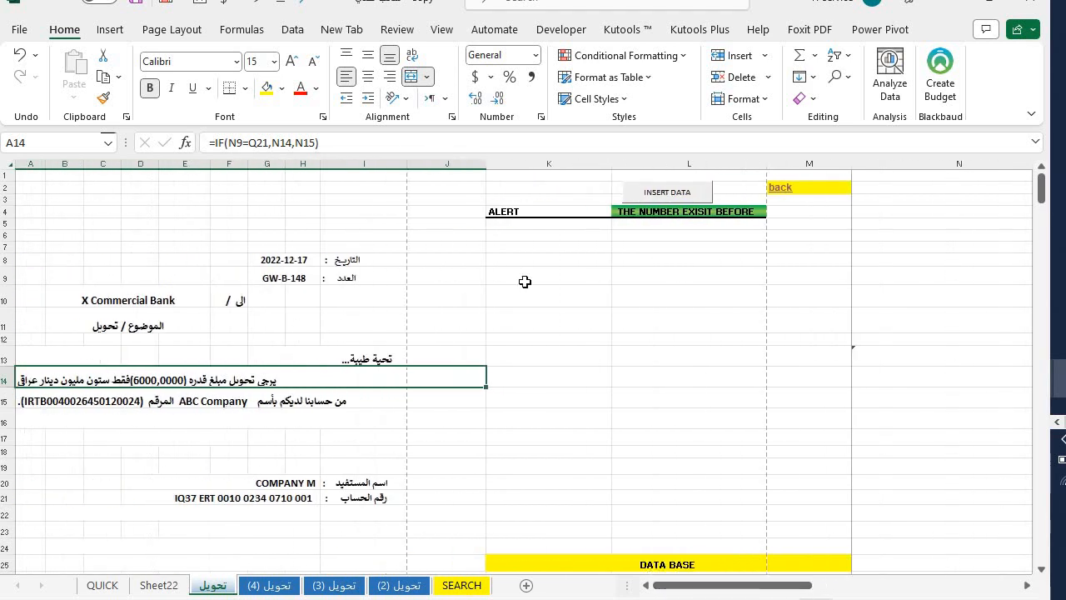
click(670, 196)
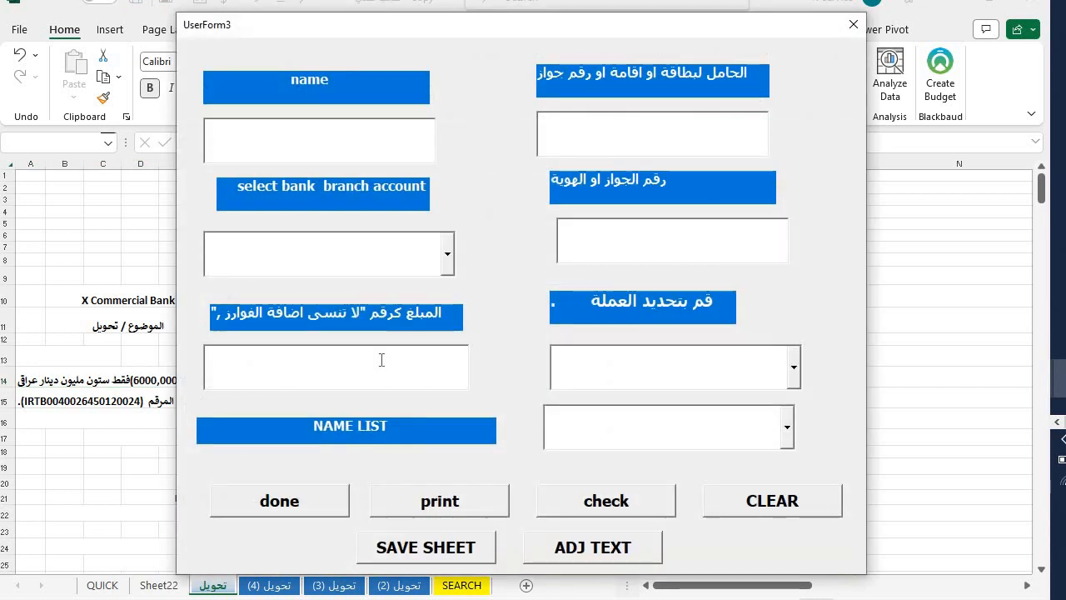
- Enter 6000,000 as the transfer amount in the form and submit it
click(381, 360)
text(6000)
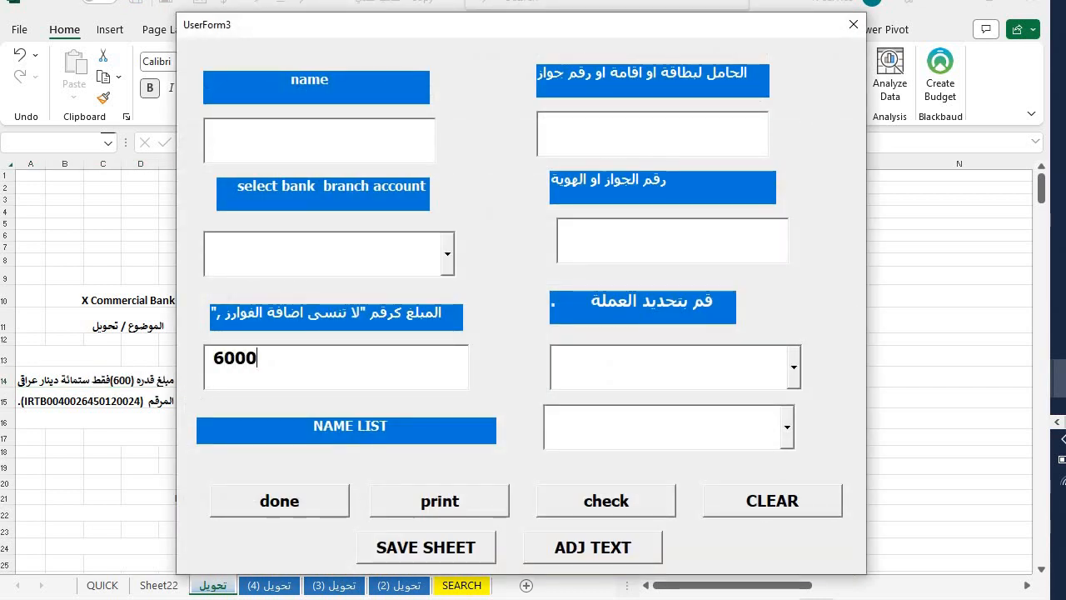
text(,000)
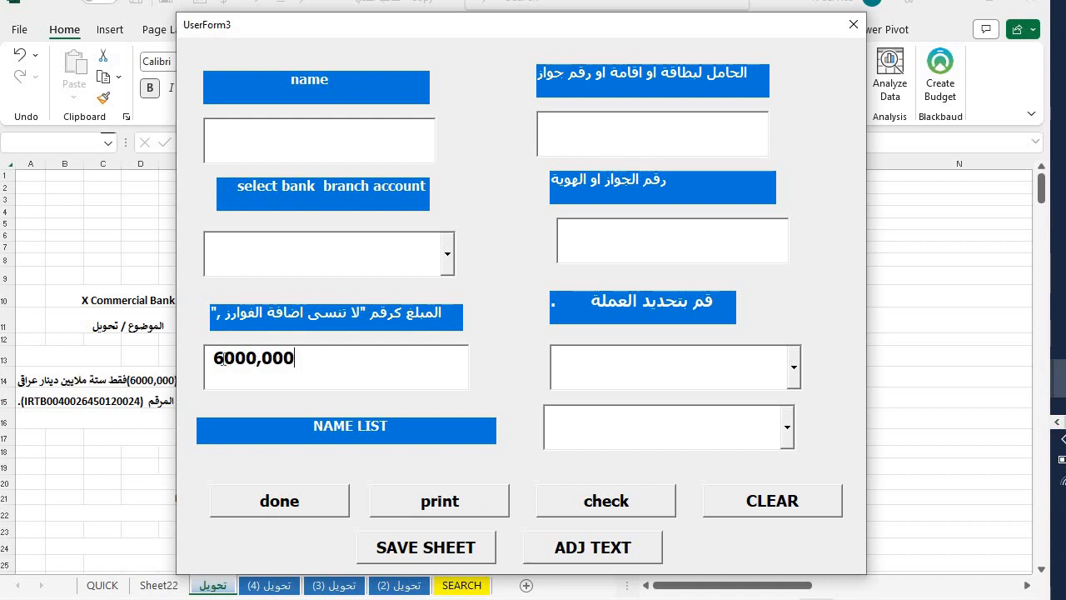
text(,)
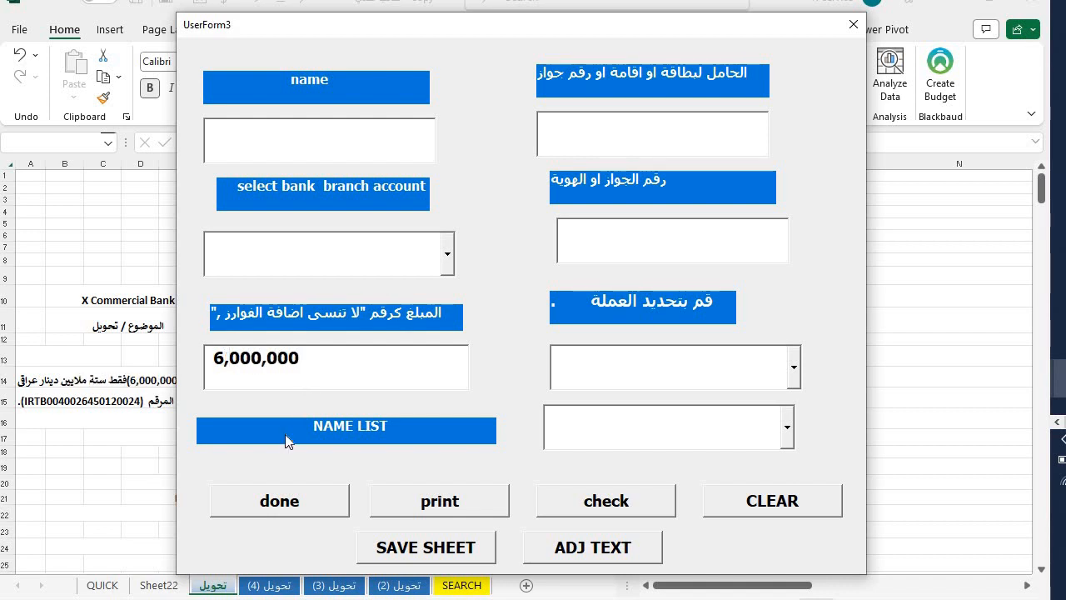
click(252, 513)
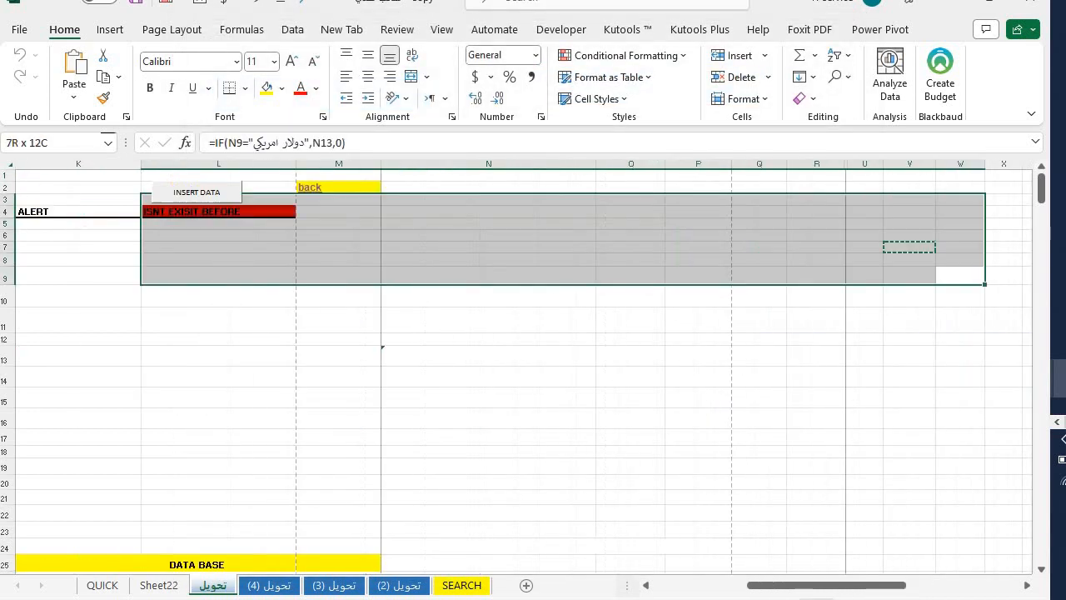
- Check the letter-number formula in G9, then switch to the Sheet22 database sheet
click(560, 381)
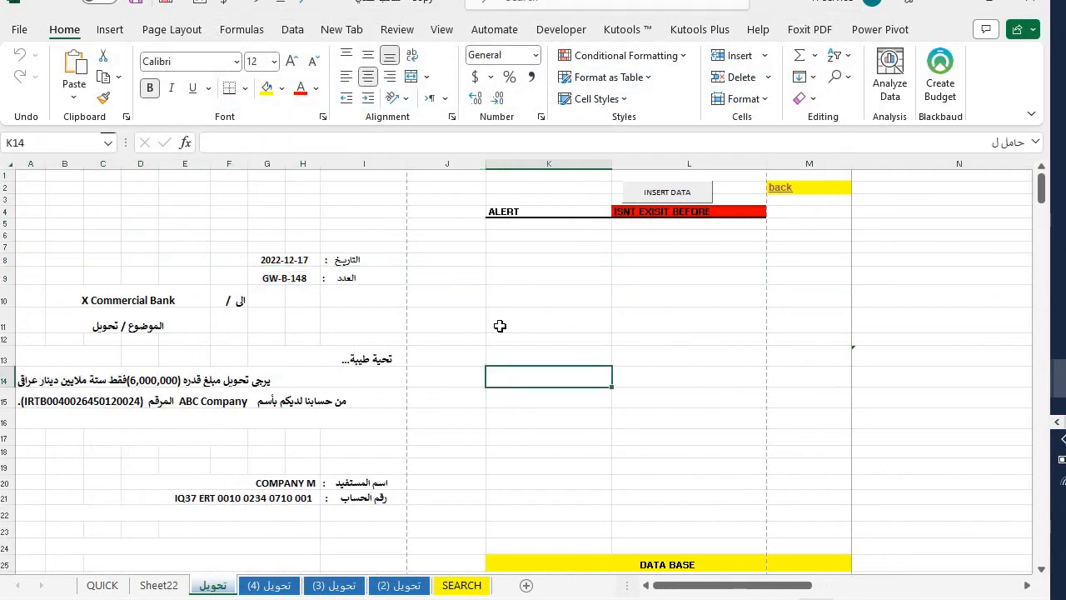
click(299, 277)
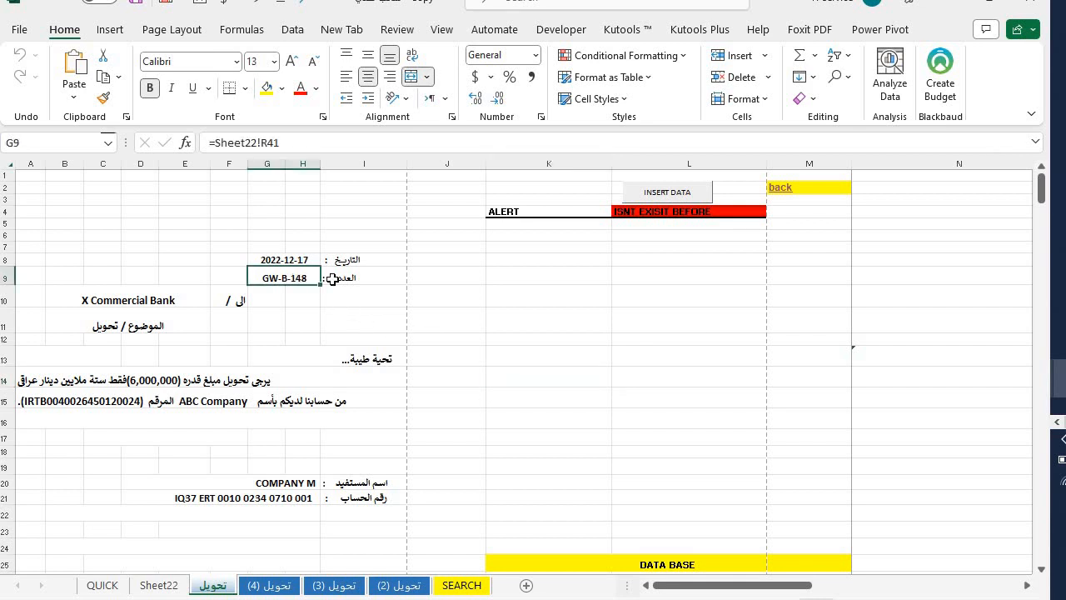
click(452, 314)
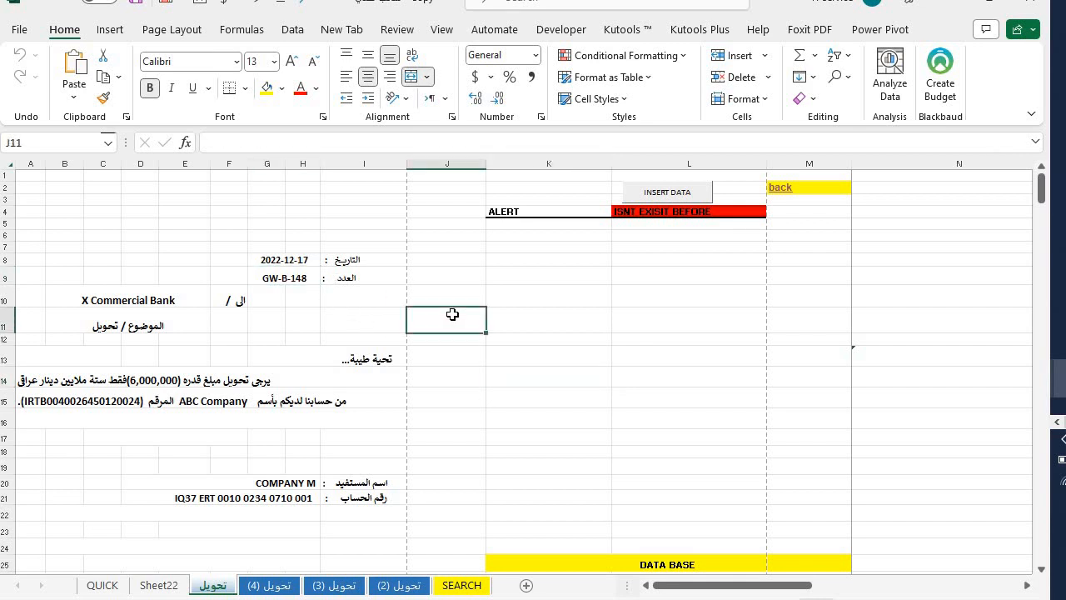
click(158, 585)
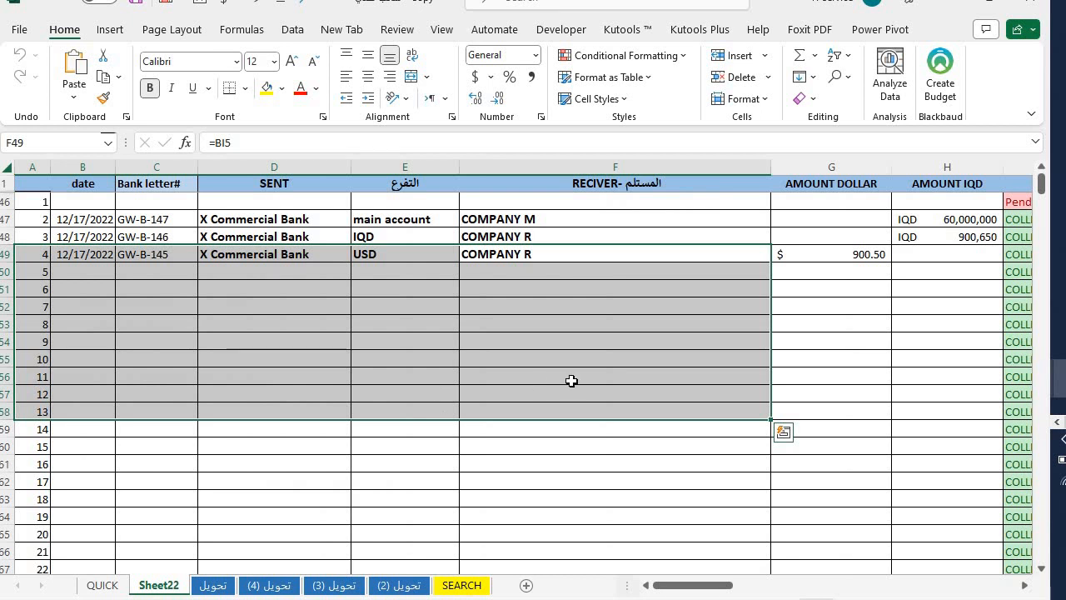
- Select and review the logged transfer rows GW-B-147, GW-B-146 and GW-B-145 in Sheet22
click(570, 381)
drag(88, 218, 954, 258)
click(806, 318)
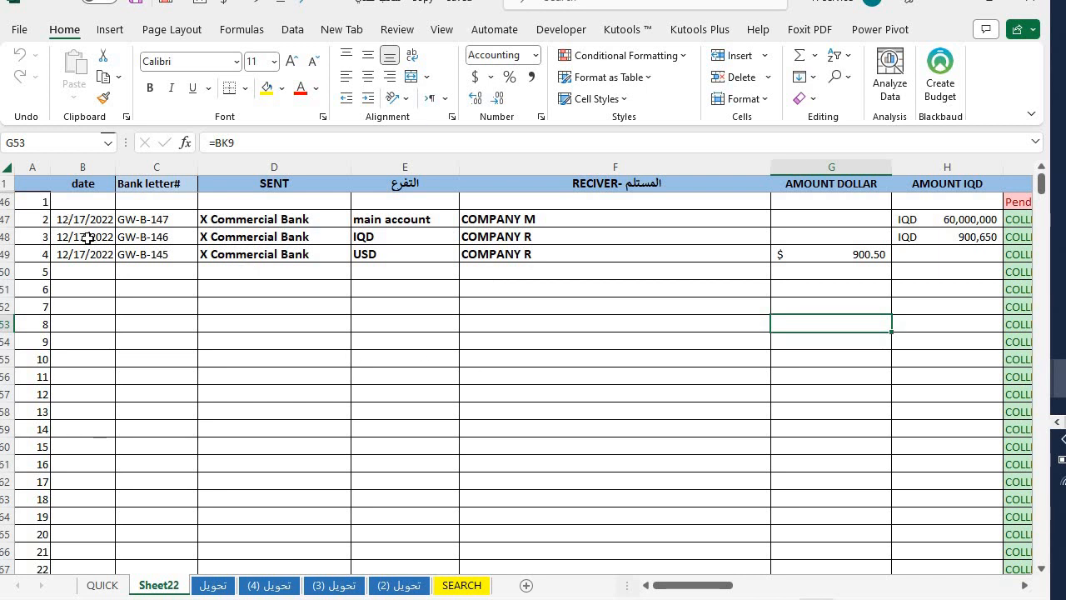
drag(84, 219, 992, 454)
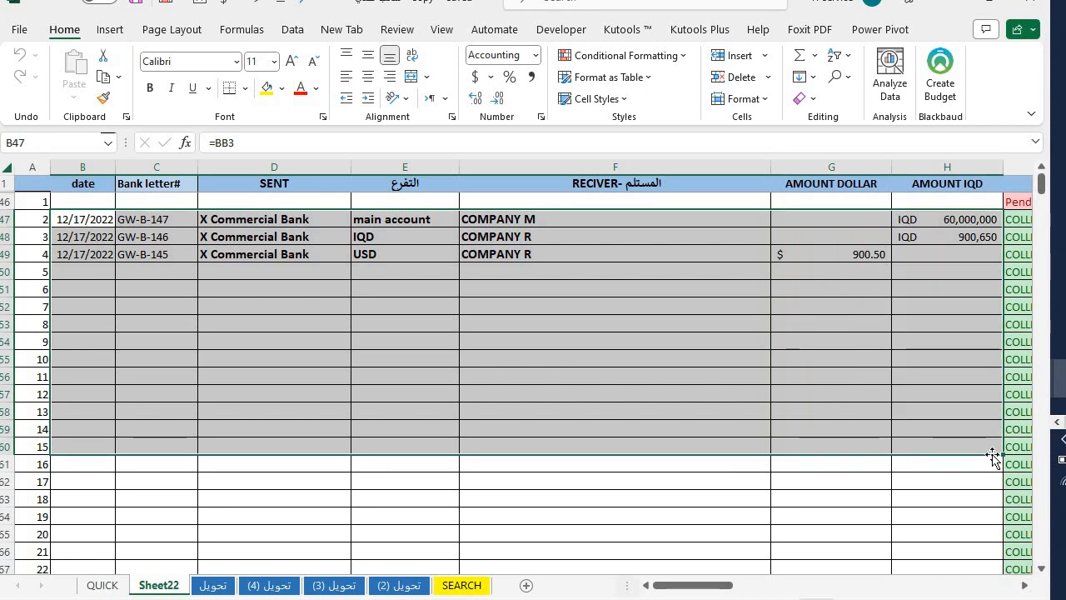
click(395, 370)
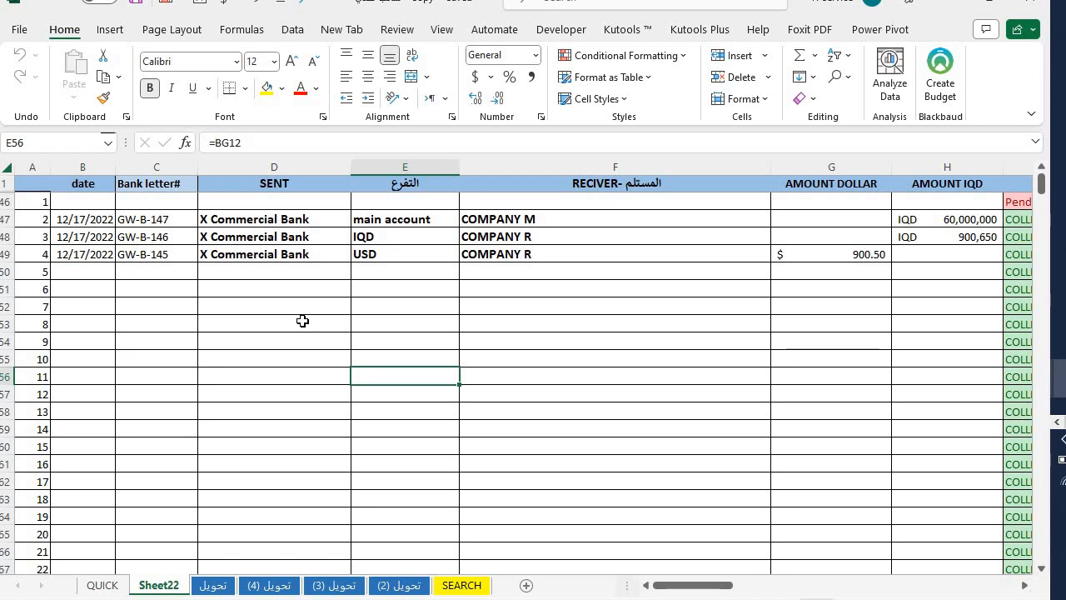
- Look through the Insert > Tables options and Data commands, then bring up the Developer commands
click(111, 30)
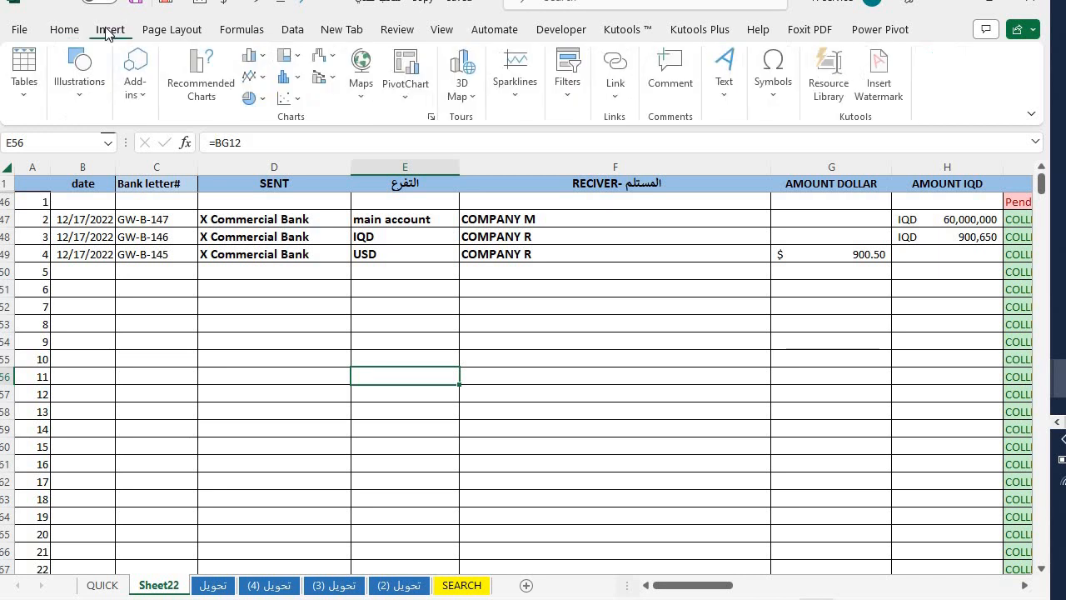
click(33, 98)
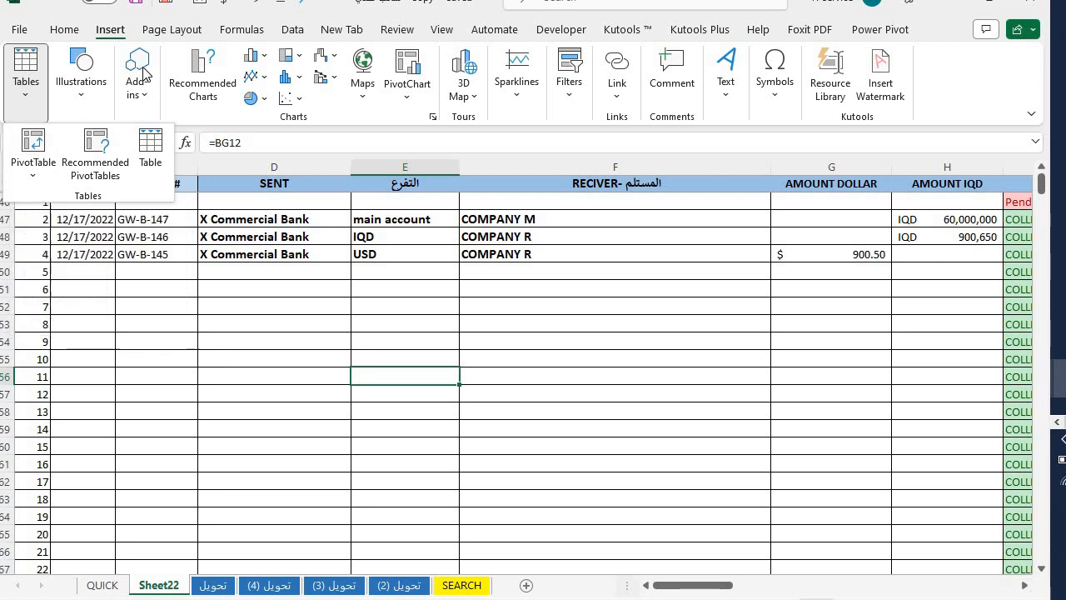
click(295, 33)
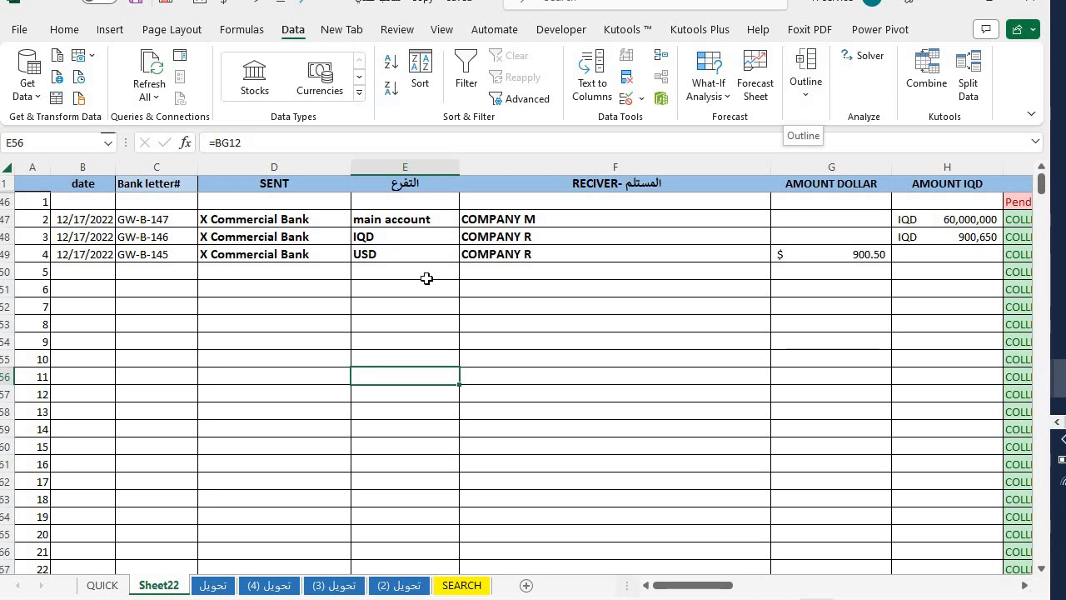
click(389, 314)
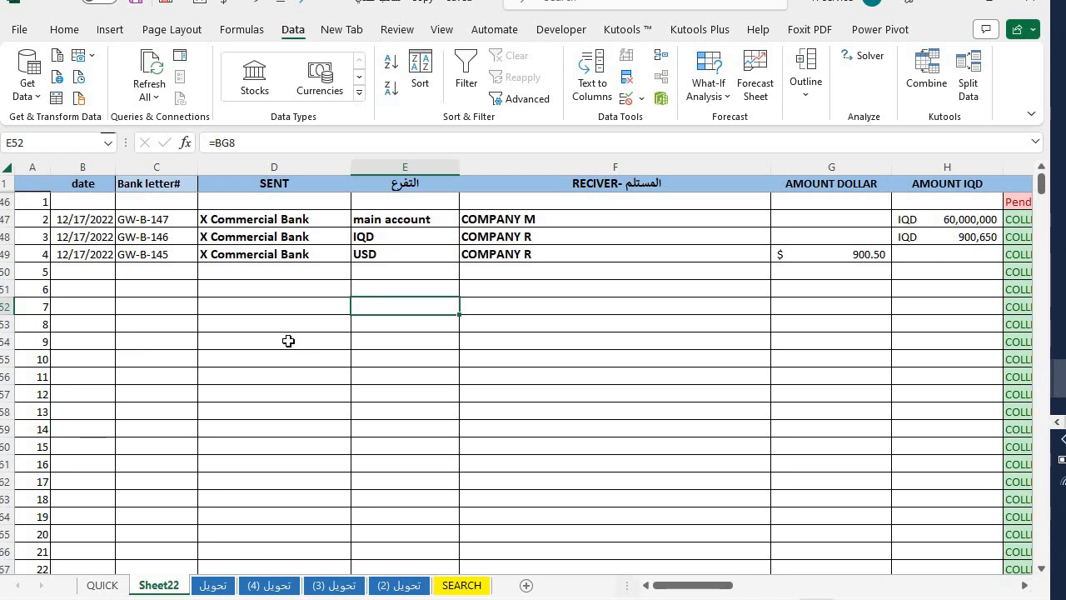
click(575, 30)
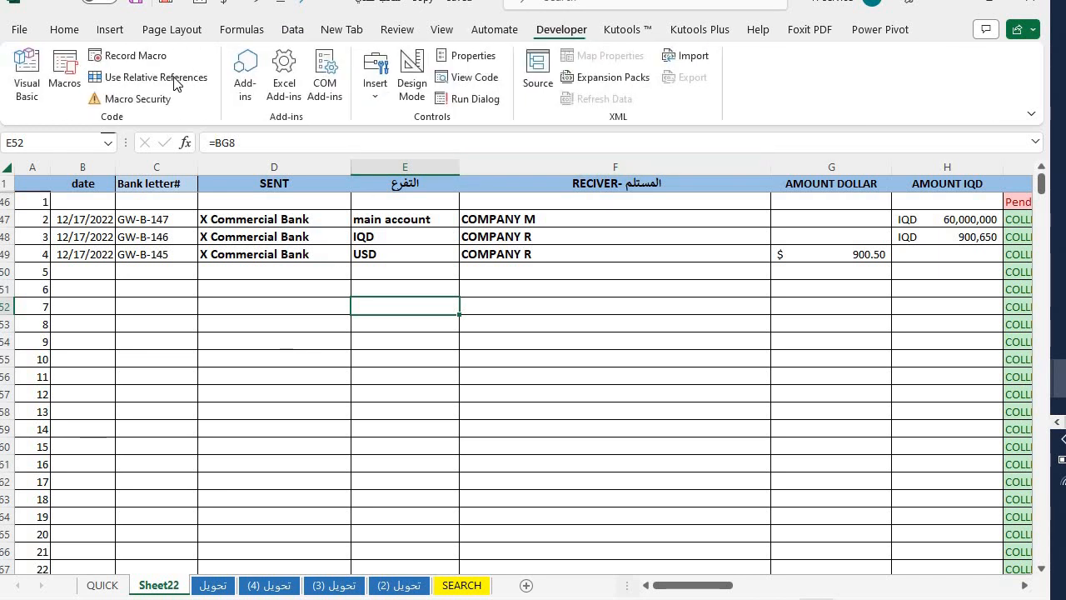
- Open the Visual Basic Editor and review UserForm3's design and UserForm4's design and code
click(27, 74)
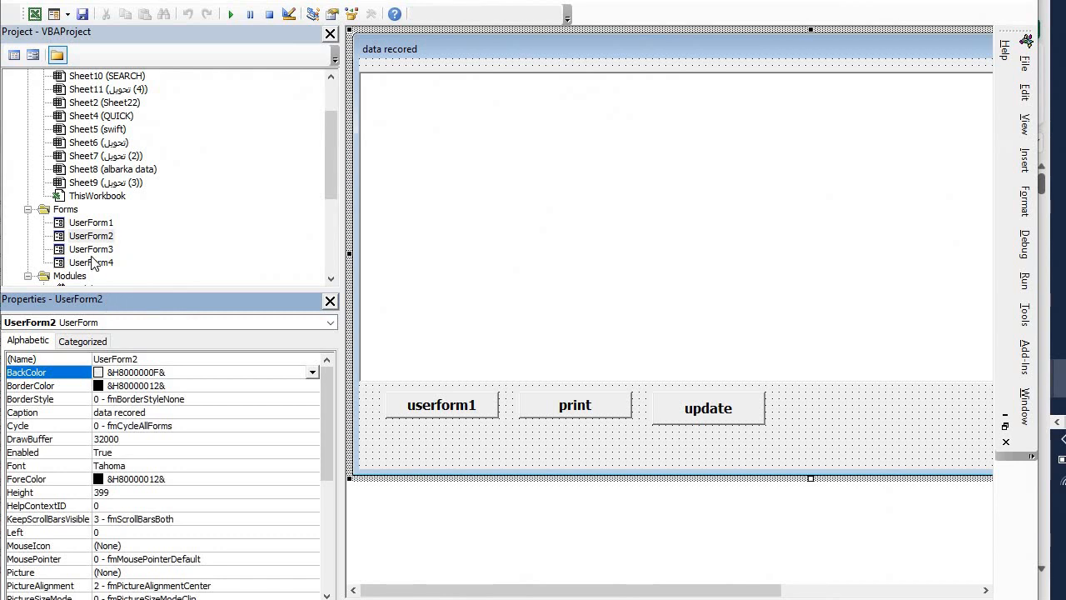
double_click(92, 250)
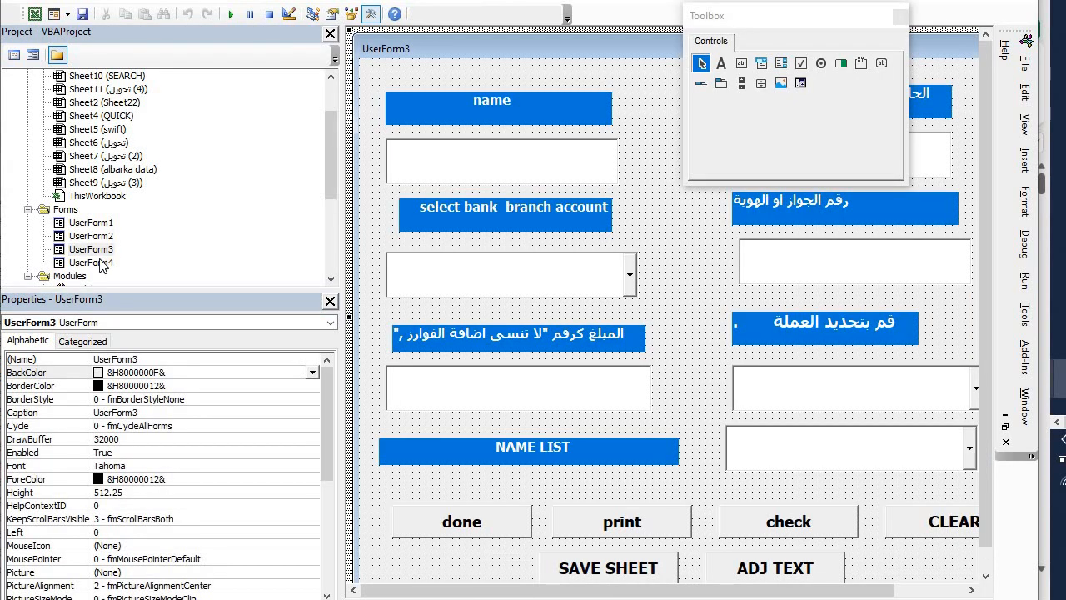
double_click(92, 263)
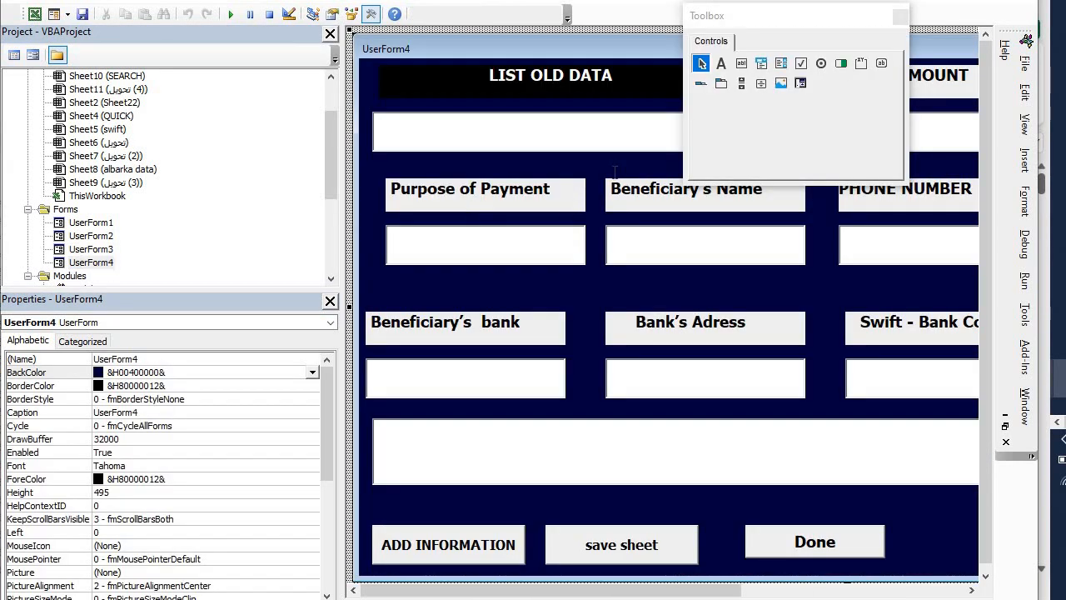
double_click(614, 169)
drag(630, 562, 666, 45)
click(658, 298)
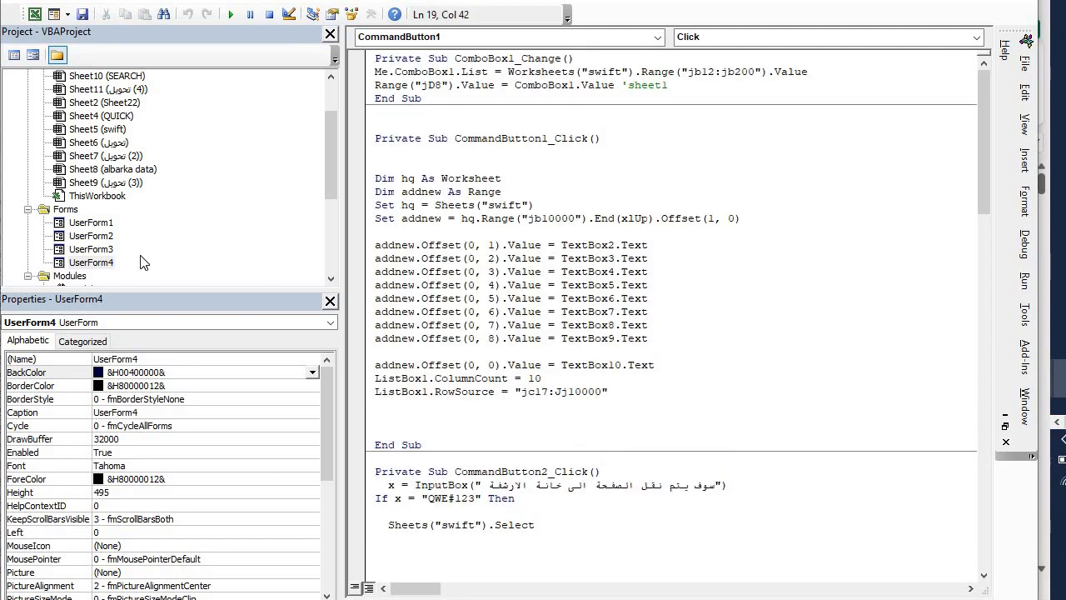
- Review the code of UserForm2's list box and UserForm1's ComboBox3, then open Module1's NoToTxt function
double_click(92, 237)
double_click(592, 154)
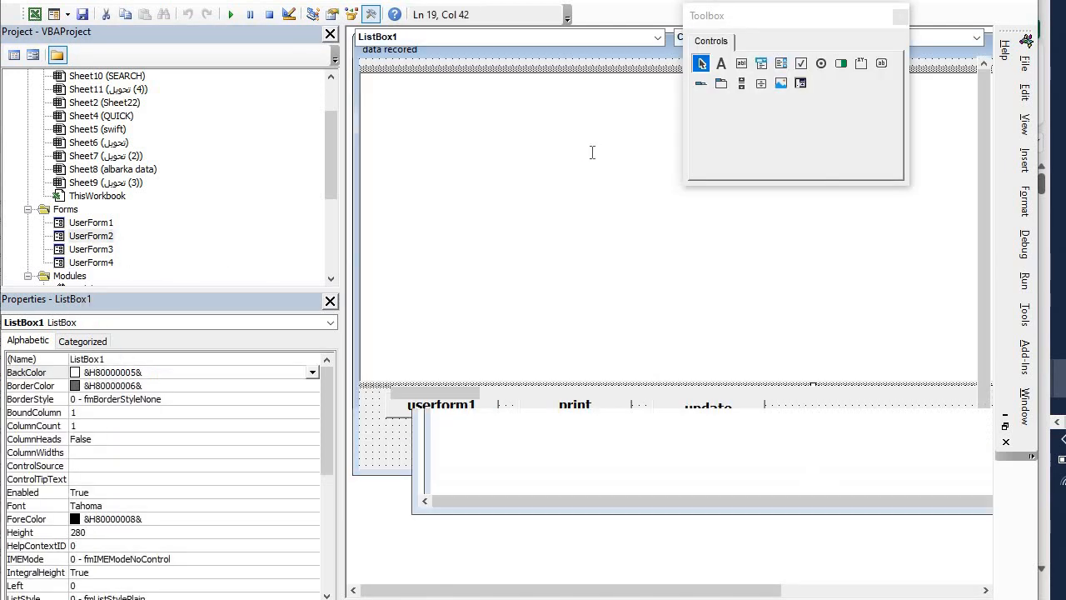
drag(596, 301, 488, 29)
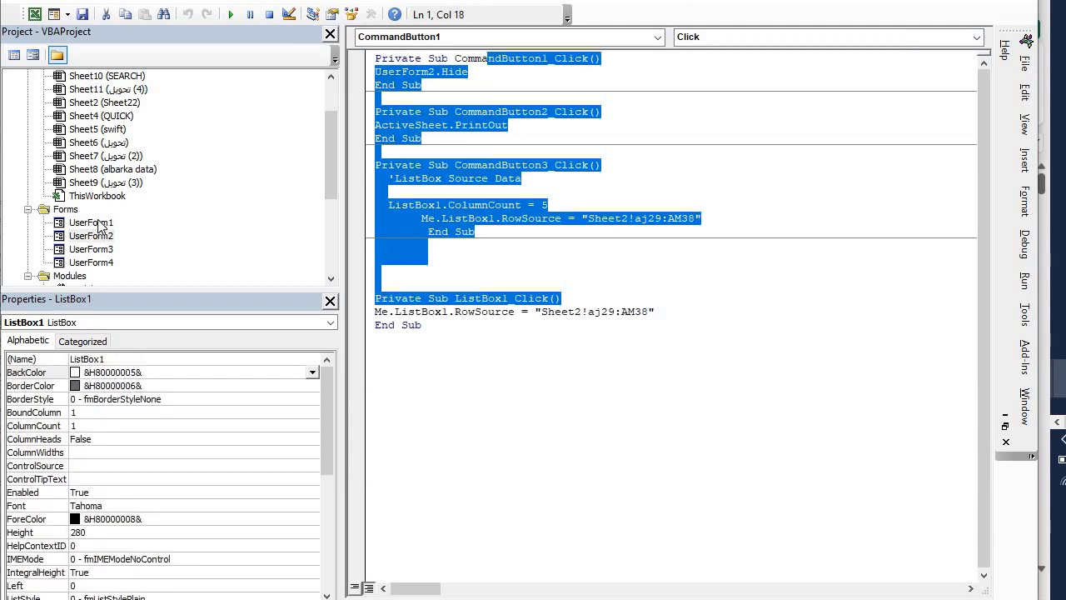
double_click(93, 222)
double_click(535, 258)
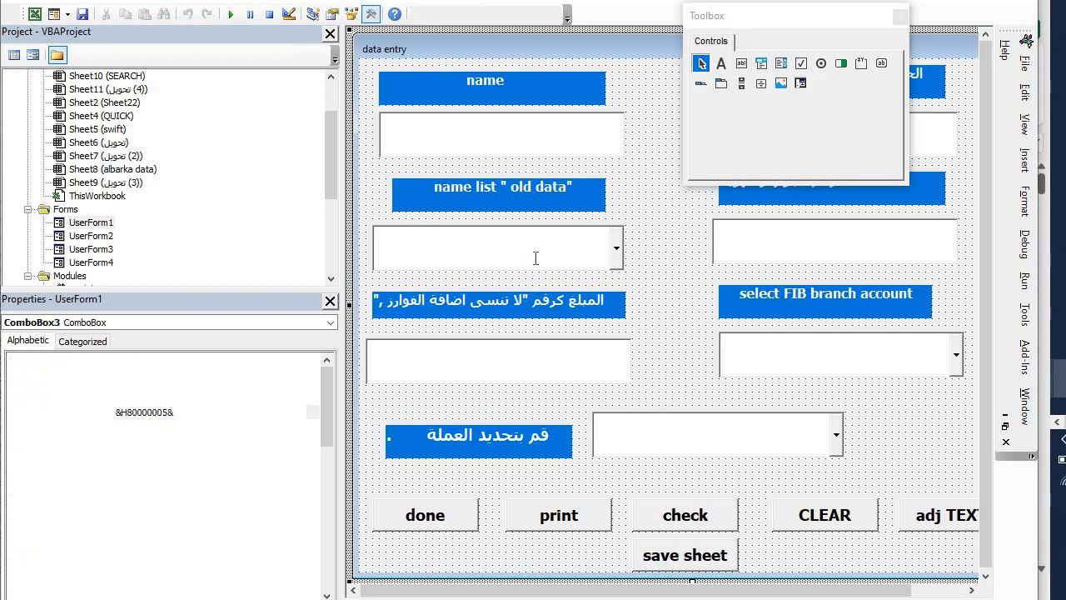
drag(656, 517, 308, 207)
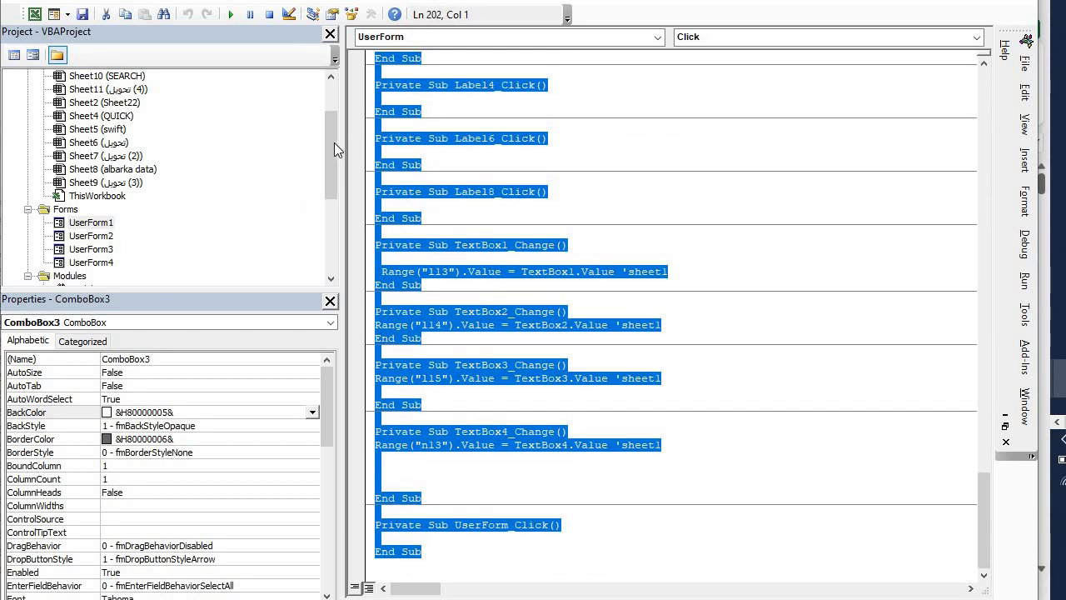
drag(334, 148, 334, 203)
double_click(83, 158)
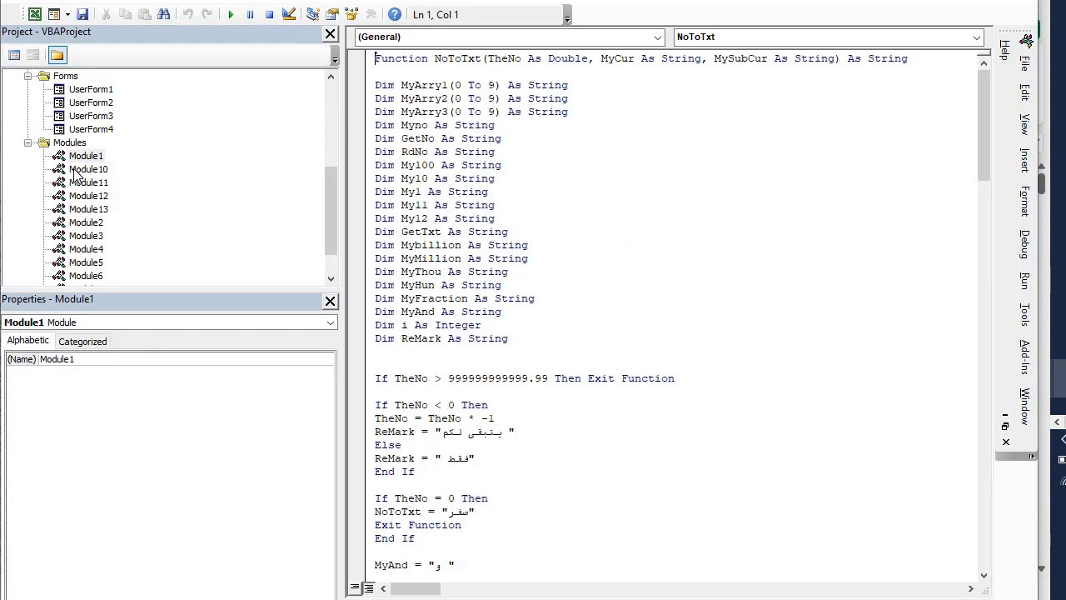
- Browse the recorded macros in Module10, Module11, Module7 and Module8, then reopen UserForm1's design
double_click(76, 170)
double_click(78, 183)
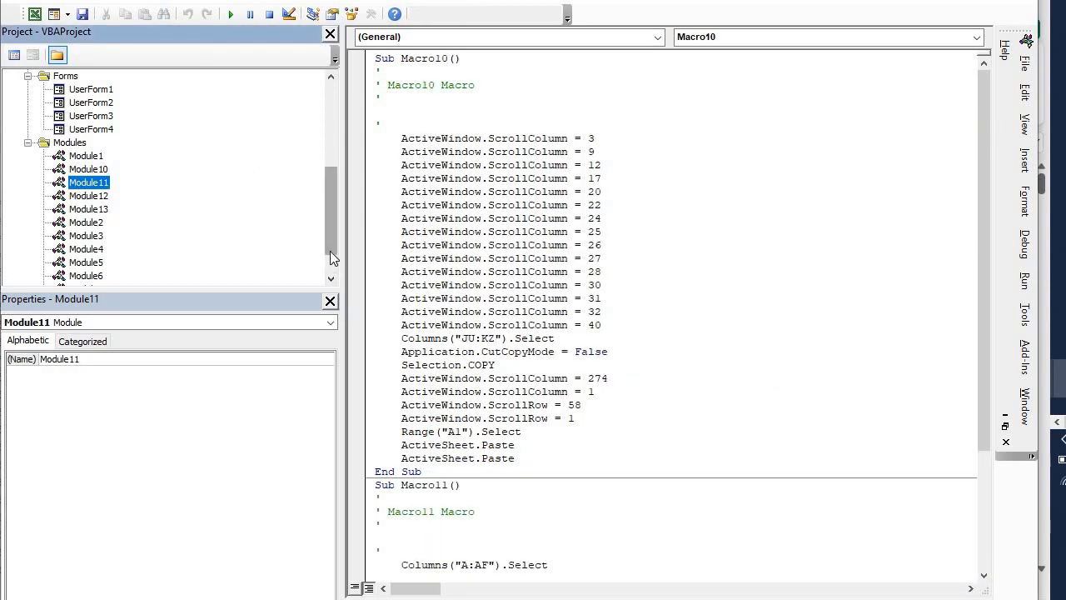
drag(330, 254, 305, 277)
double_click(83, 249)
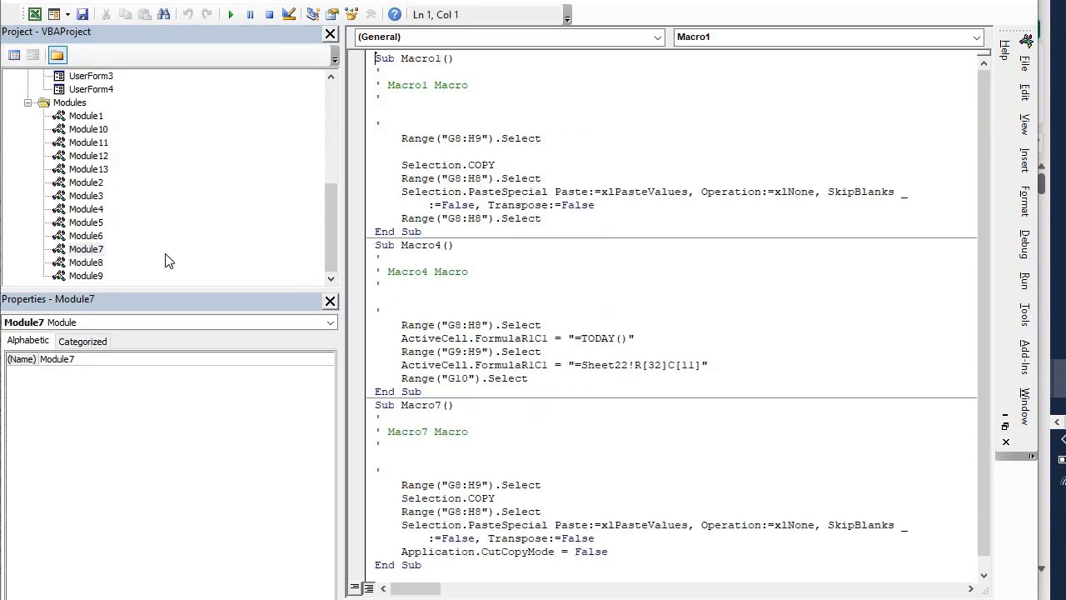
double_click(86, 262)
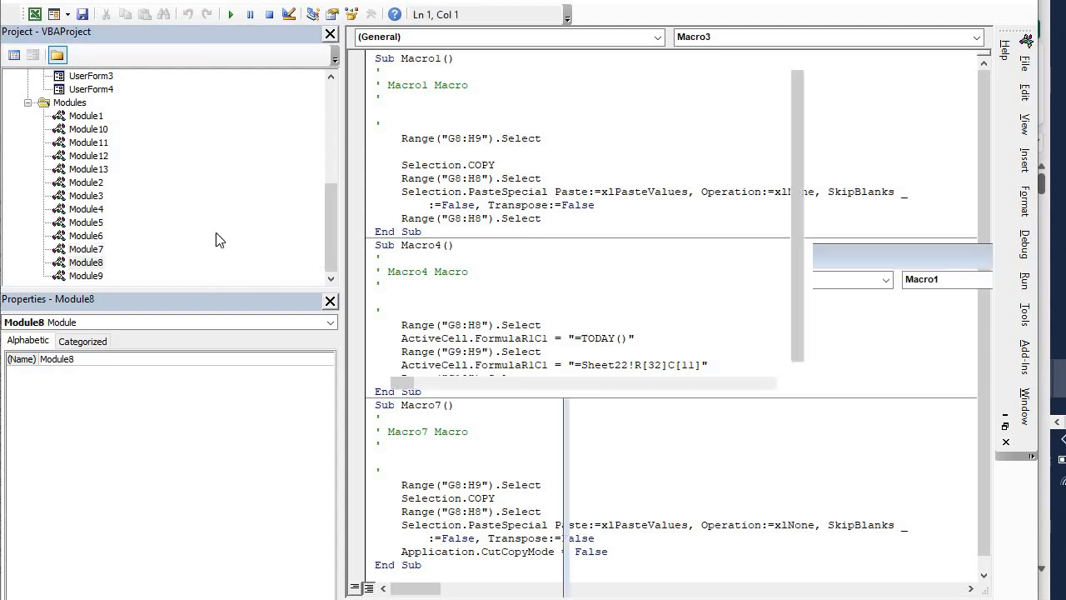
drag(335, 222, 306, 175)
double_click(87, 183)
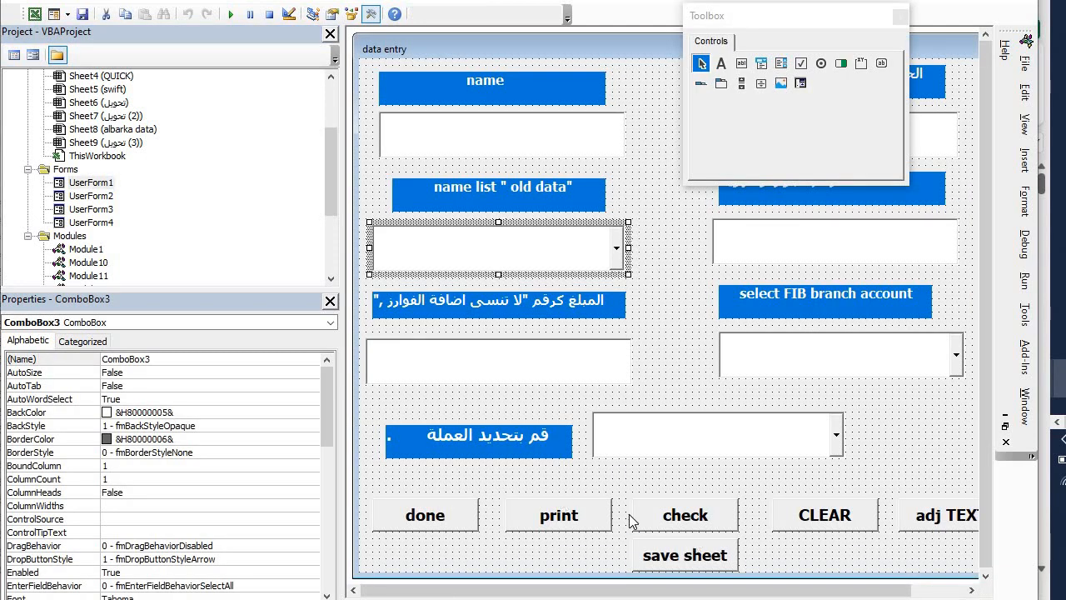
- View the save sheet button's CommandButton6_Click code and highlight the password it checks
click(655, 565)
double_click(654, 565)
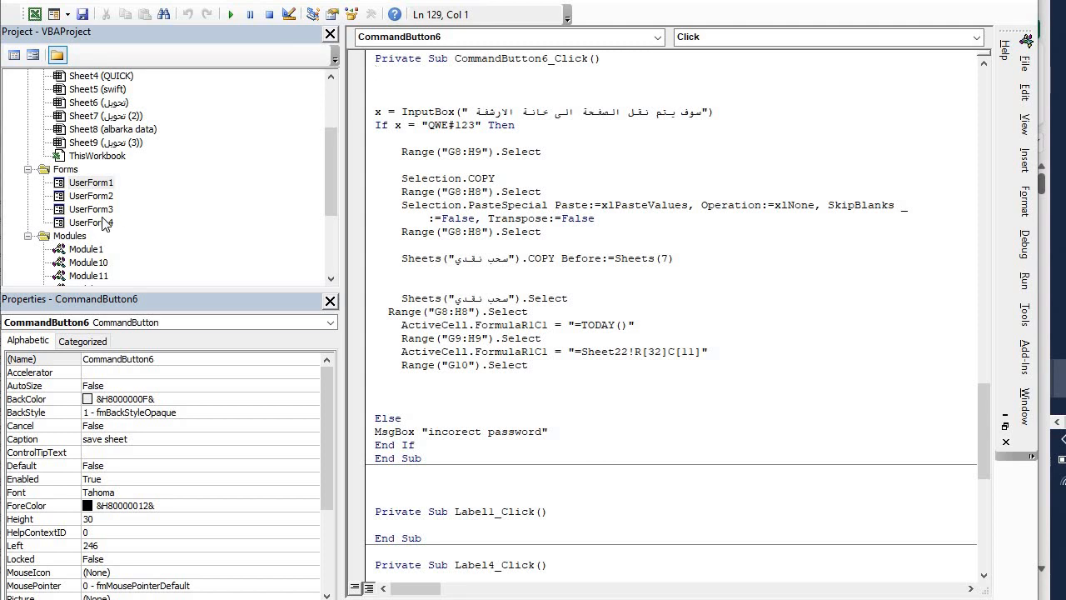
drag(422, 126, 482, 130)
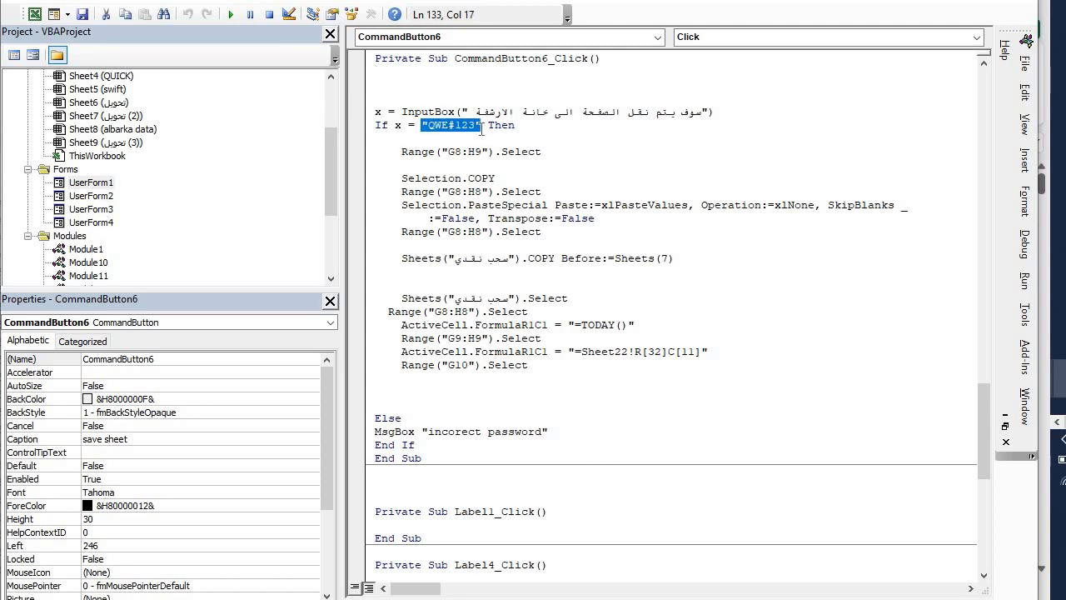
- Leave the editor and return to Excel's Sheet22 transfer log
key(ctrl+r)
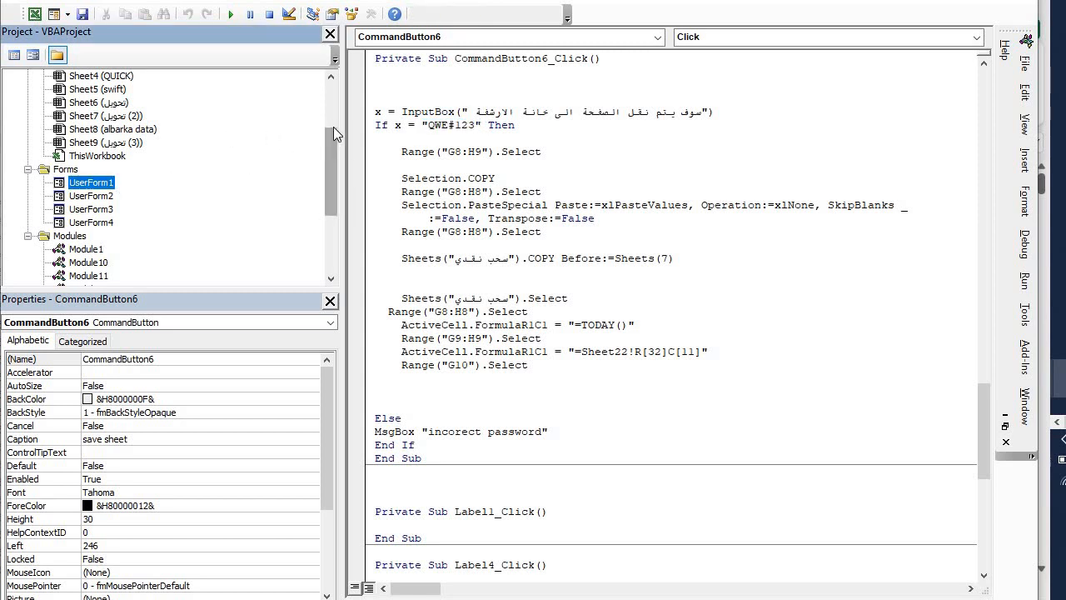
scroll(328, 173, down, 4)
scroll(333, 138, up, 10)
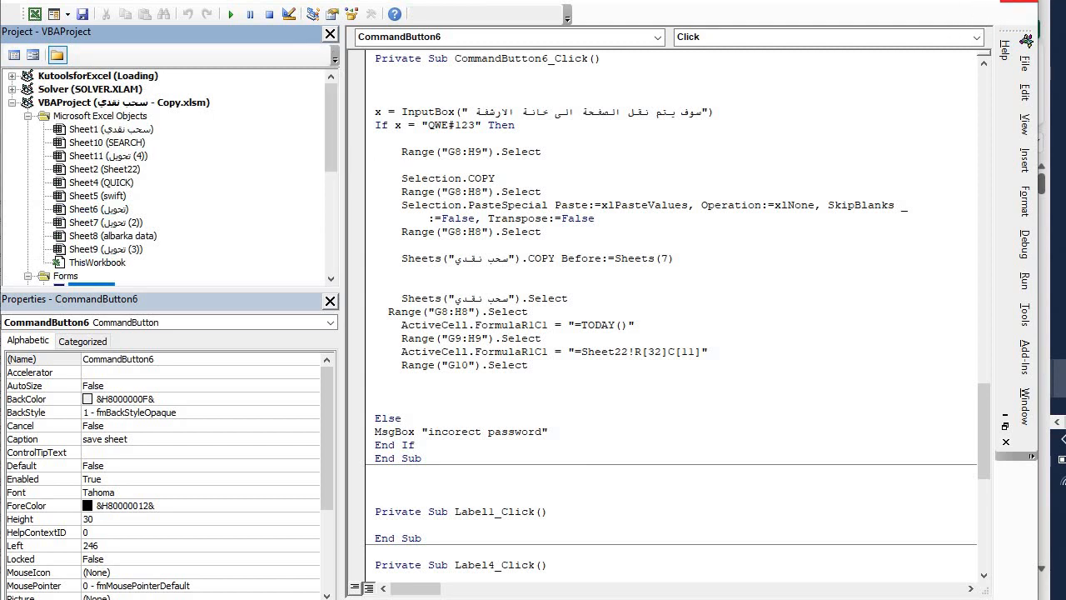
key(alt+F11)
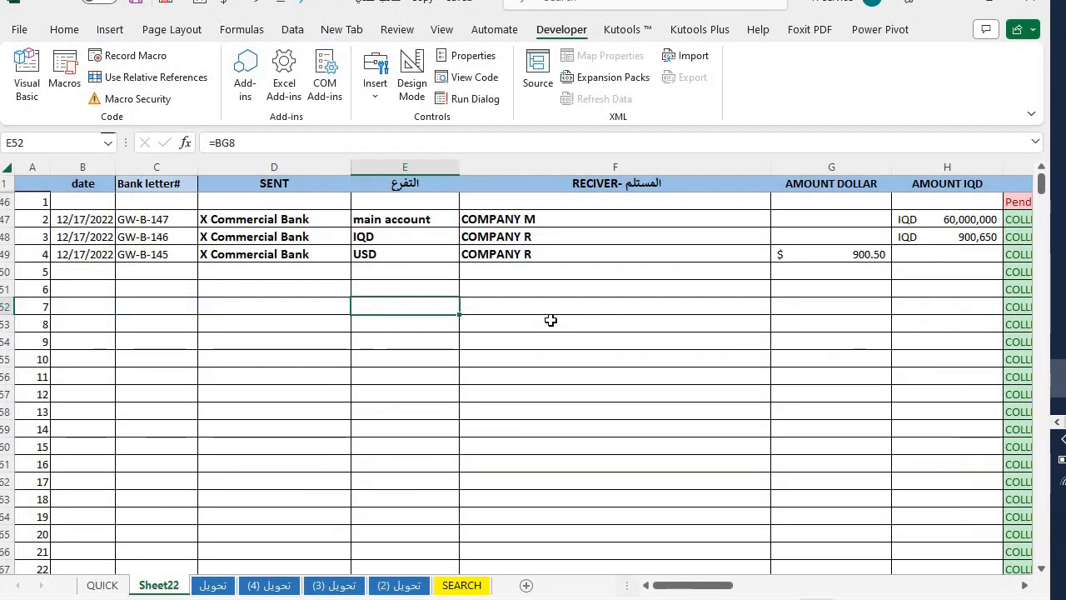
click(551, 320)
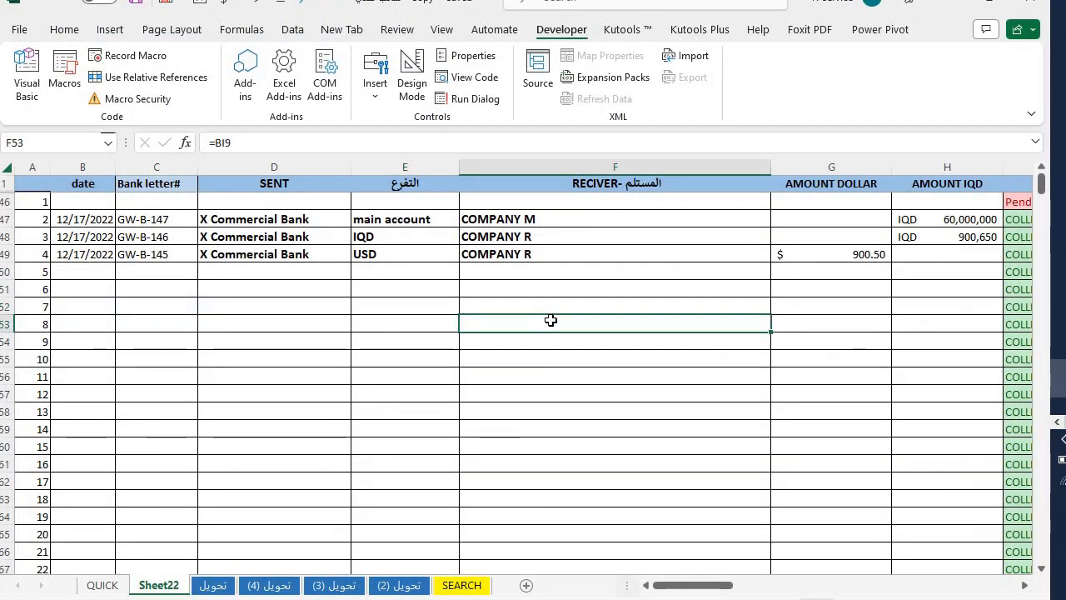